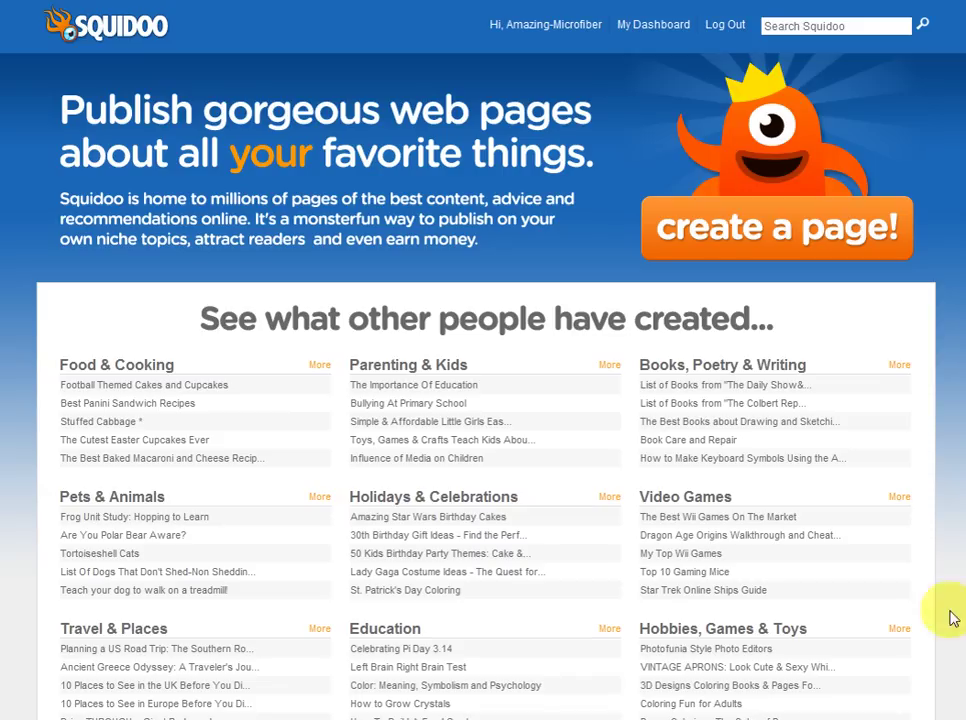
# Step: Switch to the Notepad file and review the planning notes on the lens's subject, title, URL, category and tags
pyautogui.click(758, 248)
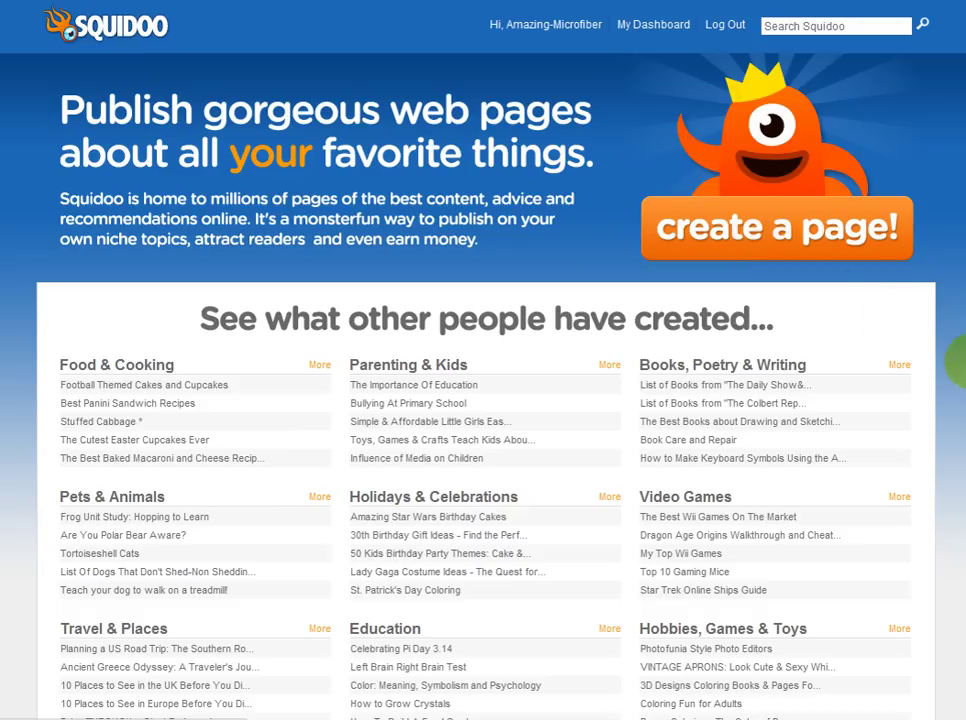
pyautogui.hotkey('alt', 'Tab')
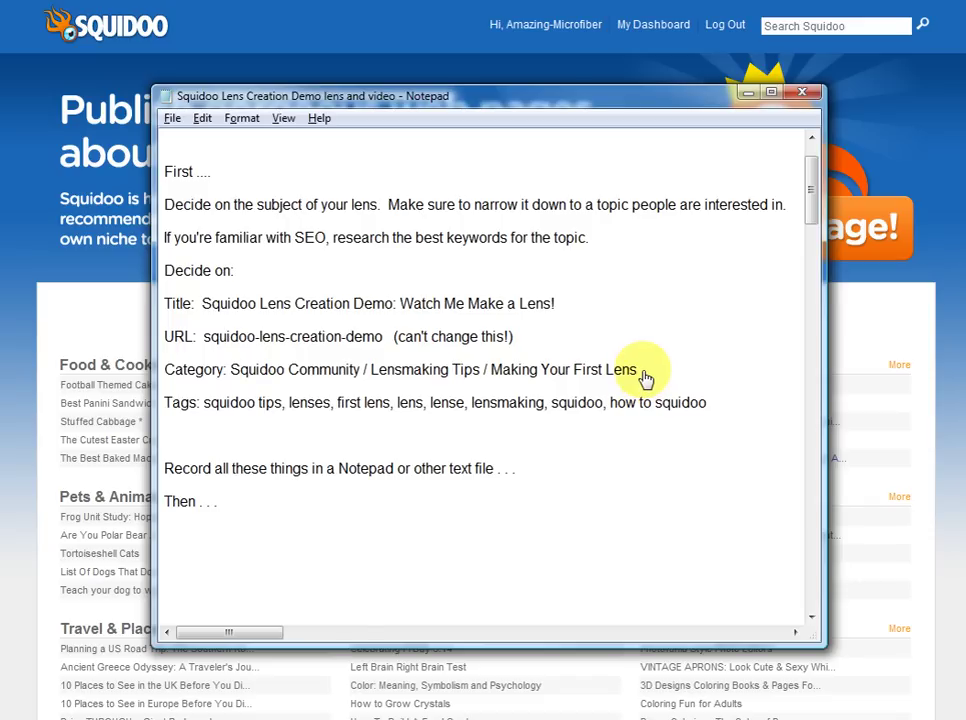
pyautogui.hotkey('alt', 'Tab')
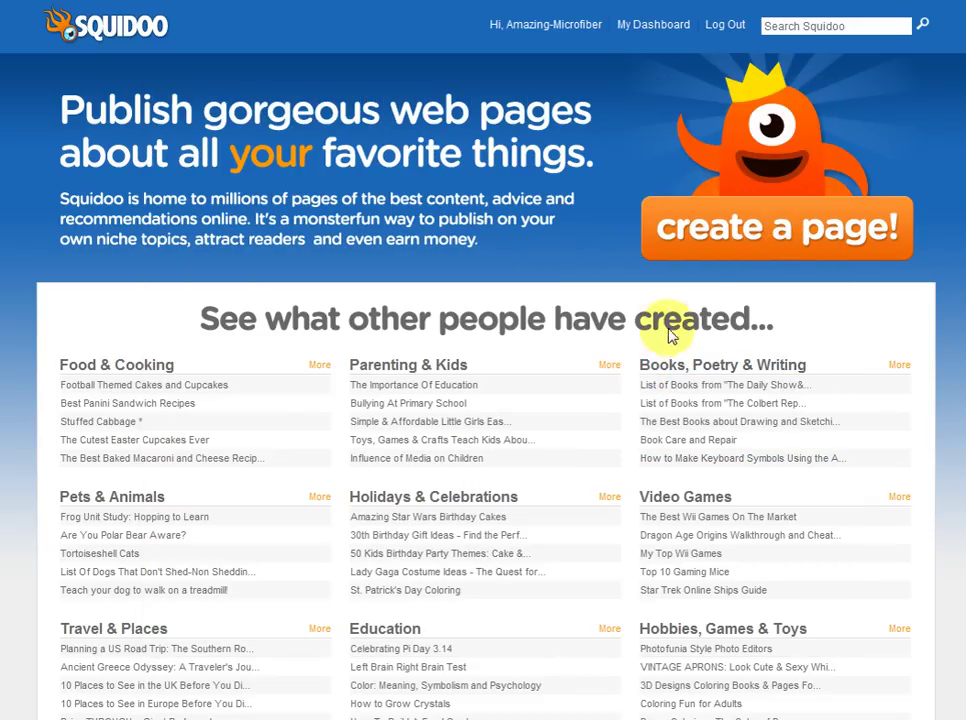
# Step: Browse the Squidoo topic categories and drill down into the Dessert Recipes subtopic of Food & Cooking
pyautogui.click(735, 258)
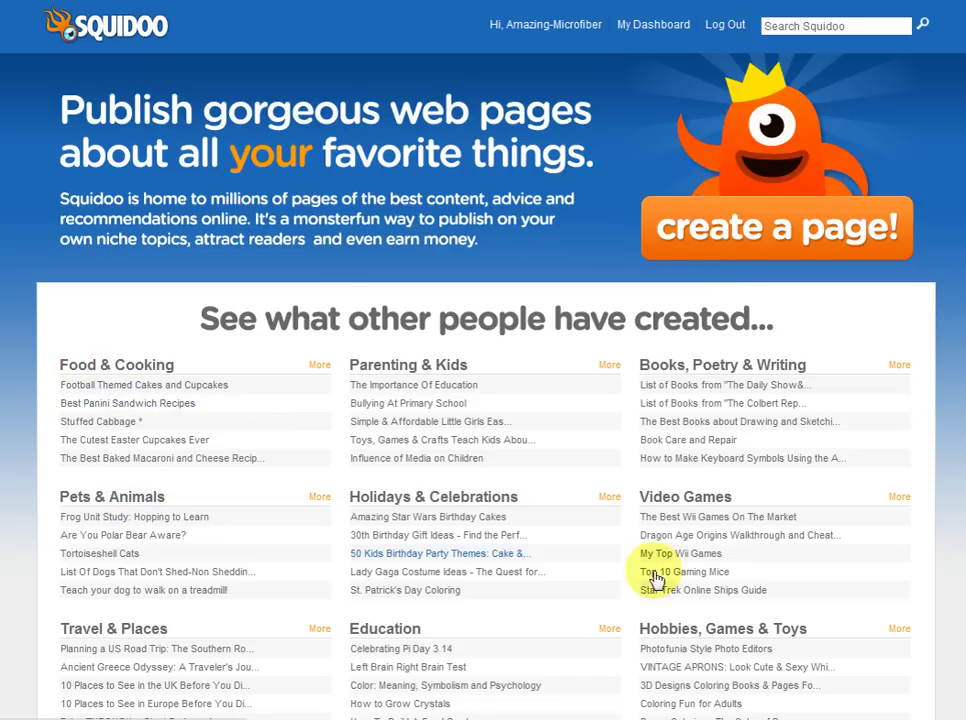
pyautogui.scroll(-3, 949, 345)
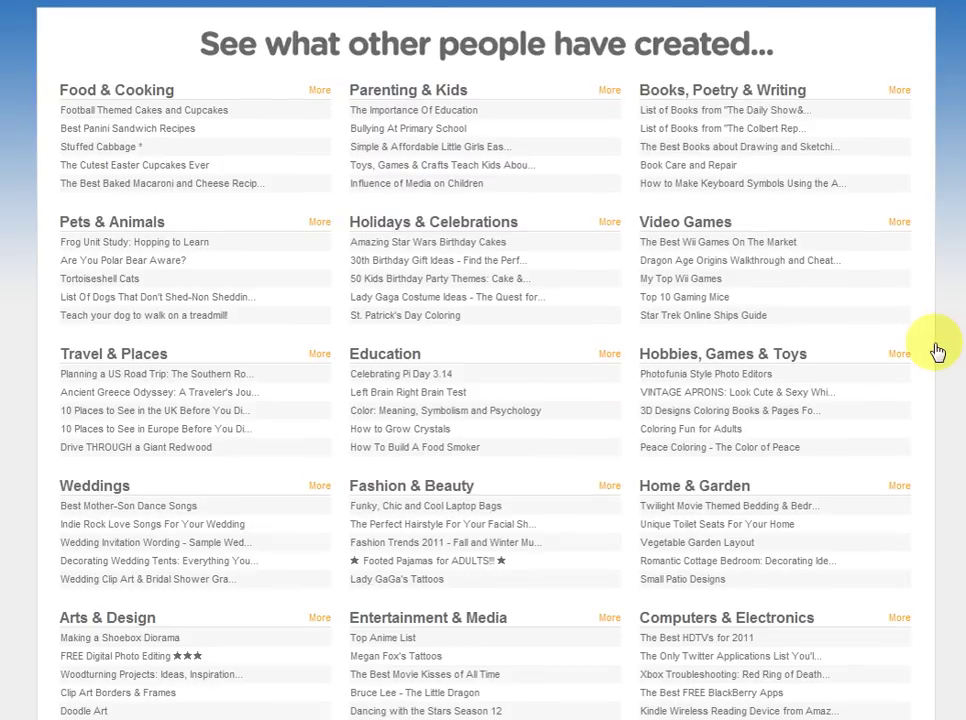
pyautogui.scroll(-2, 935, 352)
pyautogui.scroll(-2, 930, 352)
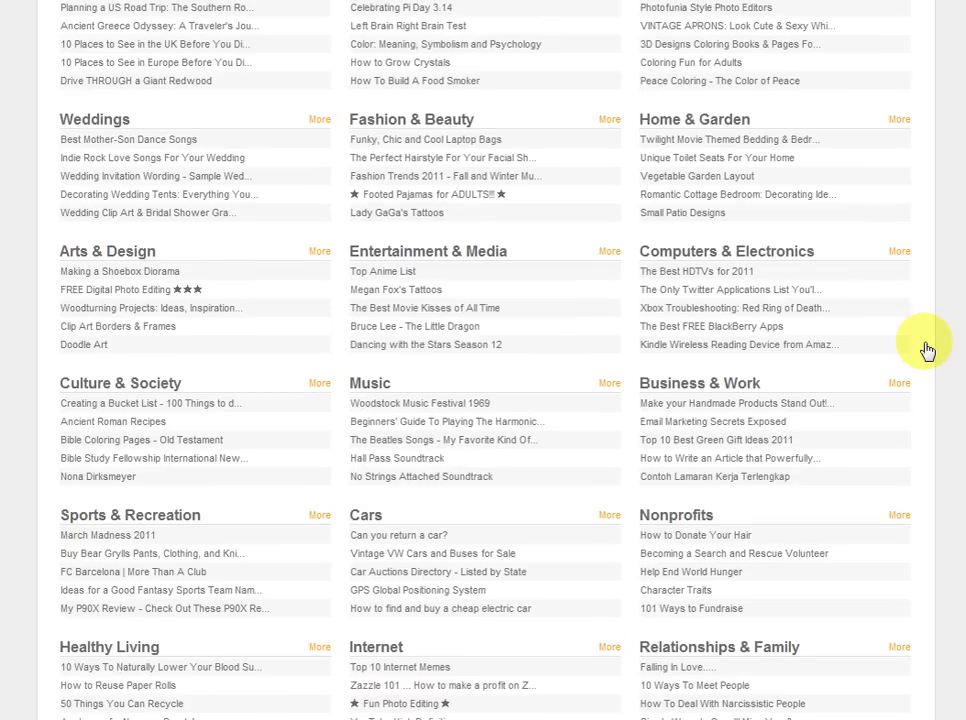
pyautogui.scroll(-2, 928, 350)
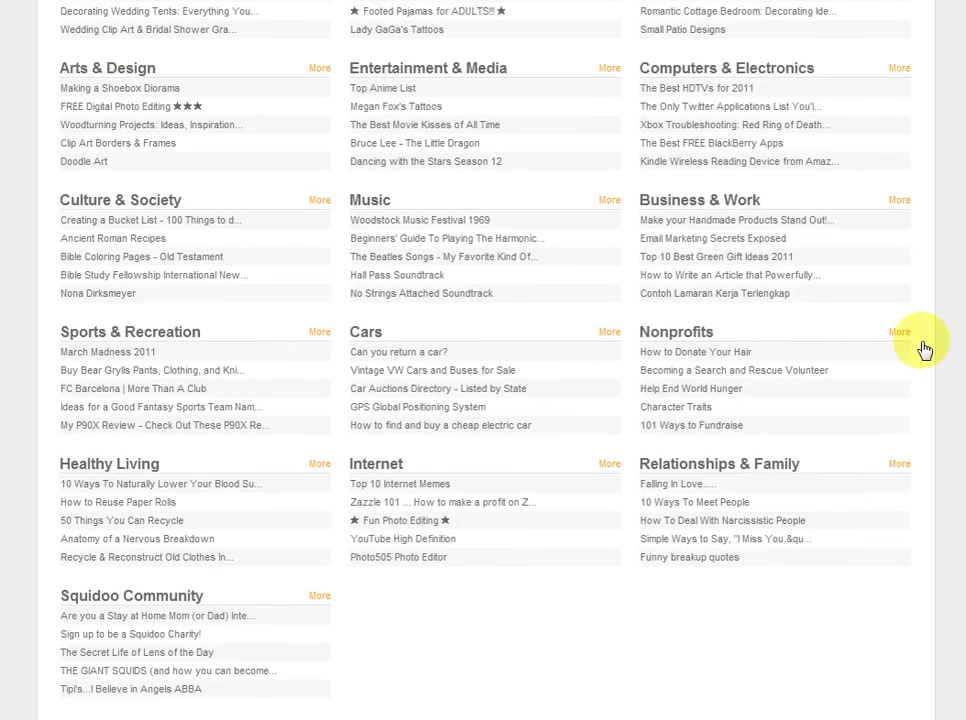
pyautogui.scroll(-1, 925, 347)
pyautogui.scroll(7, 922, 346)
pyautogui.scroll(2, 920, 346)
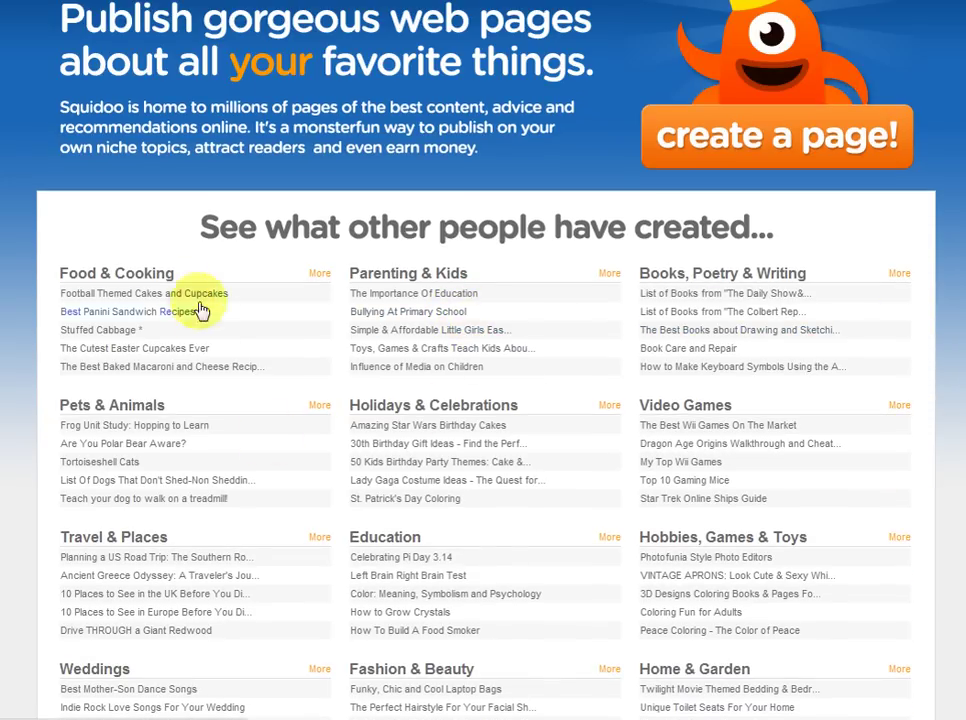
pyautogui.click(319, 274)
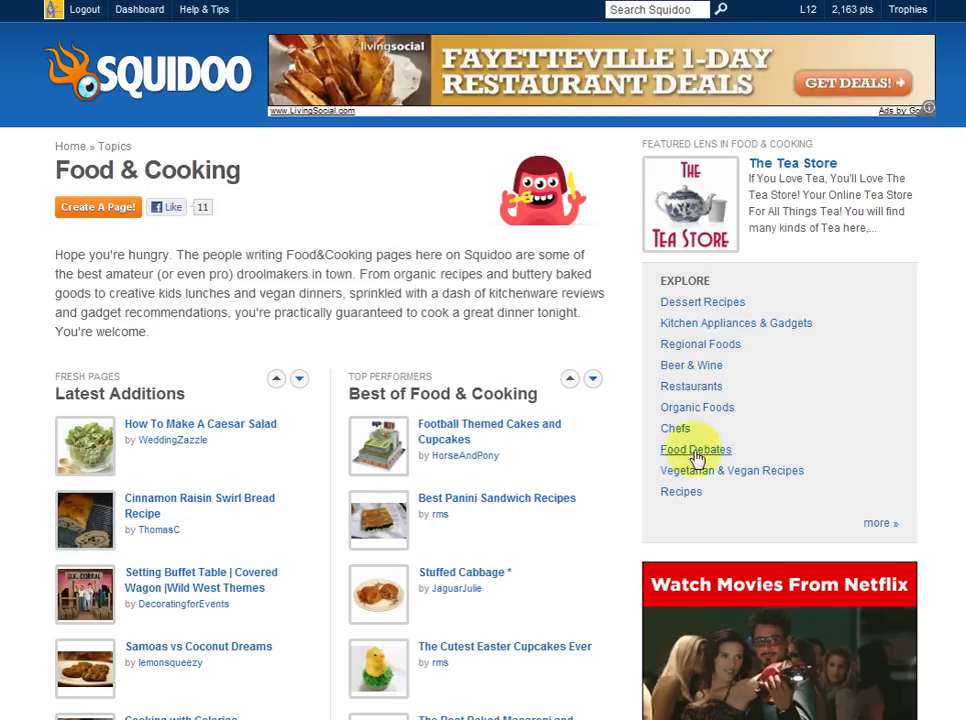
pyautogui.click(704, 304)
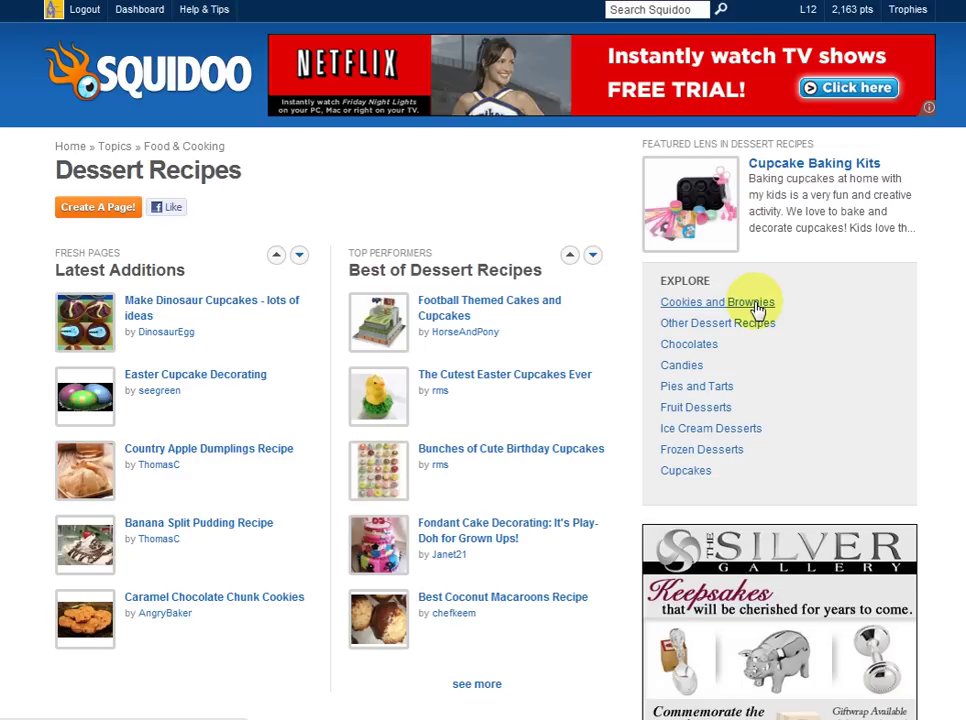
# Step: Switch to the Notepad file and read the notes on outlining, organizing and pre-writing the lens
pyautogui.hotkey('alt', 'Tab')
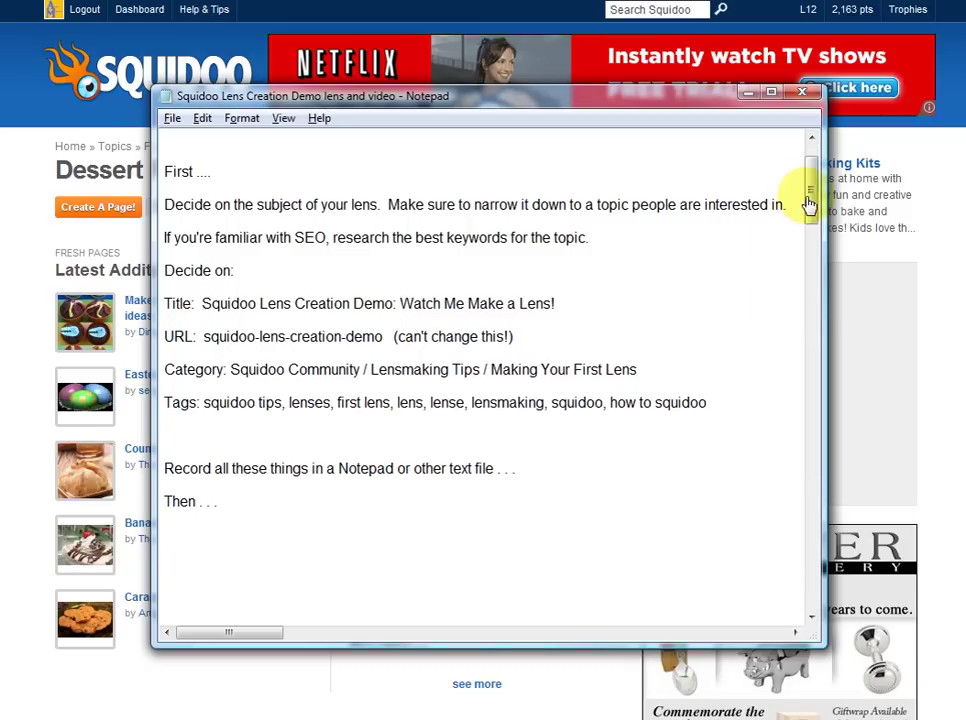
pyautogui.moveTo(809, 198); pyautogui.dragTo(800, 280)
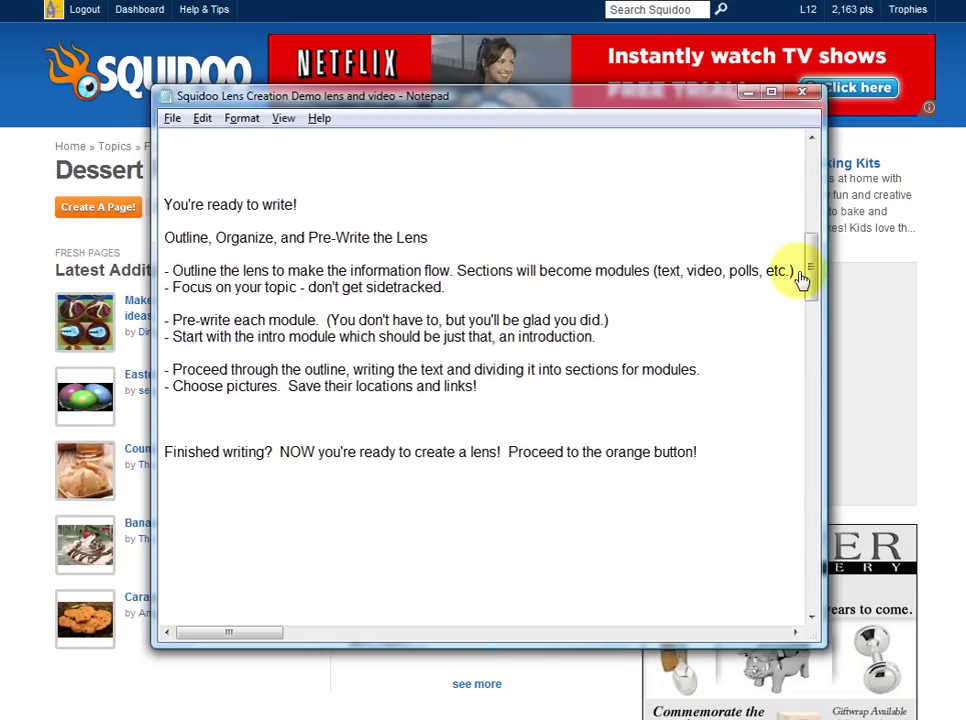
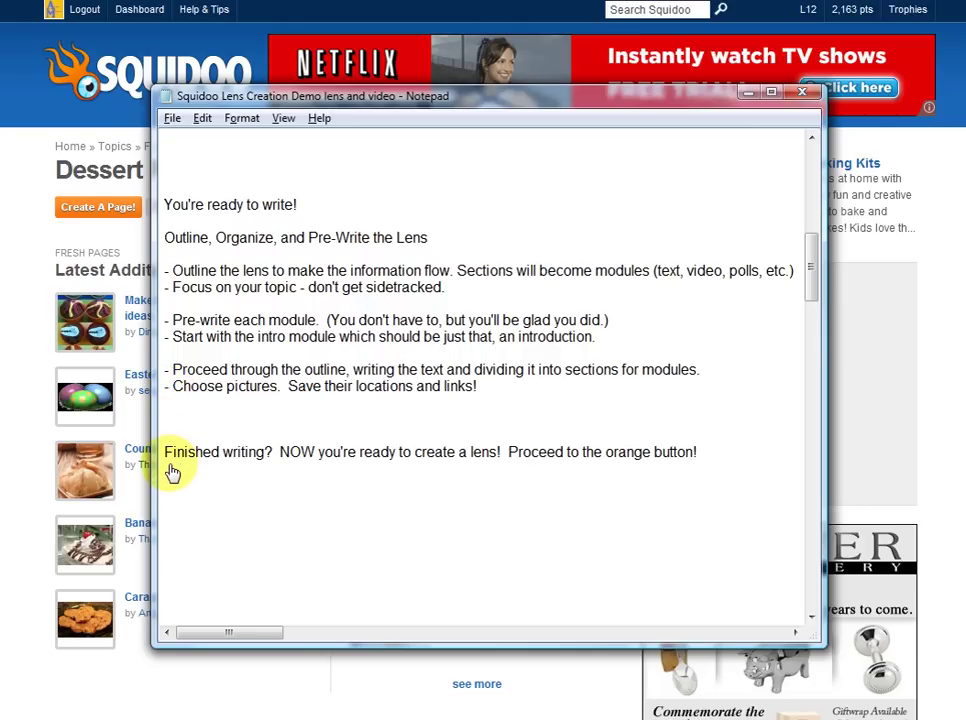
pyautogui.hotkey('alt', 'Tab')
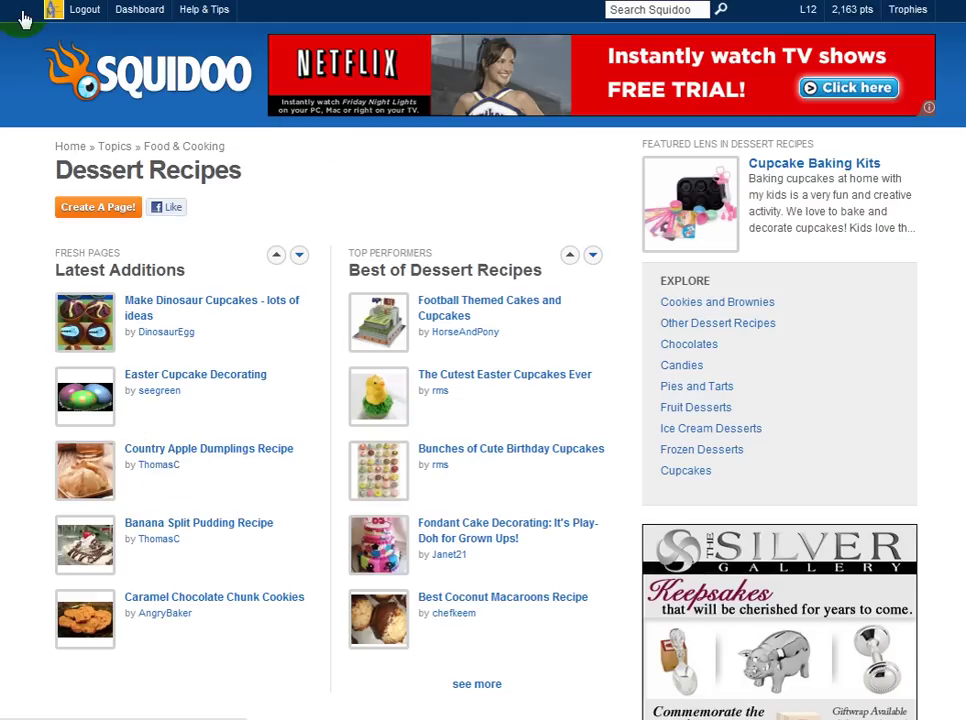
# Step: Leave the Dessert Recipes page and start creating a new lens from the Squidoo account dashboard
pyautogui.click(157, 86)
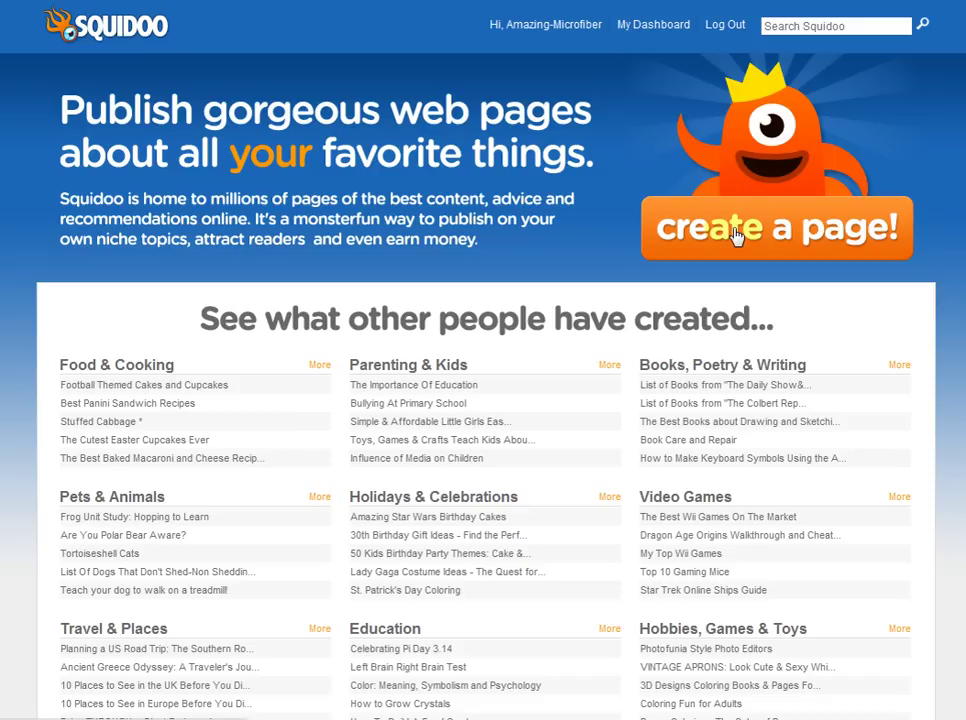
pyautogui.click(155, 38)
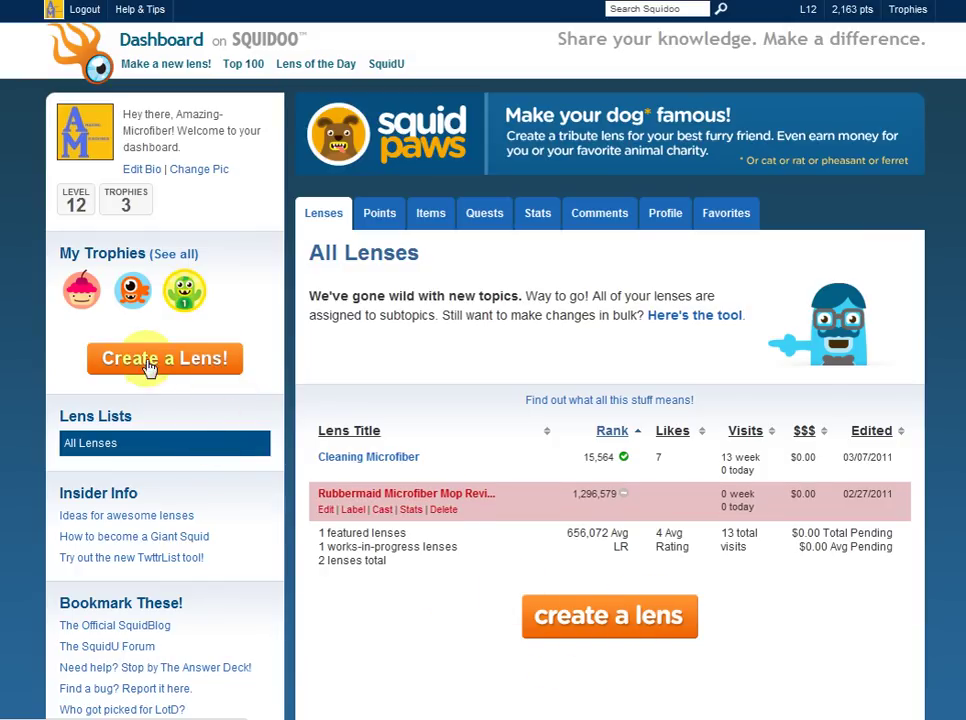
pyautogui.click(194, 357)
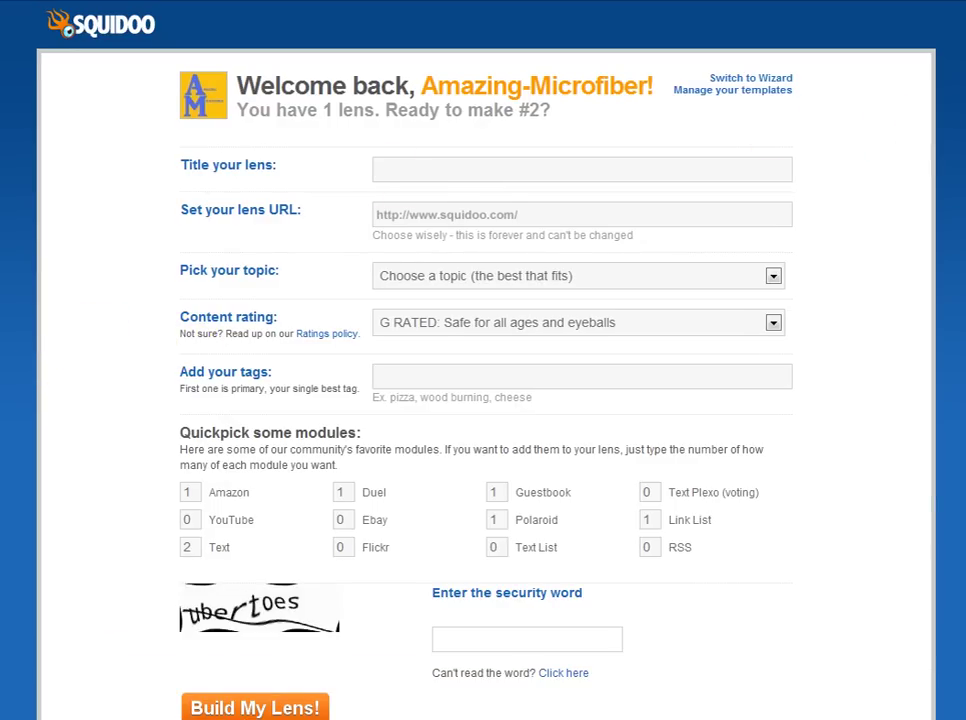
# Step: Copy "Squidoo Lens Creation Demo: Watch Me Make a Lens!" from the Notepad notes into the lens title
pyautogui.scroll(-2, 483, 400)
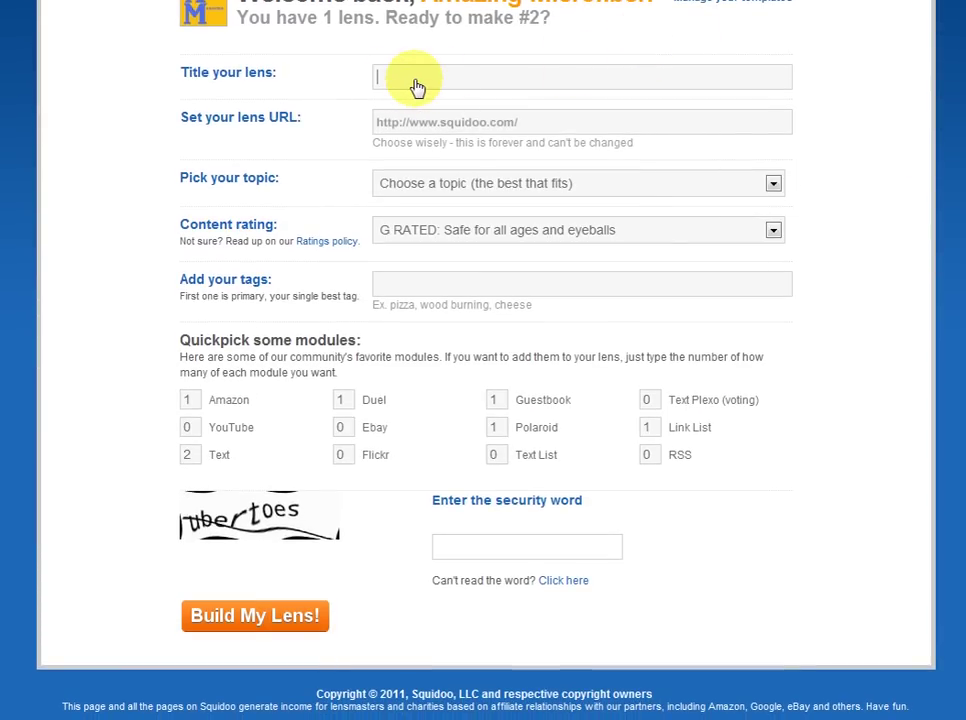
pyautogui.hotkey('alt', 'Tab')
pyautogui.moveTo(813, 270); pyautogui.dragTo(806, 374)
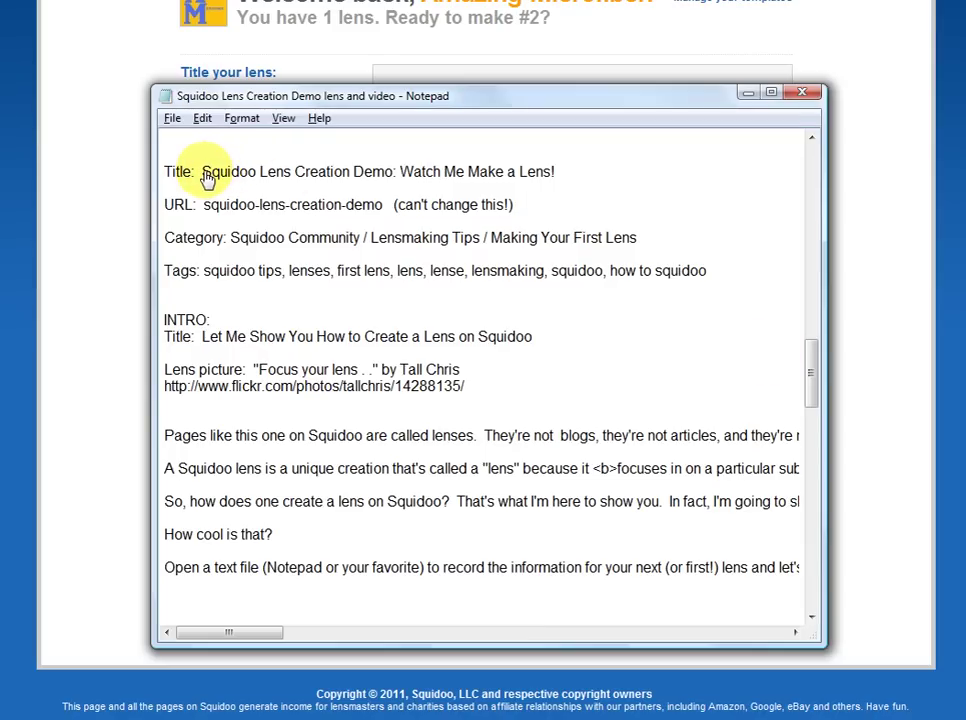
pyautogui.moveTo(209, 177); pyautogui.dragTo(561, 176)
pyautogui.hotkey('ctrl', 'c')
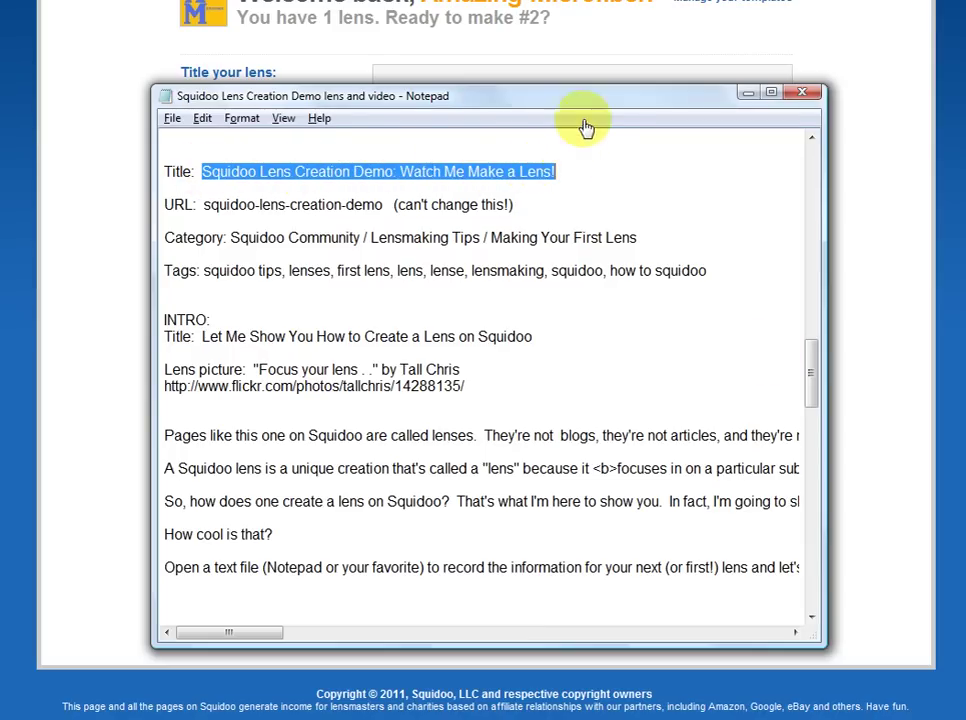
pyautogui.hotkey('alt', 'Tab')
pyautogui.hotkey('ctrl', 'v')
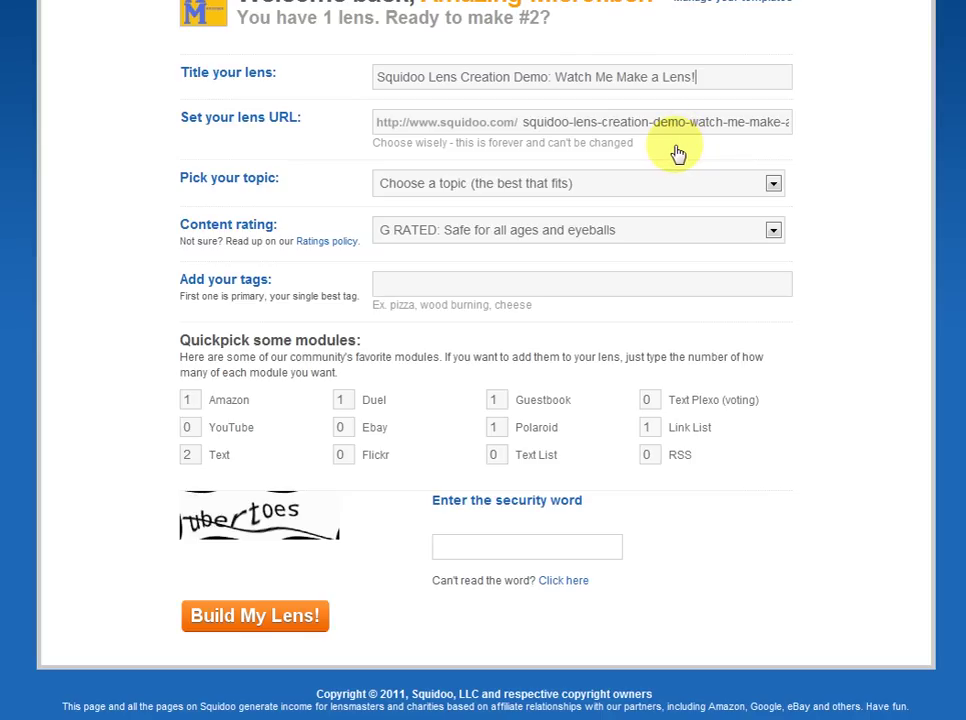
# Step: Replace the suggested lens URL ending with squidoo-lens-creation-demo, copied from the Notepad notes
pyautogui.hotkey('alt', 'Tab')
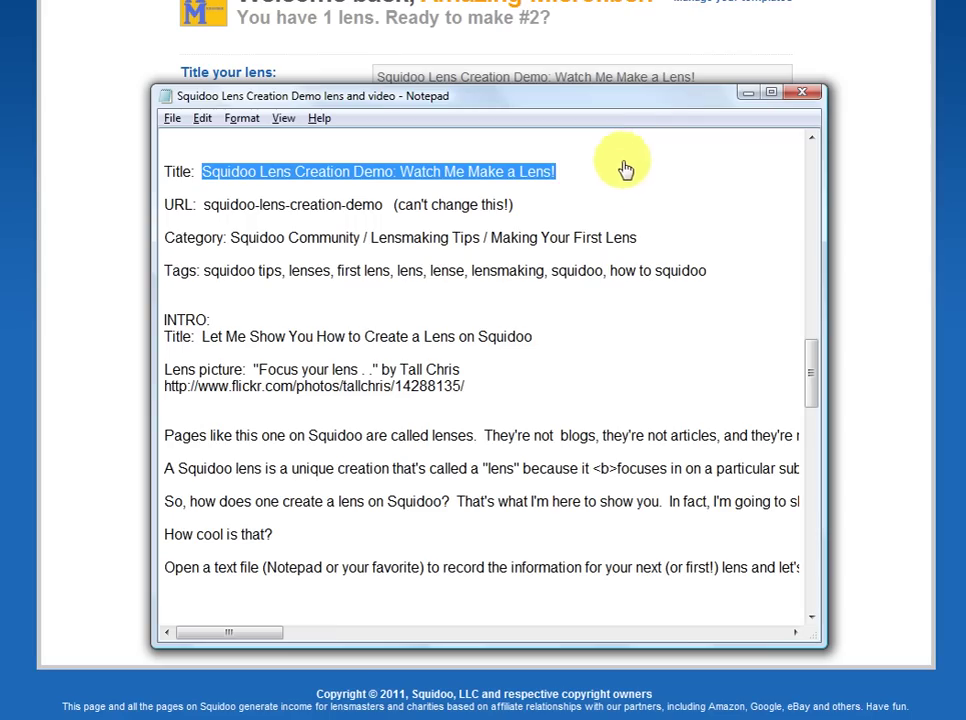
pyautogui.moveTo(205, 208); pyautogui.dragTo(383, 216)
pyautogui.hotkey('ctrl', 'c')
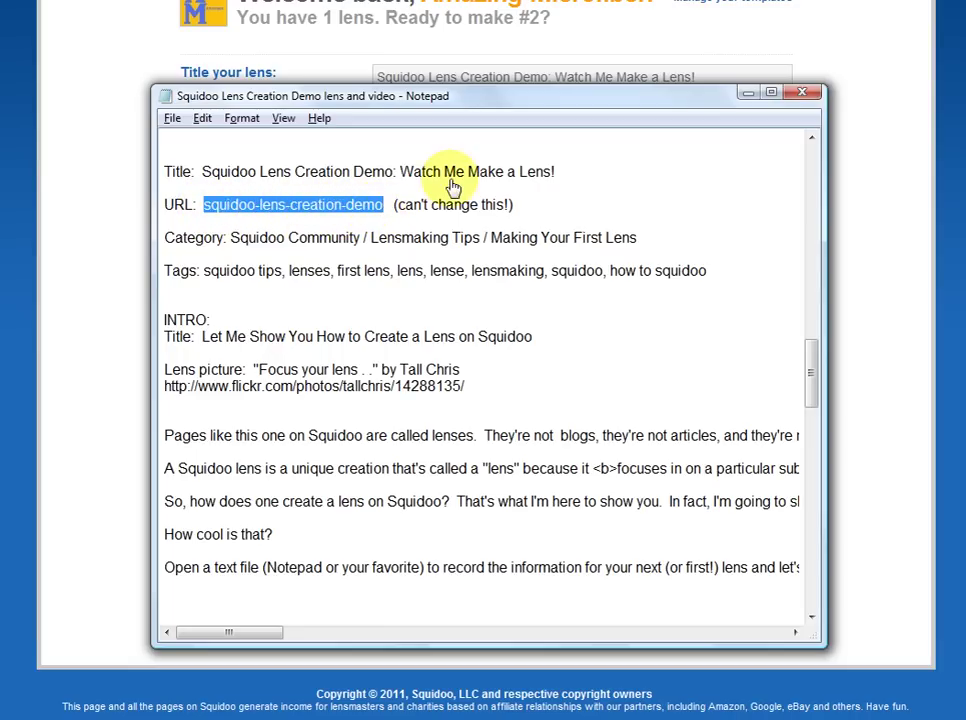
pyautogui.hotkey('alt', 'Tab')
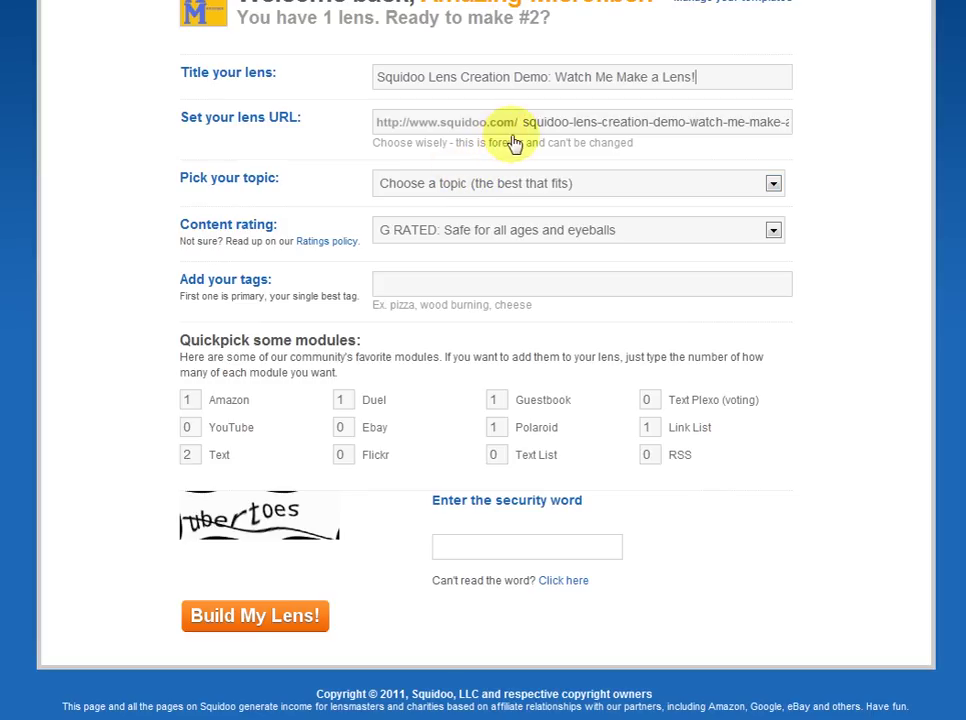
pyautogui.moveTo(548, 135); pyautogui.dragTo(789, 134)
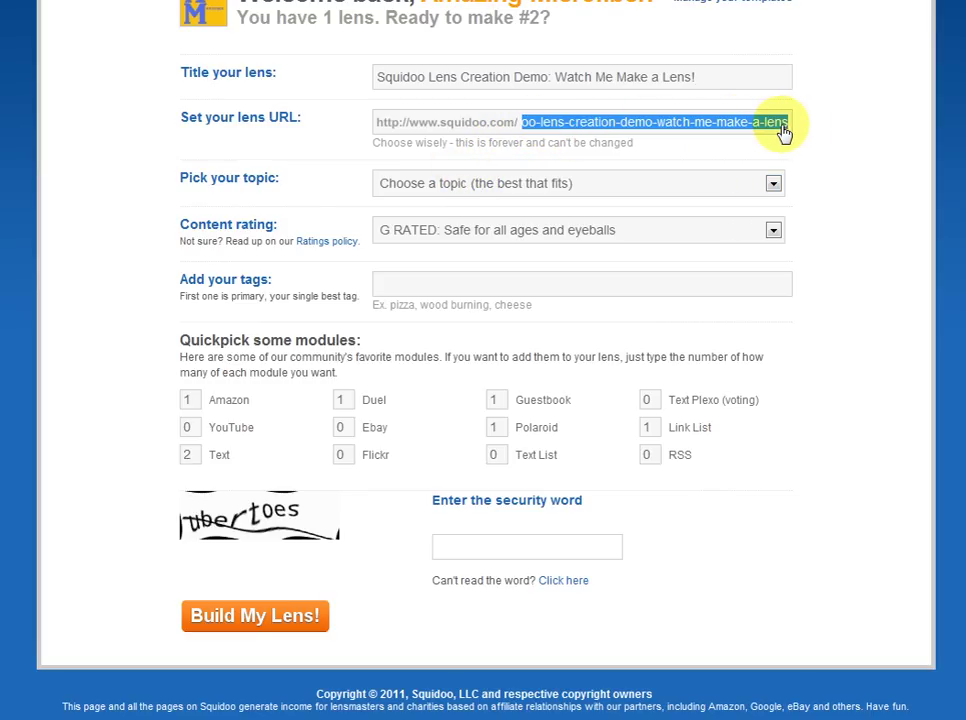
pyautogui.press('BackSpace')
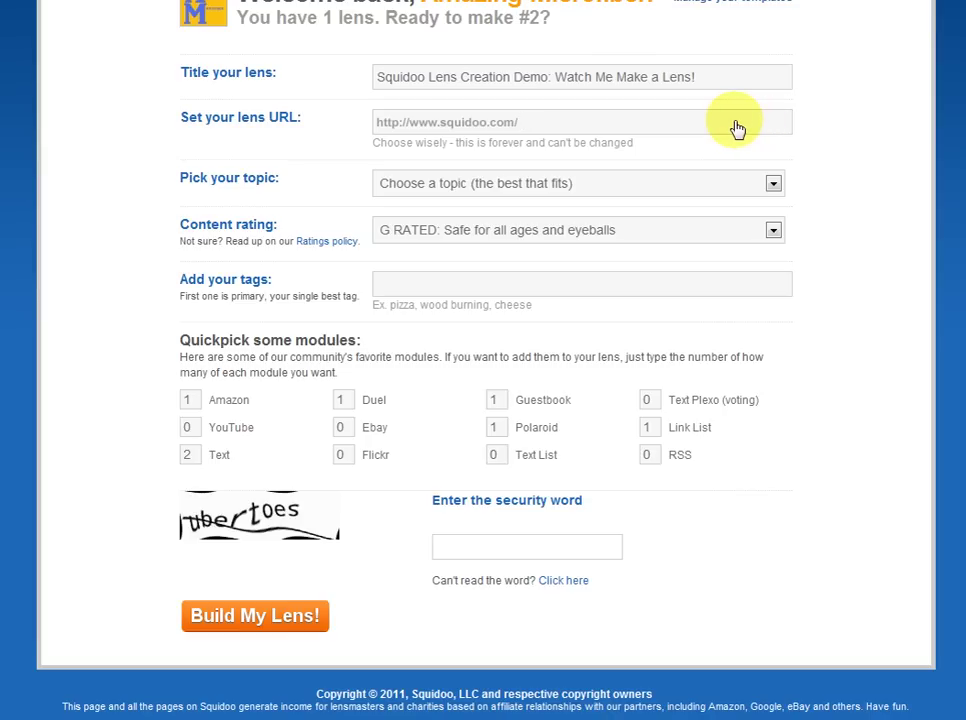
pyautogui.write('Lens Creation Demo: Watch Me Make a Lens!')
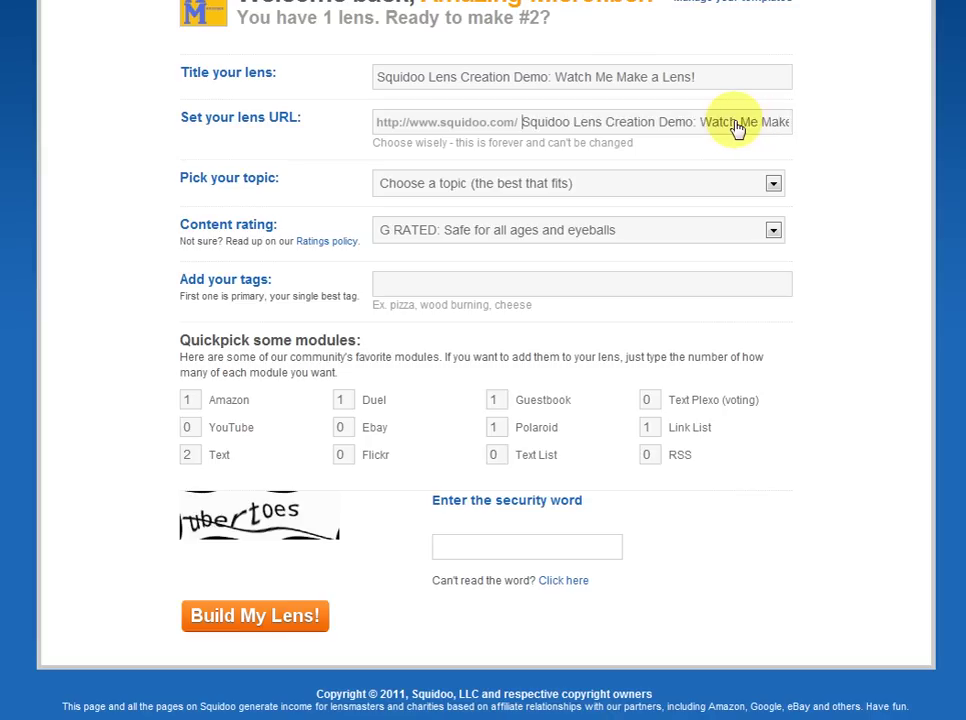
pyautogui.hotkey('ctrl', 'a')
pyautogui.hotkey('alt', 'Tab')
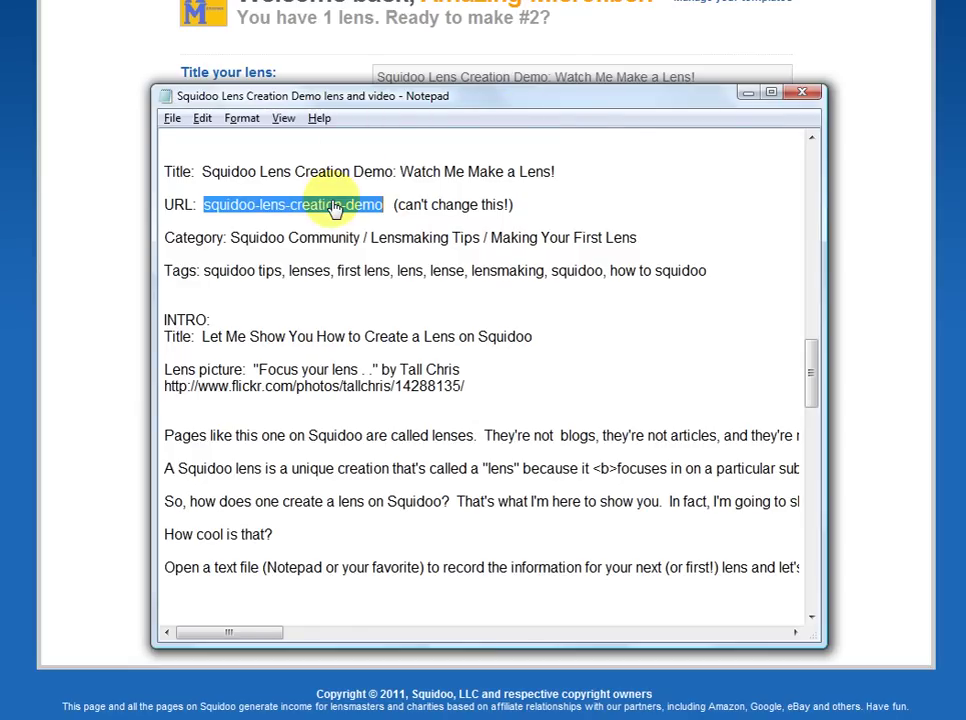
pyautogui.hotkey('alt', 'Tab')
pyautogui.press('BackSpace')
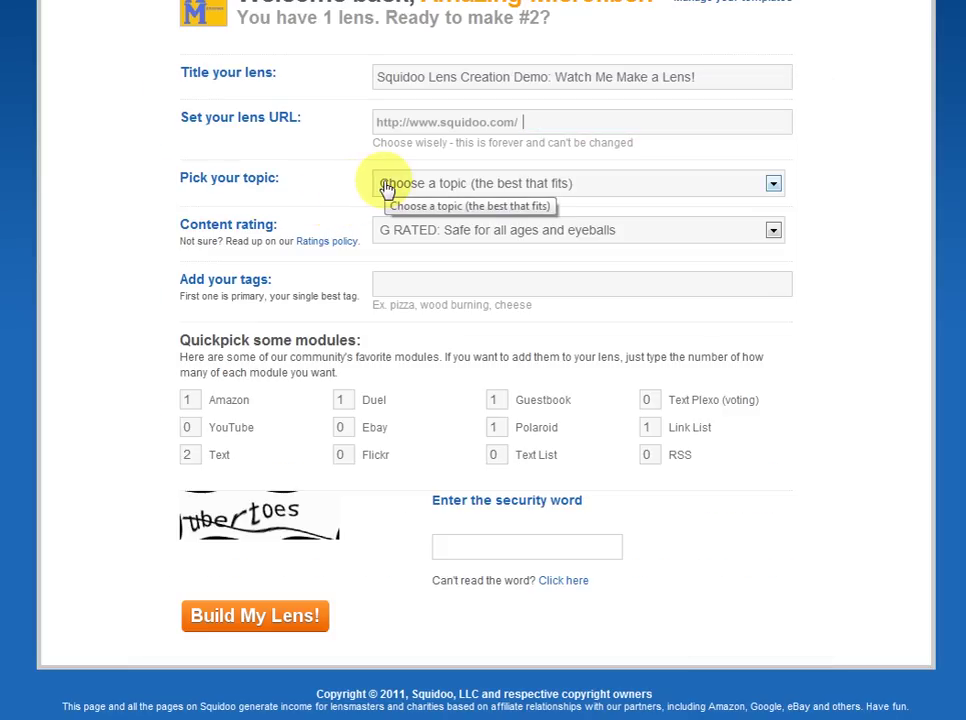
pyautogui.hotkey('ctrl', 'v')
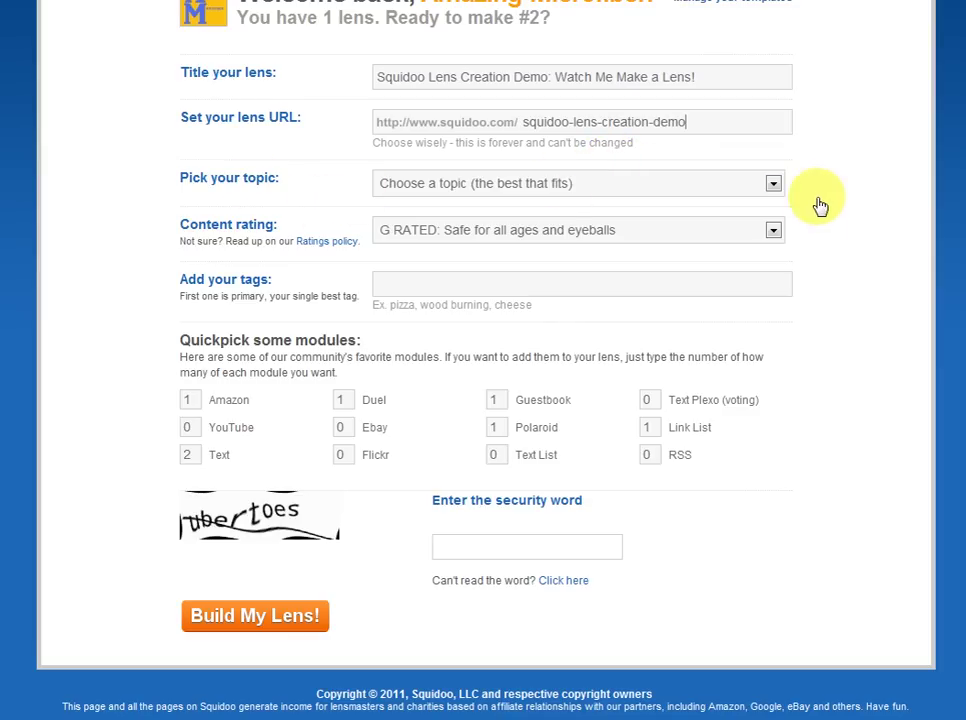
# Step: Check the planned category in the Notepad notes and set the lens topic to Squidoo Community
pyautogui.click(772, 183)
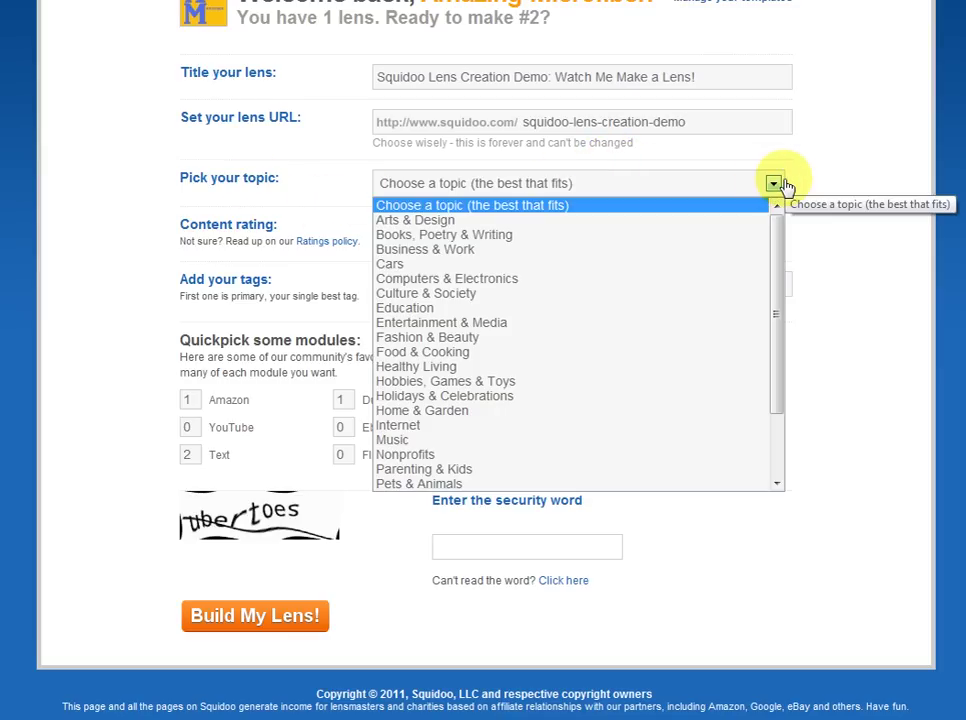
pyautogui.hotkey('alt', 'Tab')
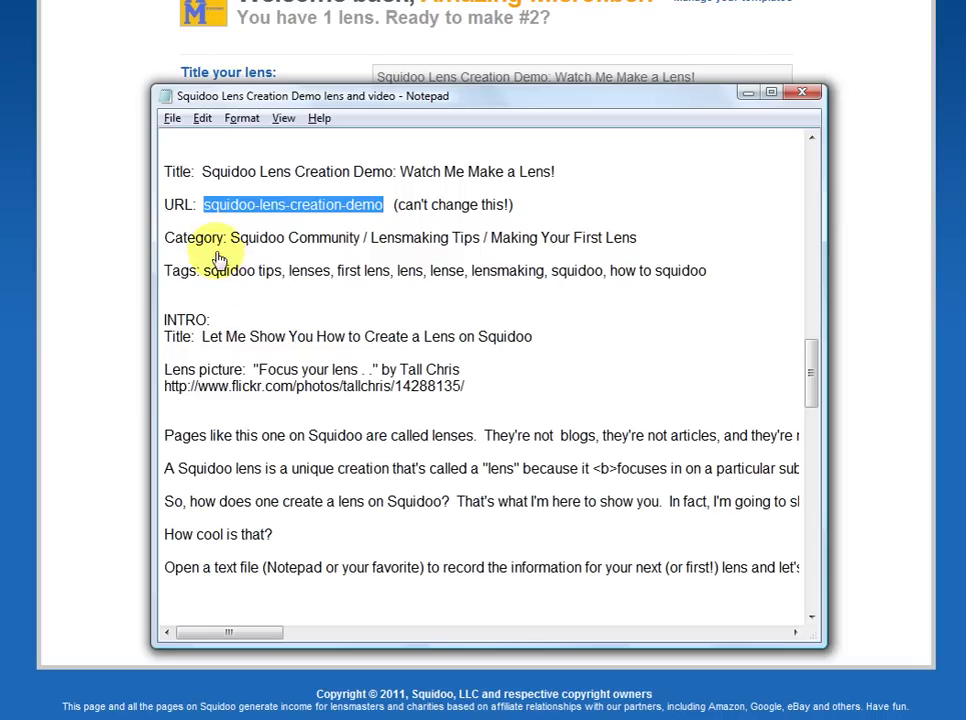
pyautogui.moveTo(231, 247); pyautogui.dragTo(366, 250)
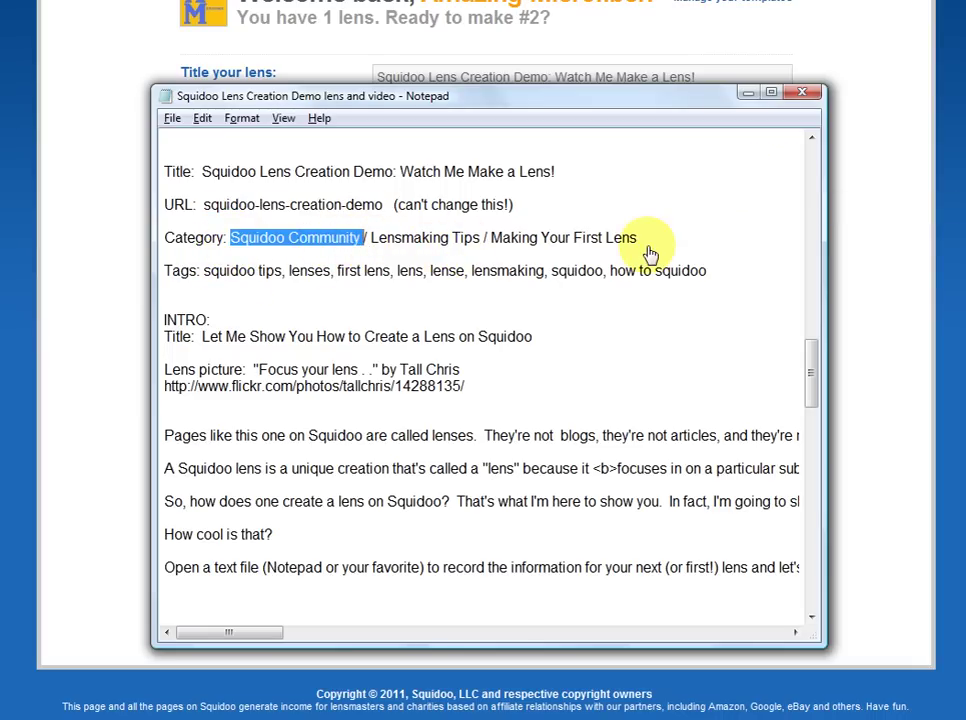
pyautogui.hotkey('alt', 'Tab')
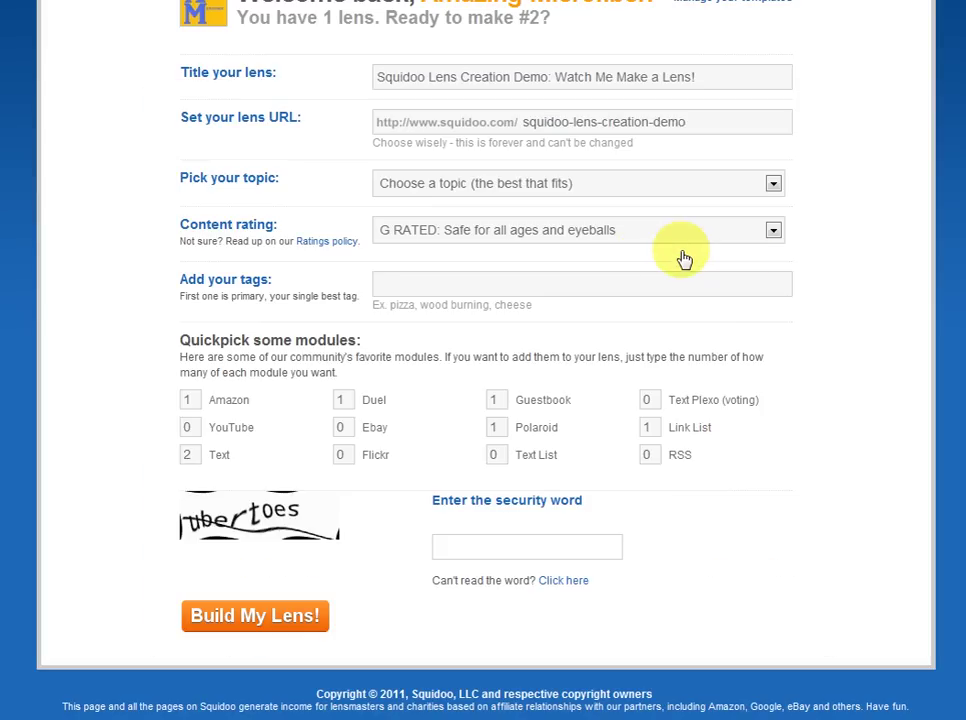
pyautogui.click(773, 183)
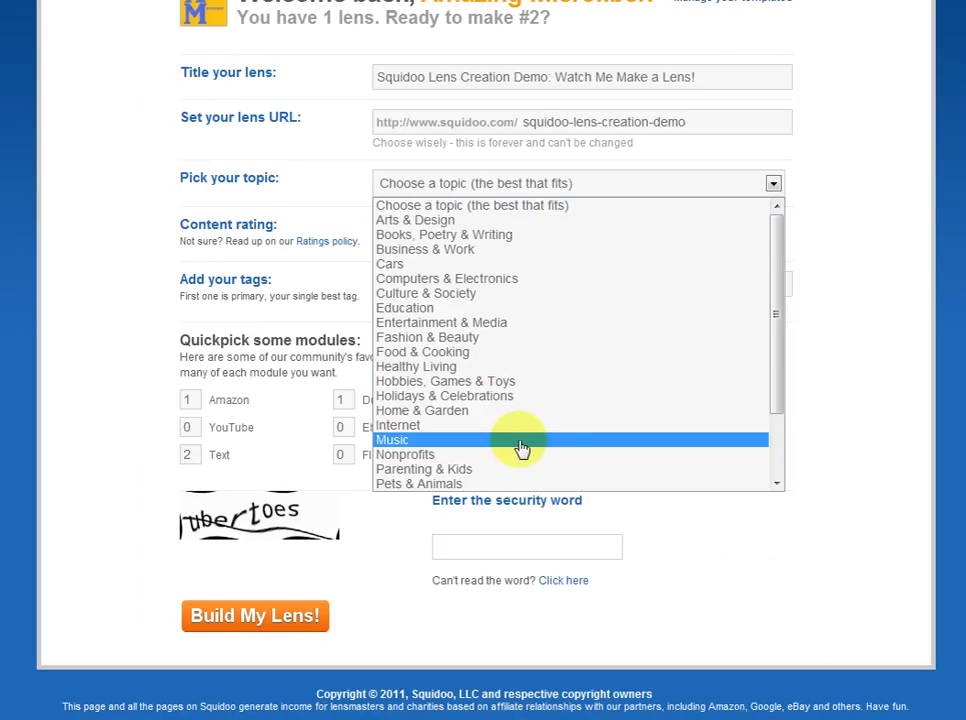
pyautogui.scroll(-2, 519, 430)
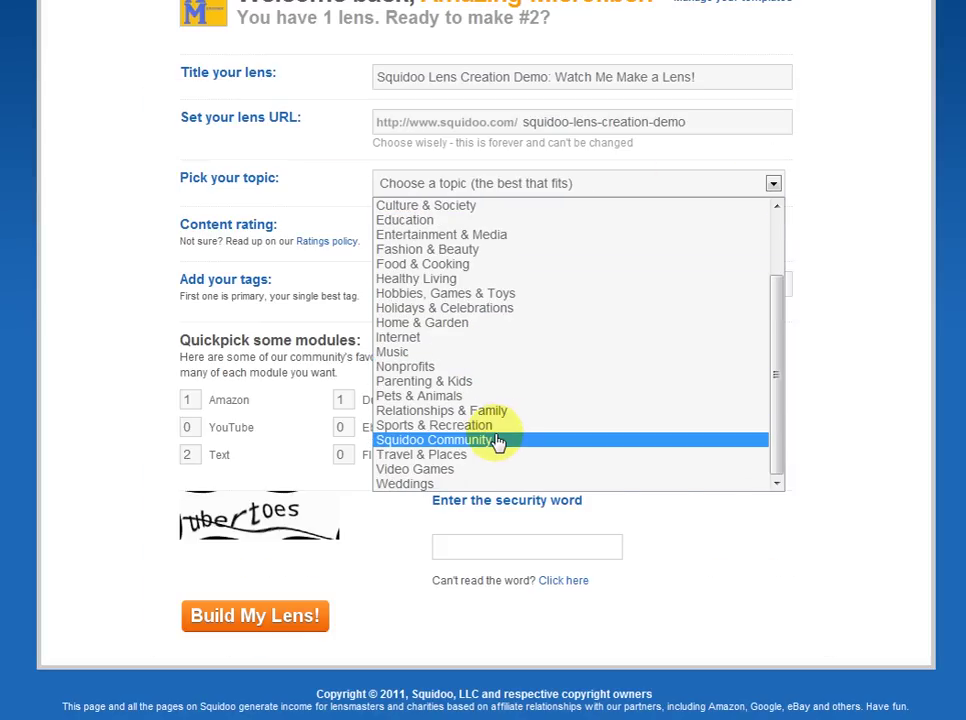
pyautogui.click(497, 440)
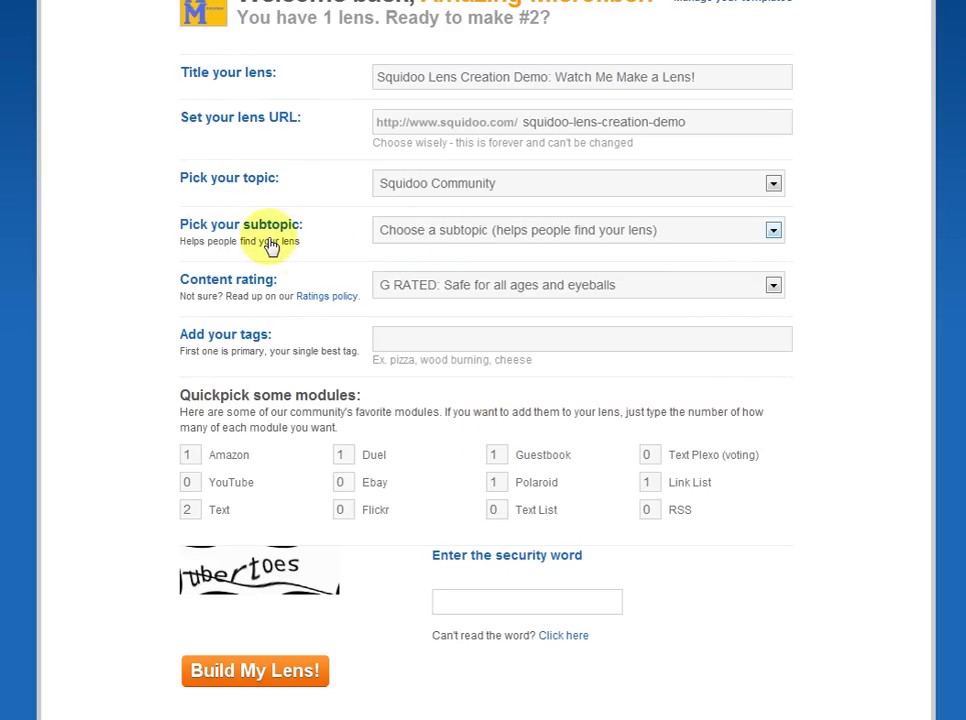
# Step: Set the lens subtopic to Lensmaking Tips and the additional subtopic to Making your first lens
pyautogui.click(772, 232)
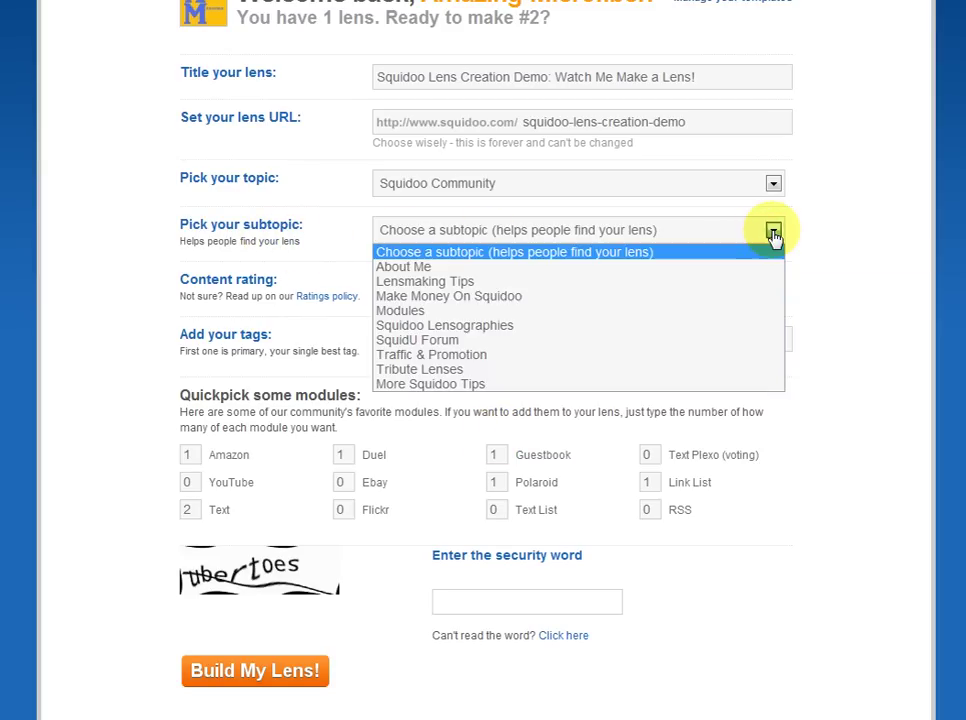
pyautogui.click(493, 290)
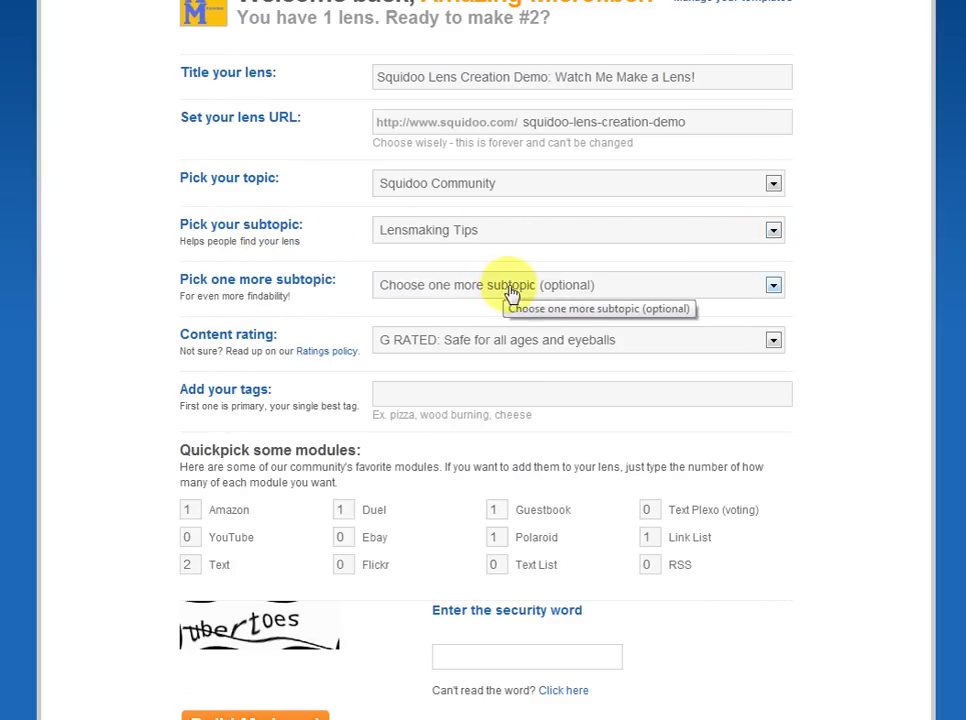
pyautogui.click(774, 288)
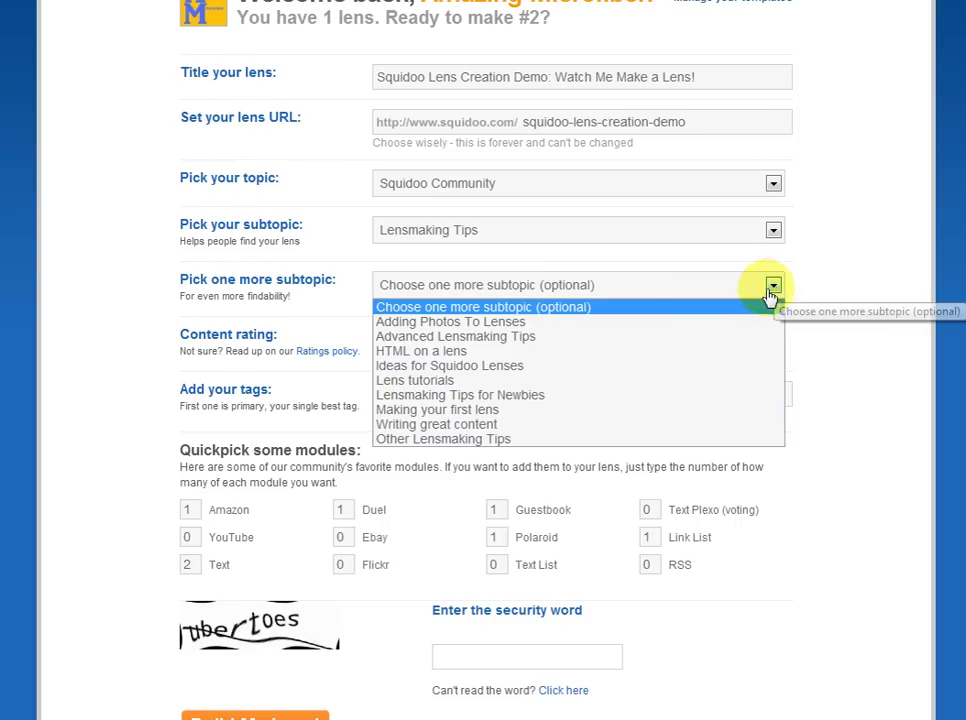
pyautogui.click(535, 384)
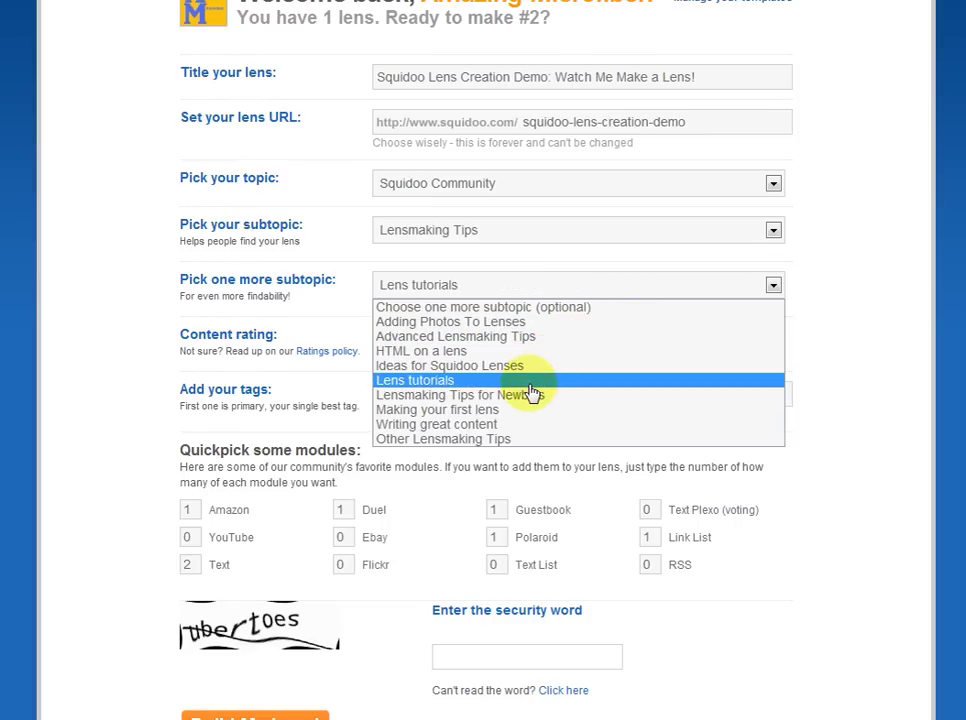
pyautogui.click(494, 410)
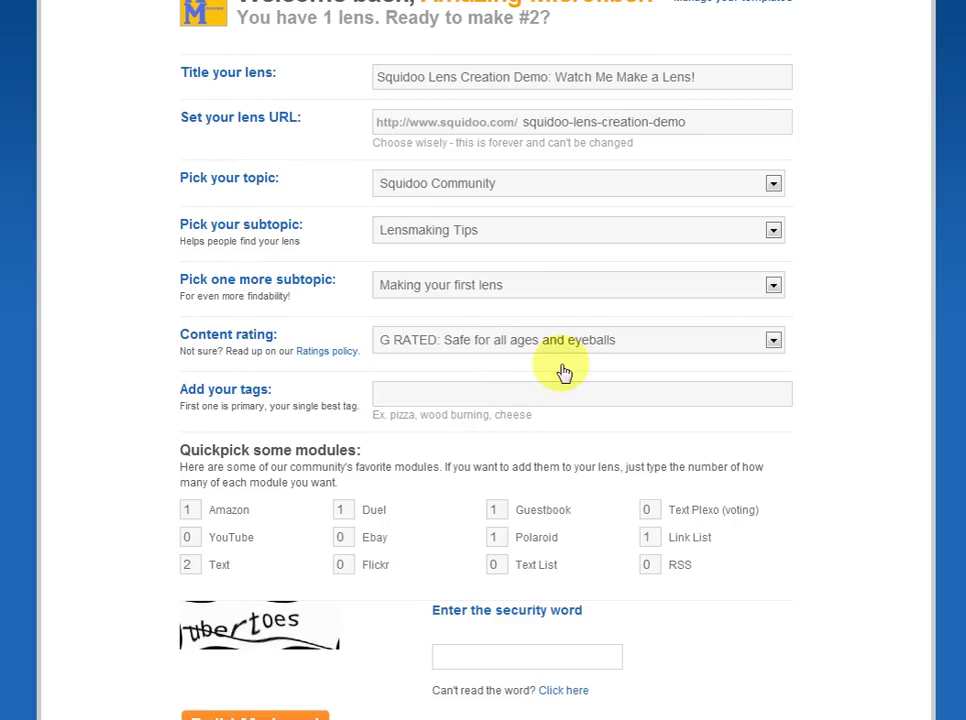
# Step: Copy "squidoo tips, lenses, first lens, lens, lense, lensmaking, squidoo, how to squidoo" from the Notepad notes into the lens tags
pyautogui.hotkey('alt', 'Tab')
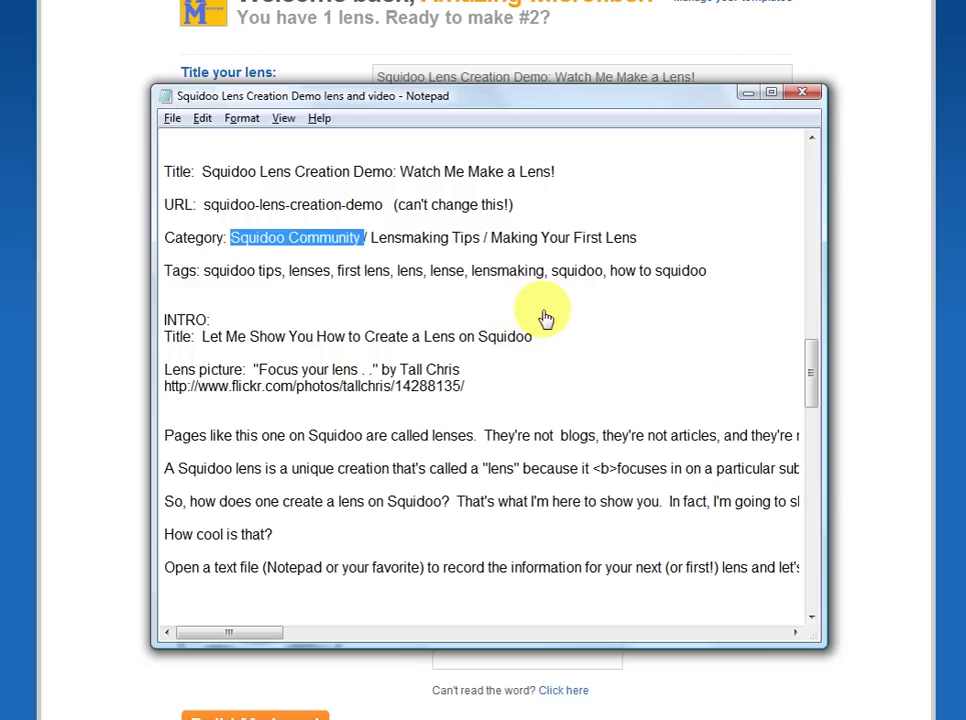
pyautogui.moveTo(204, 272); pyautogui.dragTo(707, 282)
pyautogui.hotkey('ctrl', 'c')
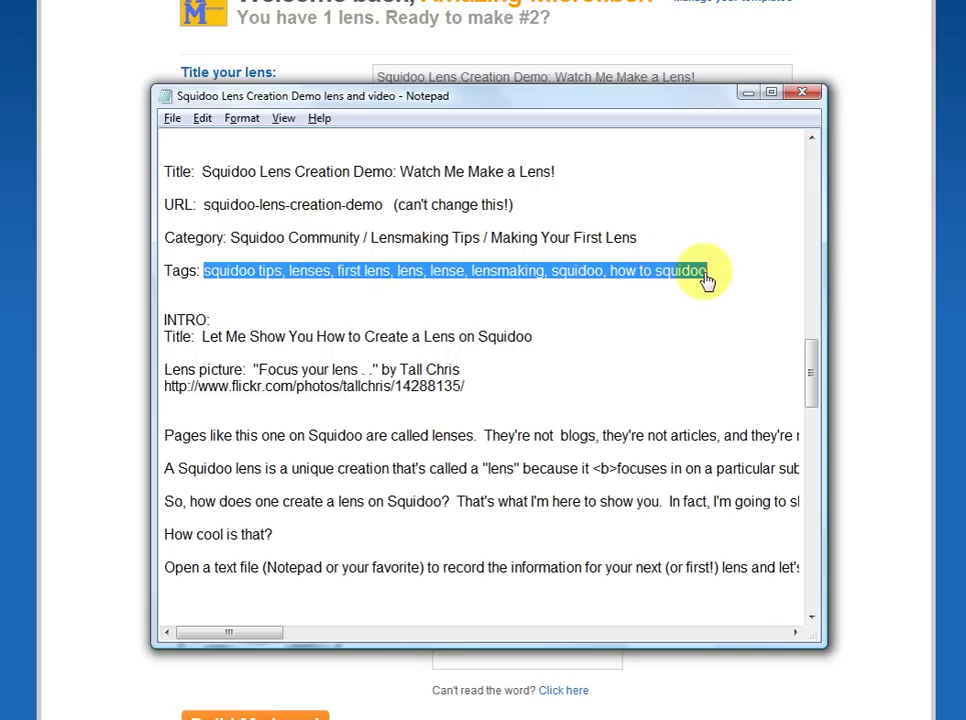
pyautogui.hotkey('alt', 'Tab')
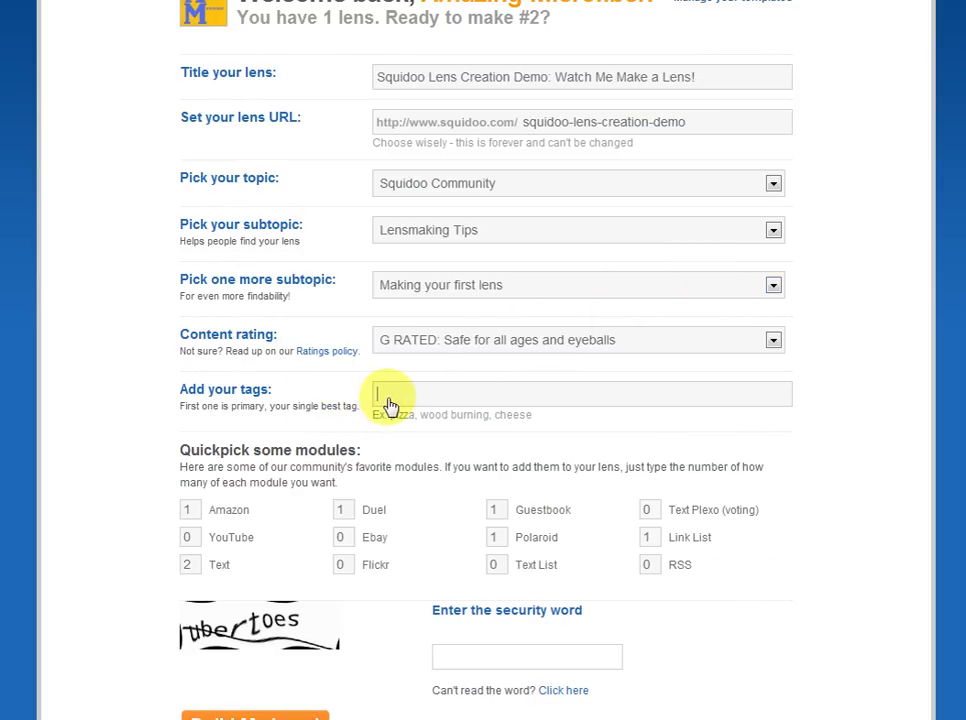
pyautogui.hotkey('ctrl', 'v')
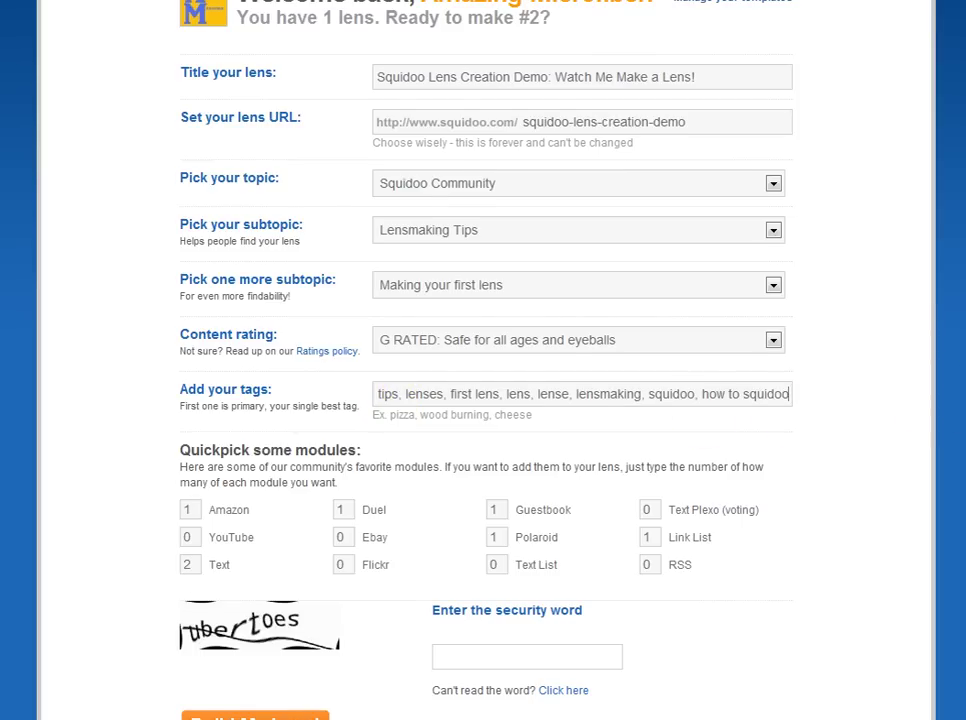
# Step: Keep the suggested module quantities, fill in the security word and build the lens
pyautogui.scroll(-3, 765, 459)
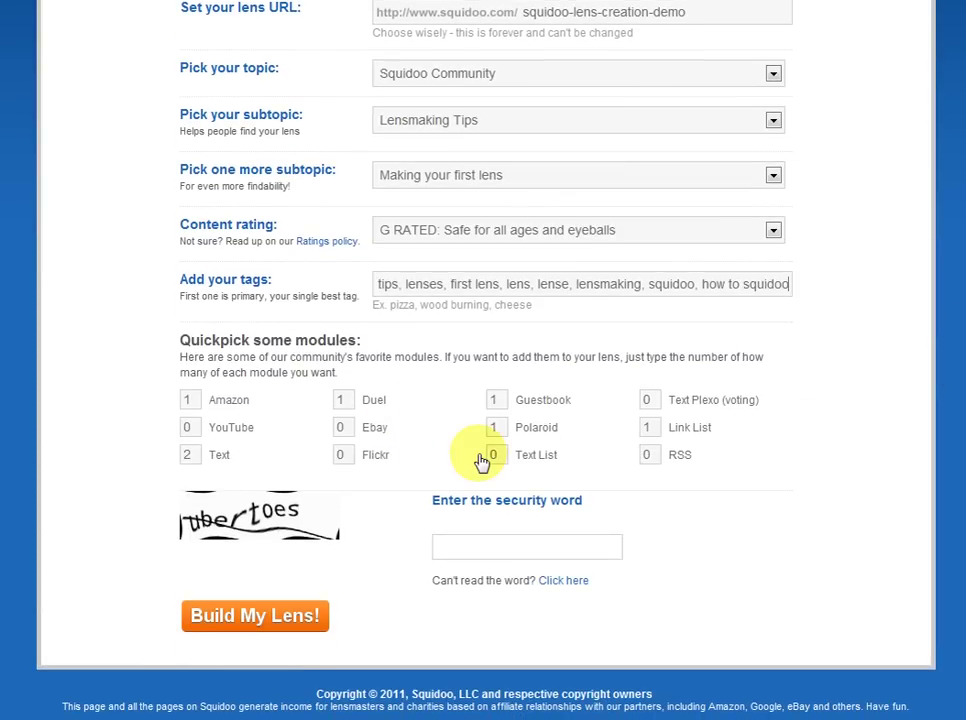
pyautogui.click(459, 563)
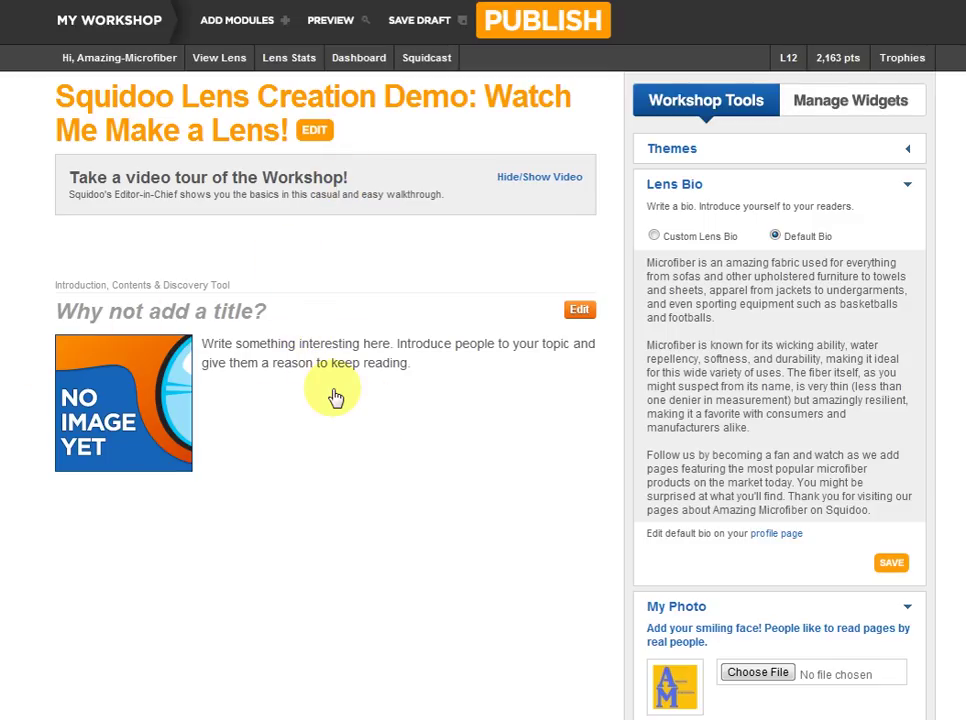
# Step: Copy "Let Me Show You How to Create a Lens on Squidoo" from the Notepad notes into the lens intro title
pyautogui.hotkey('alt', 'Tab')
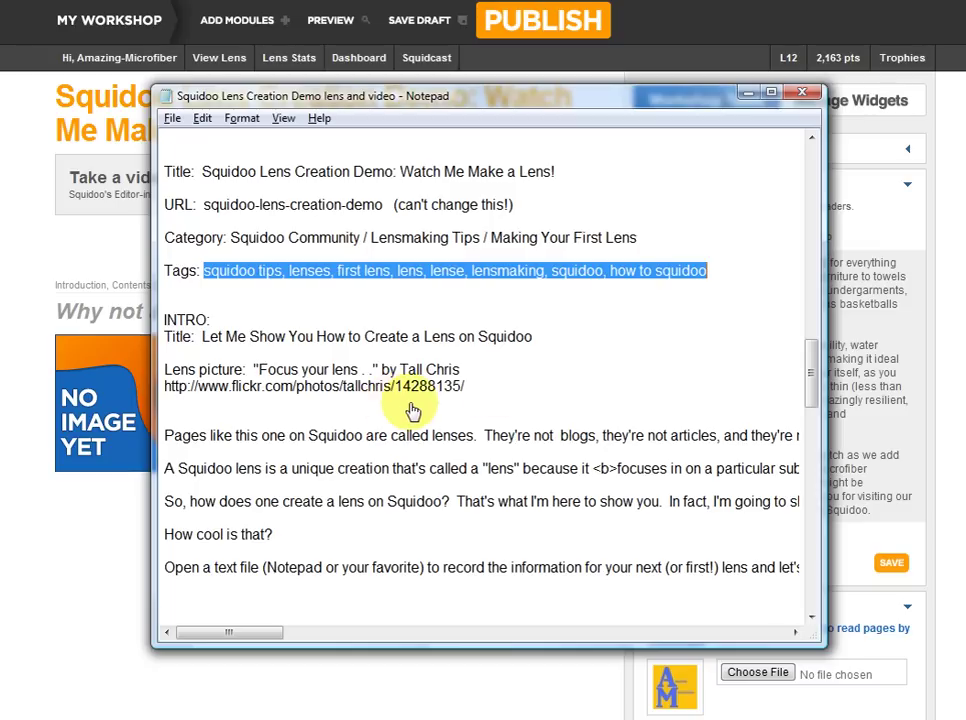
pyautogui.moveTo(811, 388); pyautogui.dragTo(811, 367)
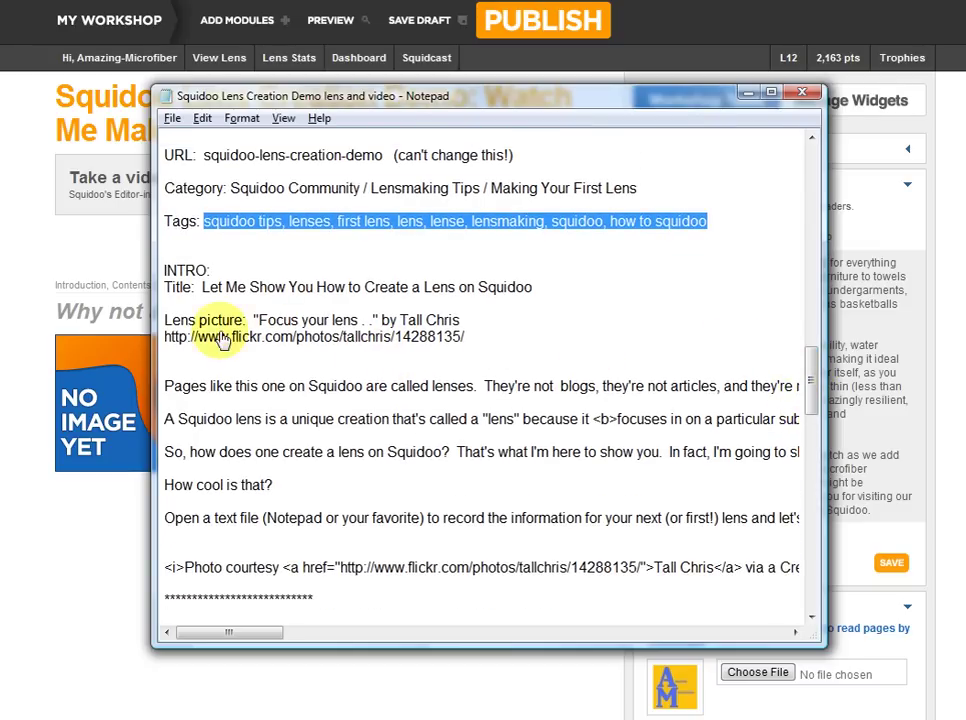
pyautogui.moveTo(204, 301); pyautogui.dragTo(426, 305)
pyautogui.hotkey('ctrl', 'c')
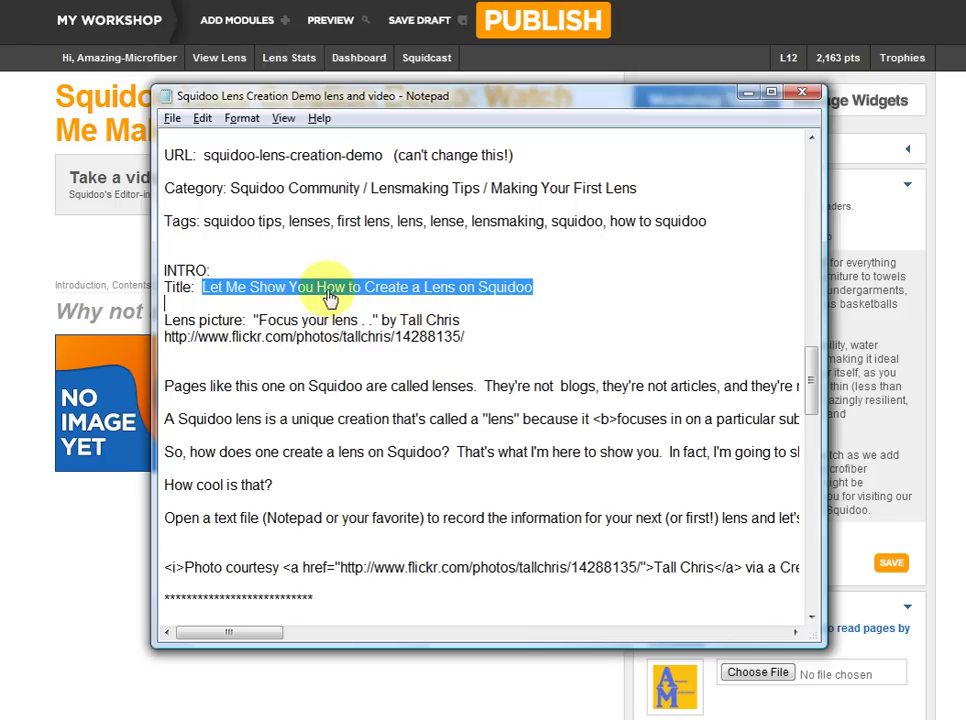
pyautogui.hotkey('alt', 'Tab')
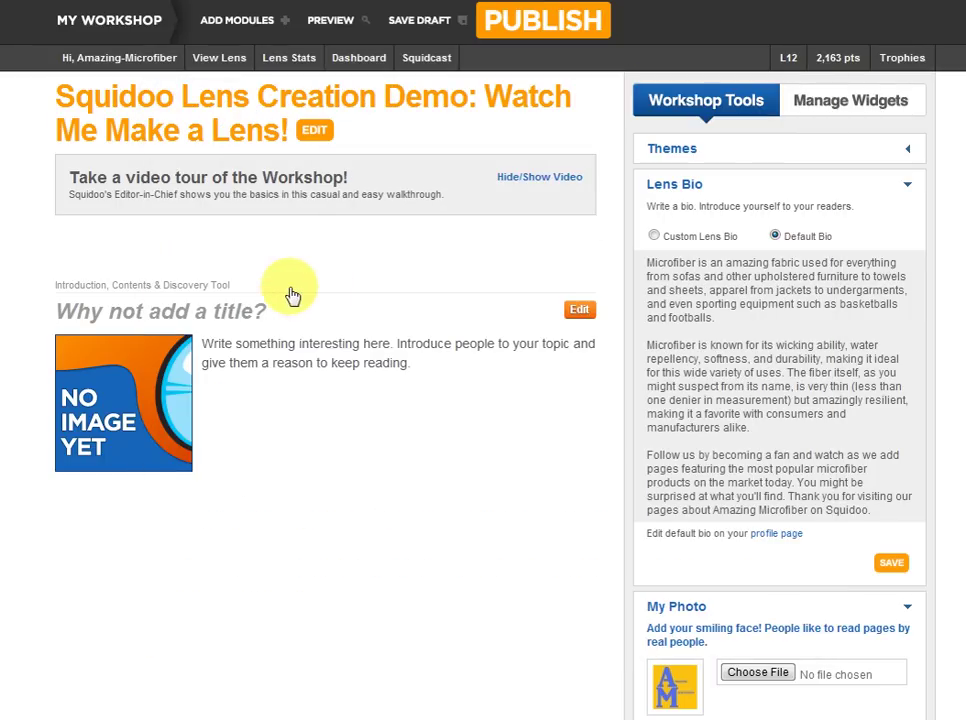
pyautogui.click(578, 312)
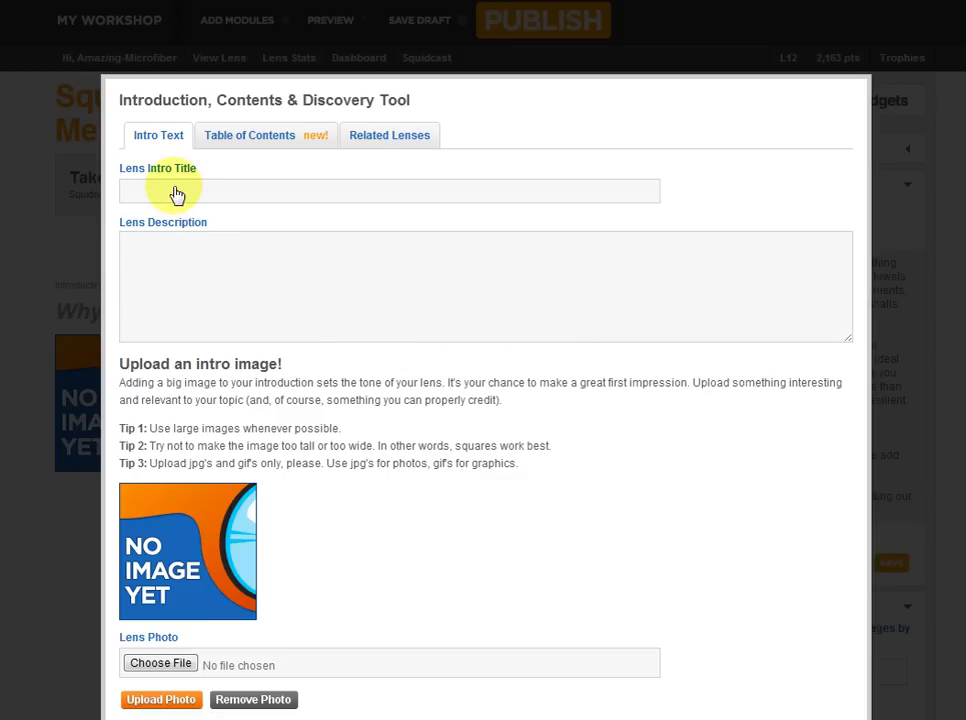
pyautogui.hotkey('ctrl', 'v')
# Step: Copy the intro paragraphs, from "Pages like this one" through "Open a text file", from the Notepad notes into the lens description
pyautogui.click(181, 263)
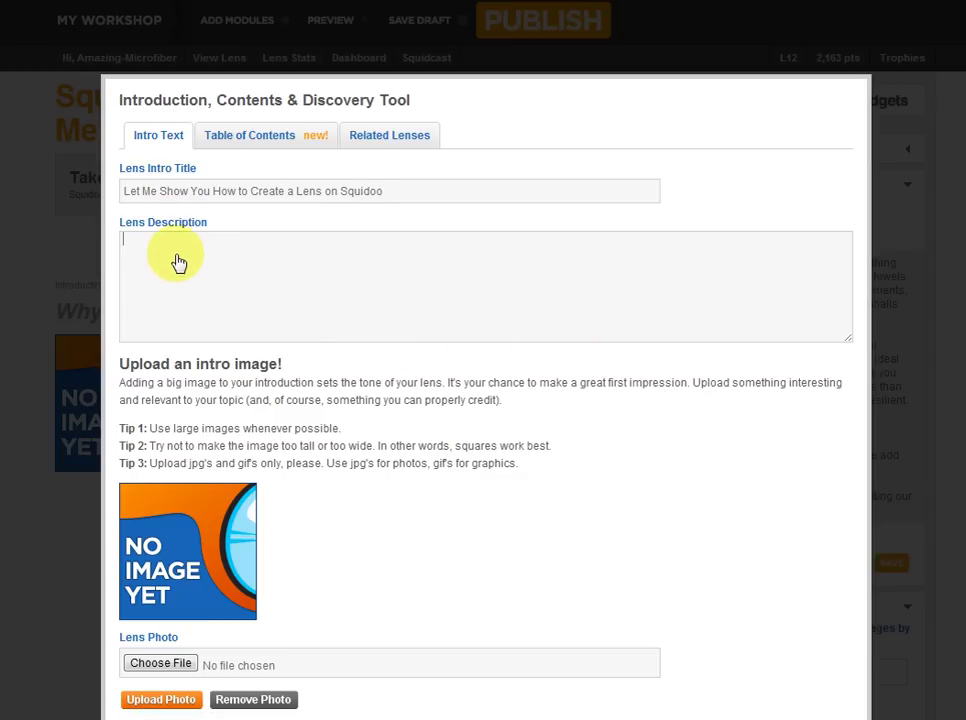
pyautogui.hotkey('alt', 'Tab')
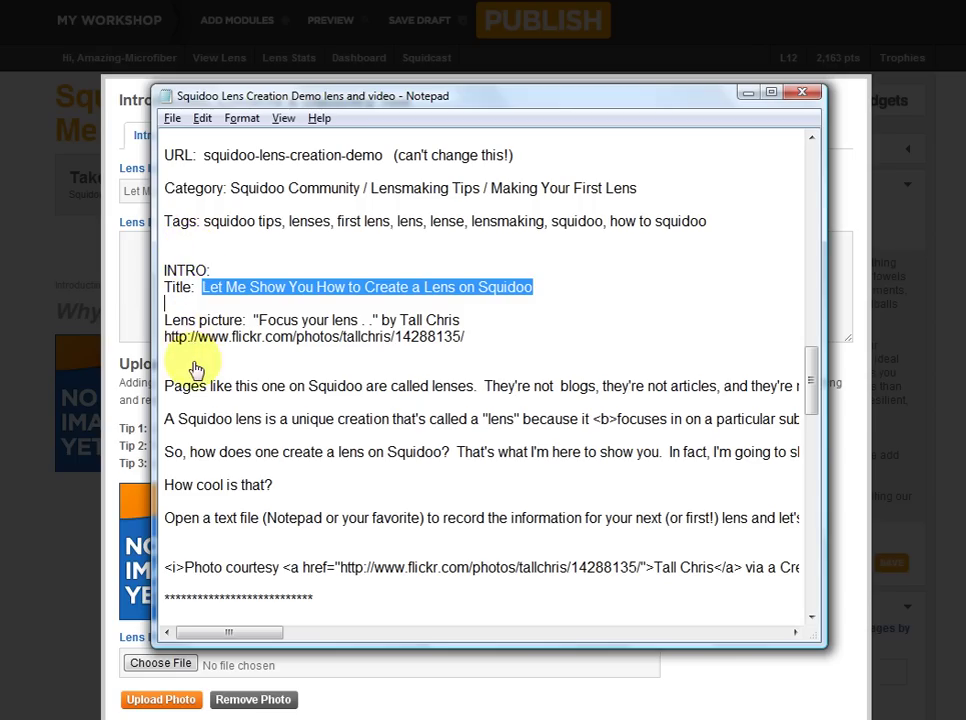
pyautogui.click(175, 389)
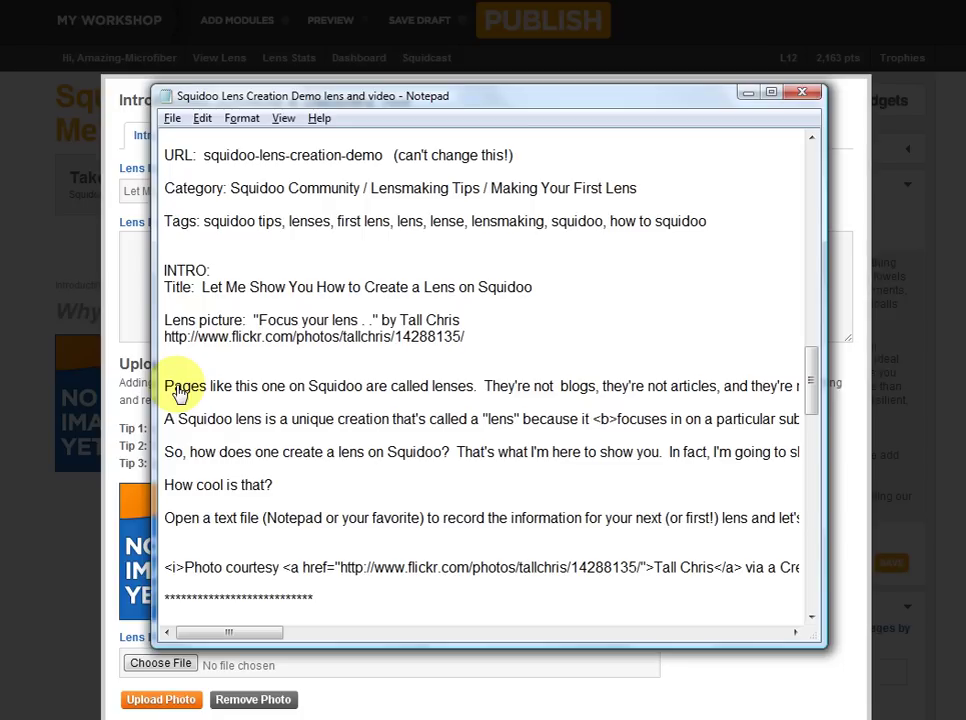
pyautogui.hotkey('shift', 'Down')
pyautogui.hotkey('shift', 'Down')
pyautogui.hotkey('shift', 'Down')
pyautogui.hotkey('shift', 'Down')
pyautogui.hotkey('shift', 'Down')
pyautogui.hotkey('shift', 'Down')
pyautogui.hotkey('shift', 'Down')
pyautogui.hotkey('shift', 'Down')
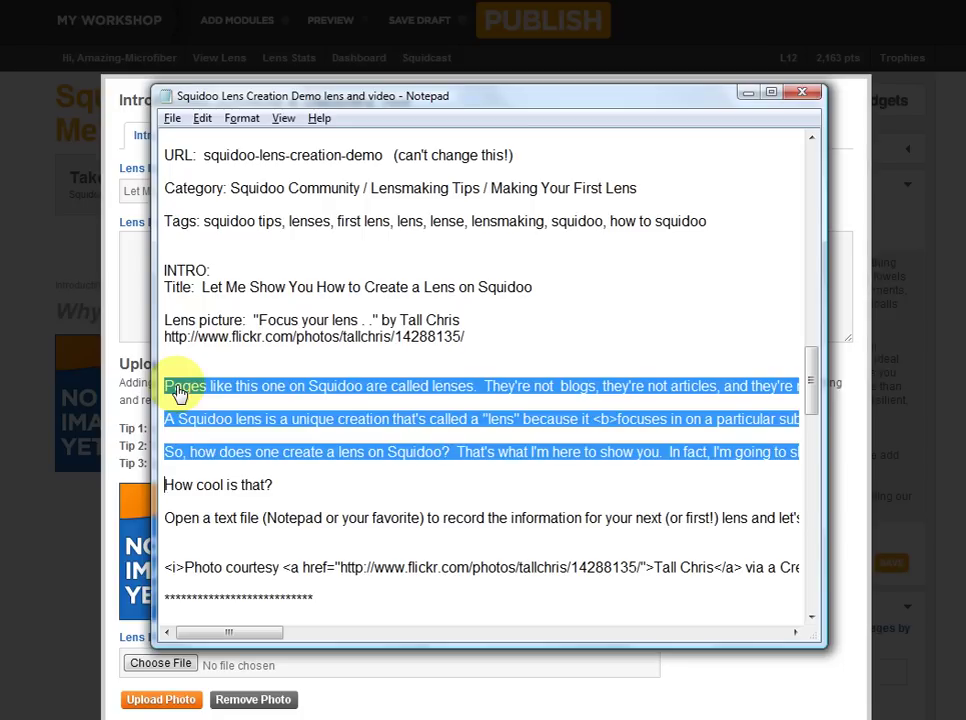
pyautogui.hotkey('shift', 'Down')
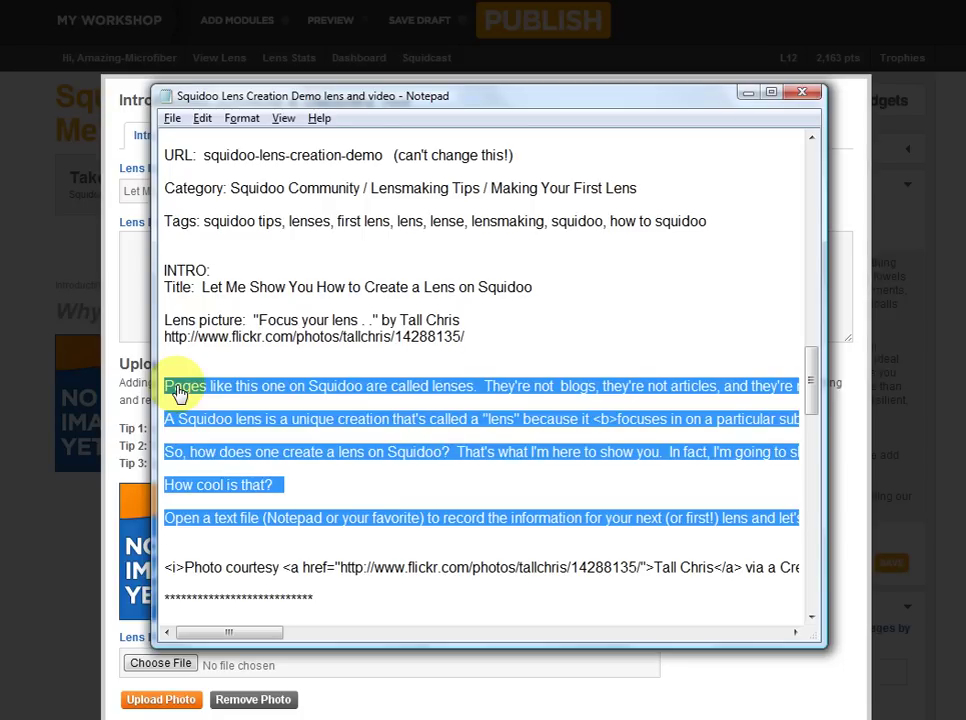
pyautogui.hotkey('ctrl', 'c')
pyautogui.click(134, 368)
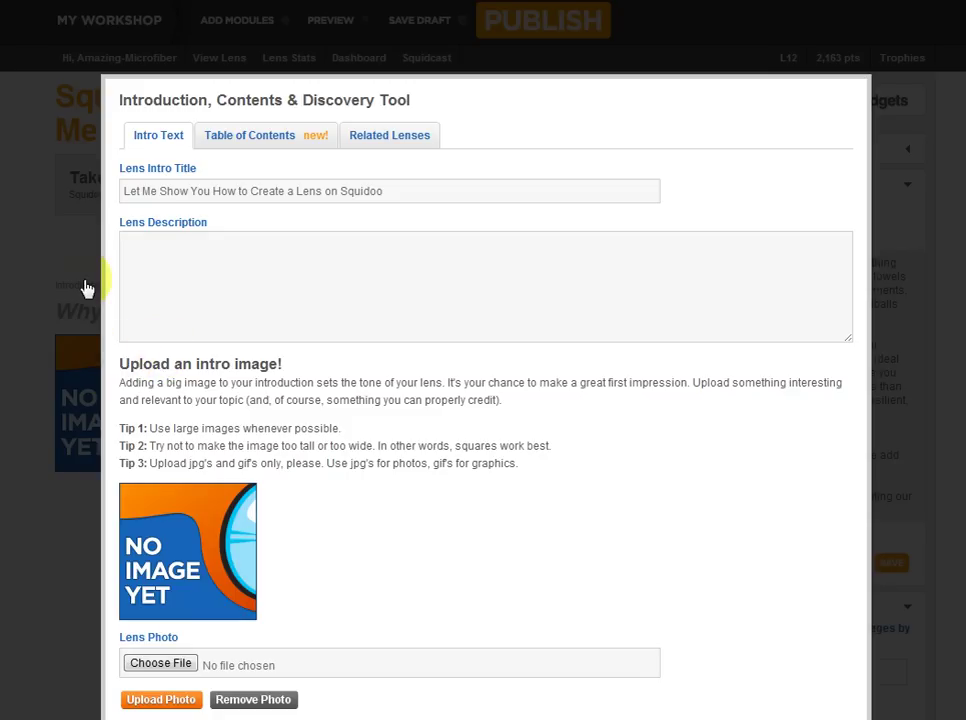
pyautogui.hotkey('ctrl', 'v')
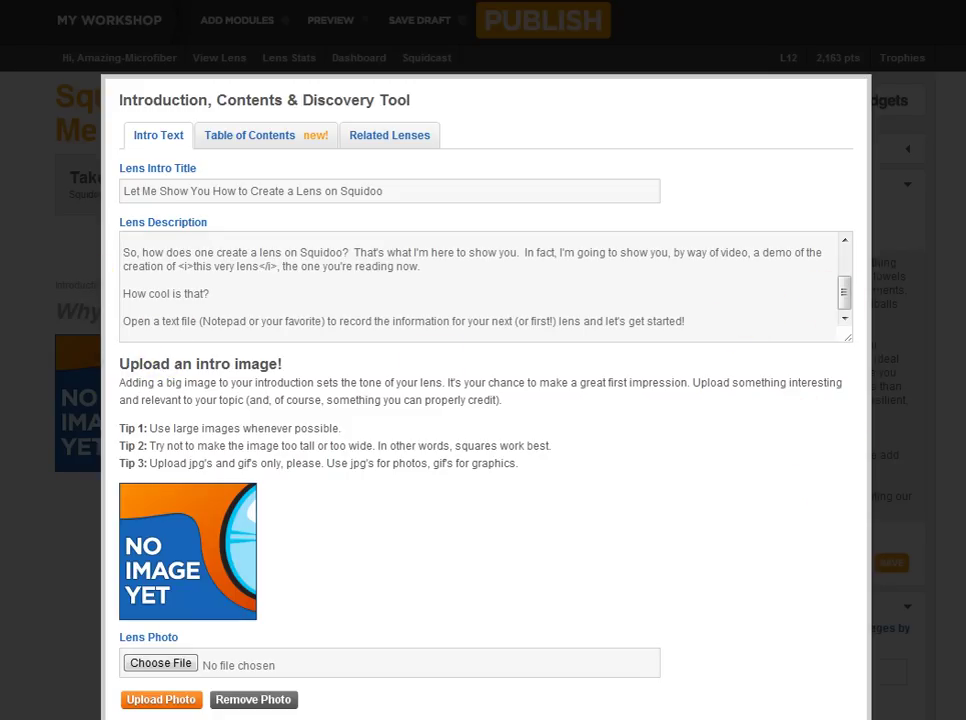
# Step: Check the lens picture details in the Notepad notes and try to upload the intro photo
pyautogui.scroll(-3, 442, 323)
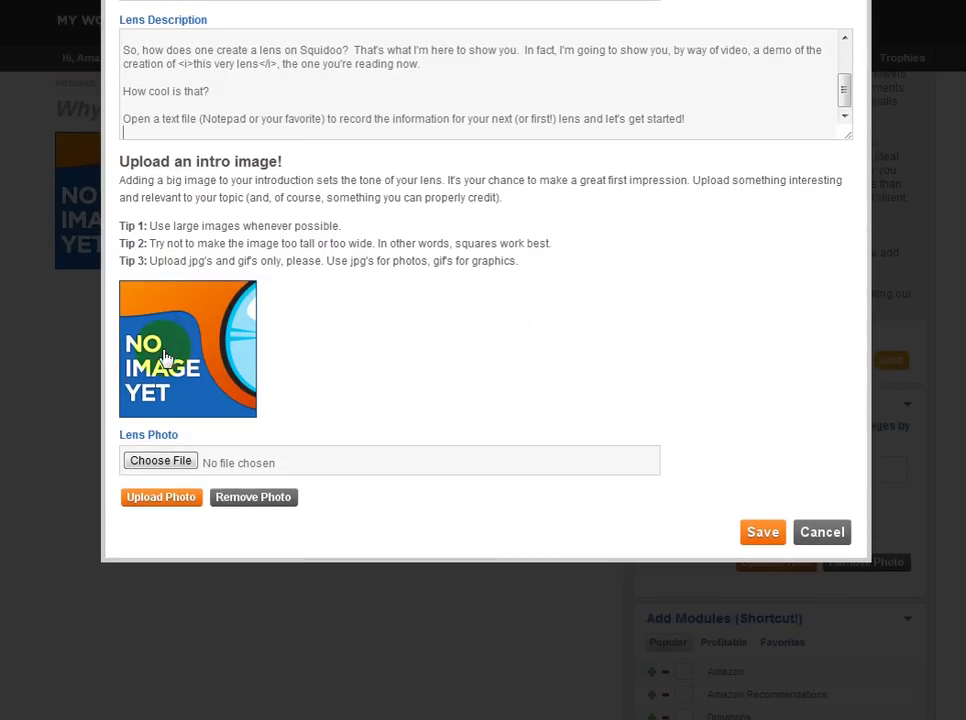
pyautogui.hotkey('alt', 'Tab')
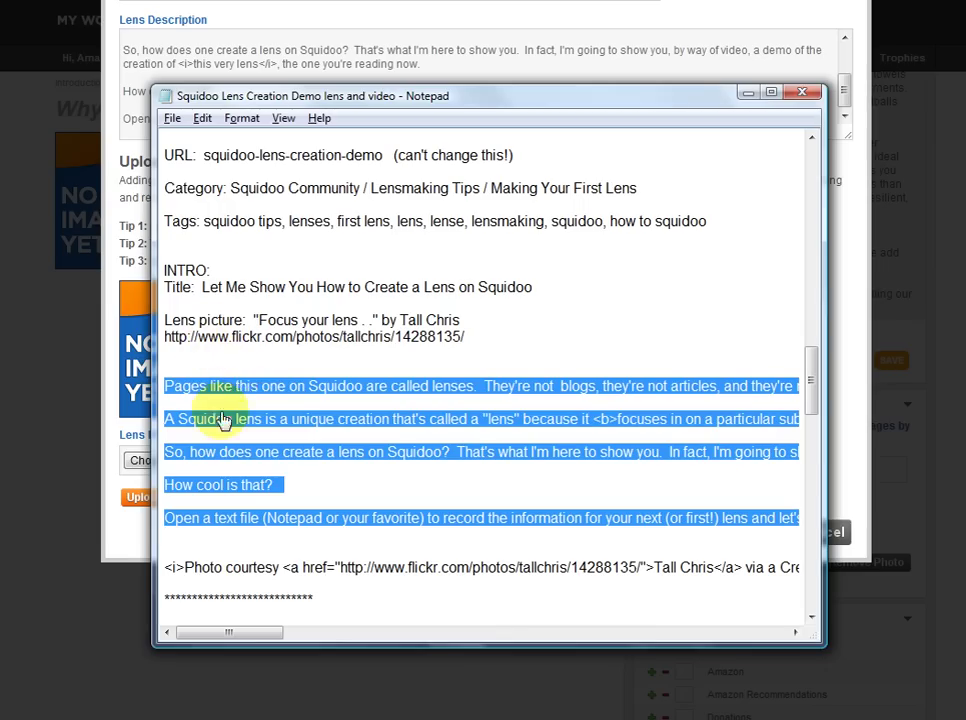
pyautogui.scroll(-1, 256, 485)
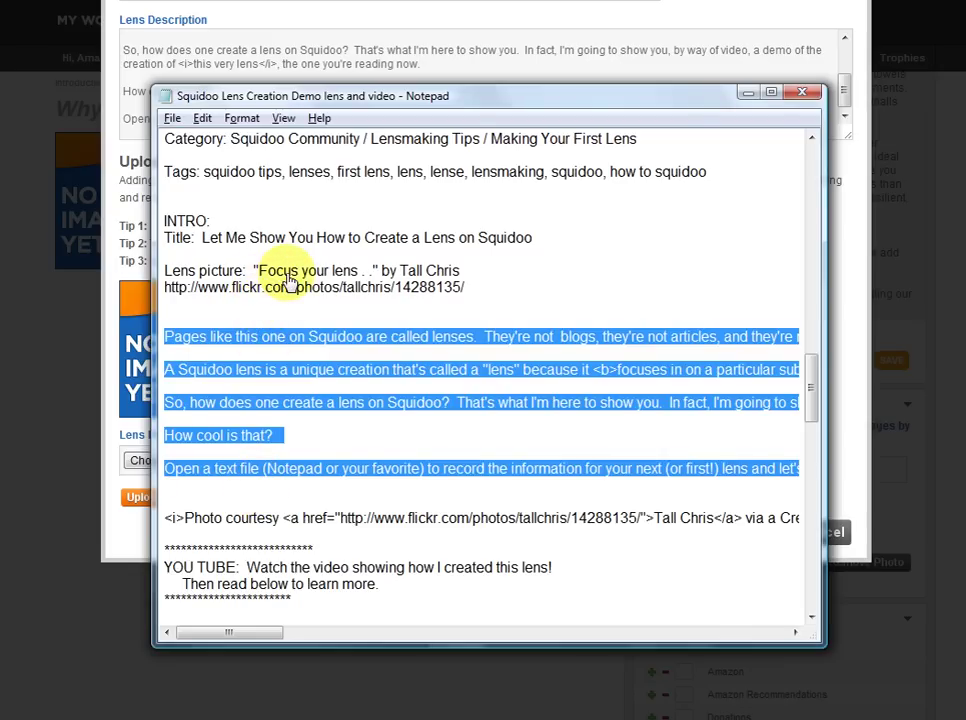
pyautogui.hotkey('alt', 'Tab')
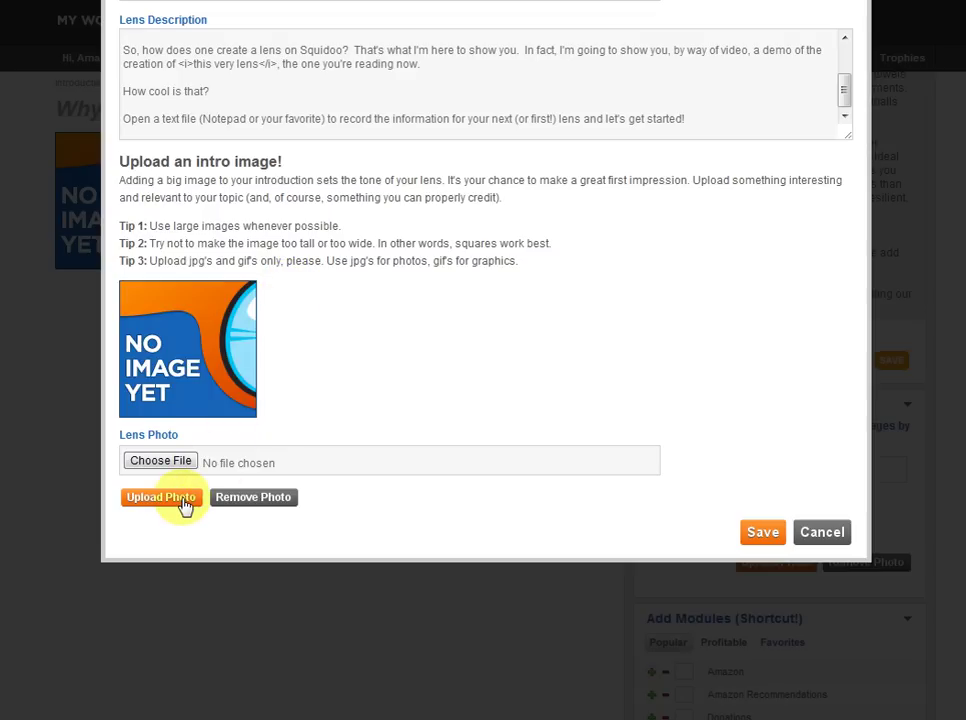
pyautogui.click(163, 498)
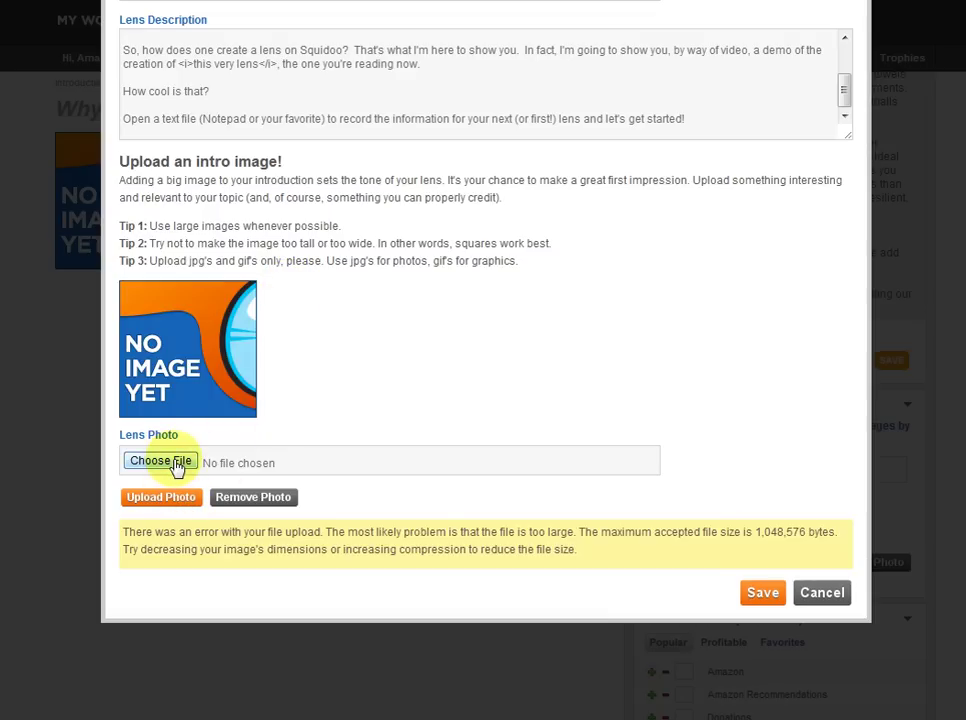
# Step: Upload the "Focus a Lens on a Subject" JPG as the lens photo and save the introduction
pyautogui.click(177, 465)
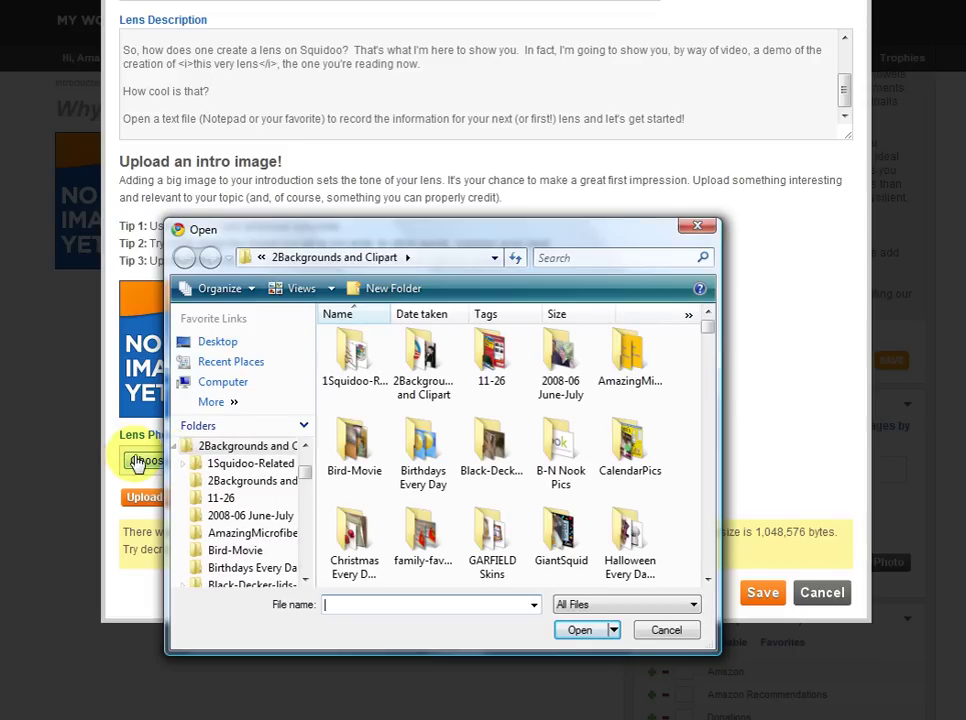
pyautogui.click(697, 225)
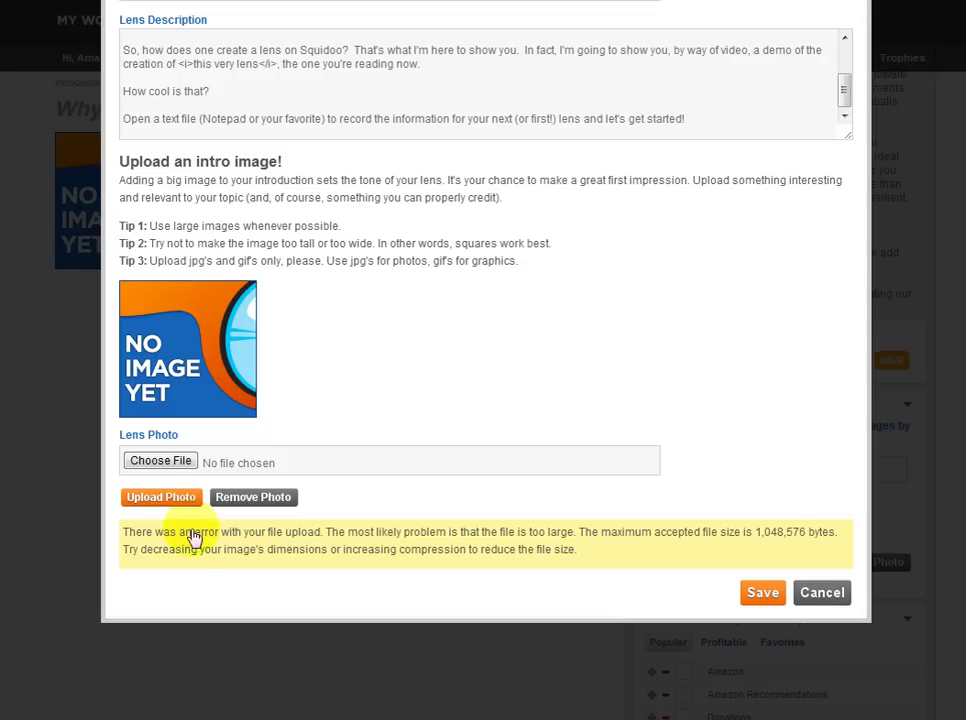
pyautogui.click(166, 462)
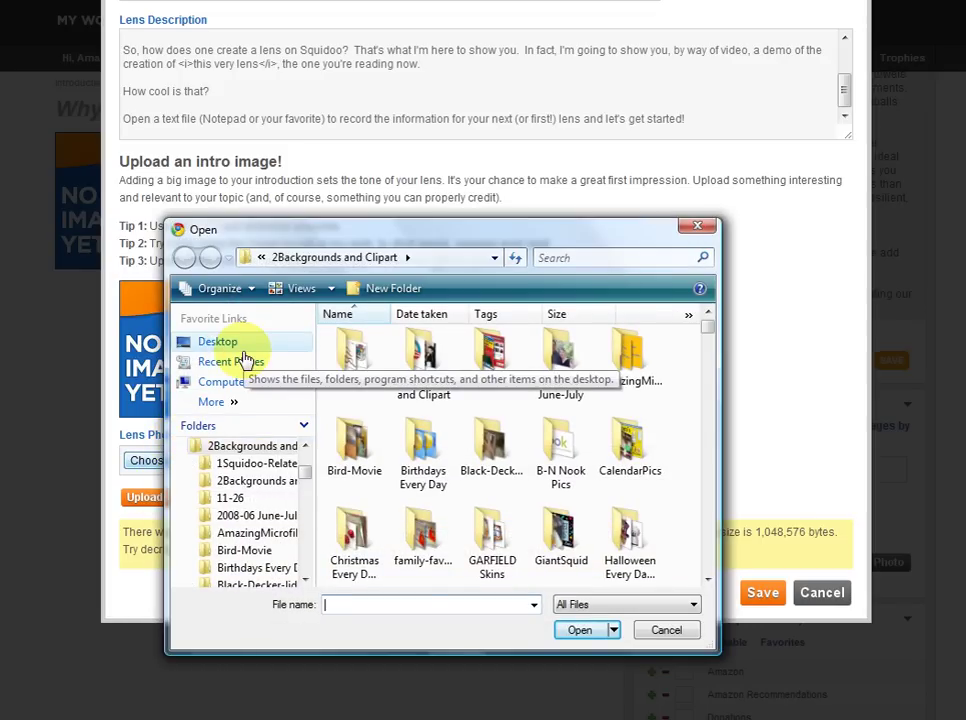
pyautogui.click(582, 632)
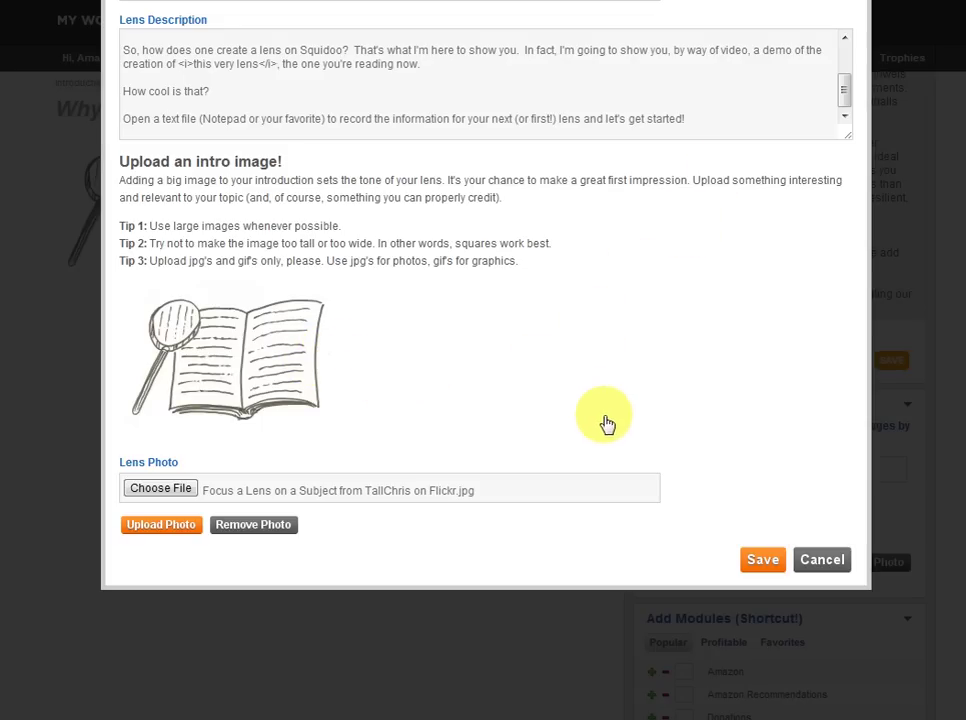
pyautogui.scroll(1, 607, 424)
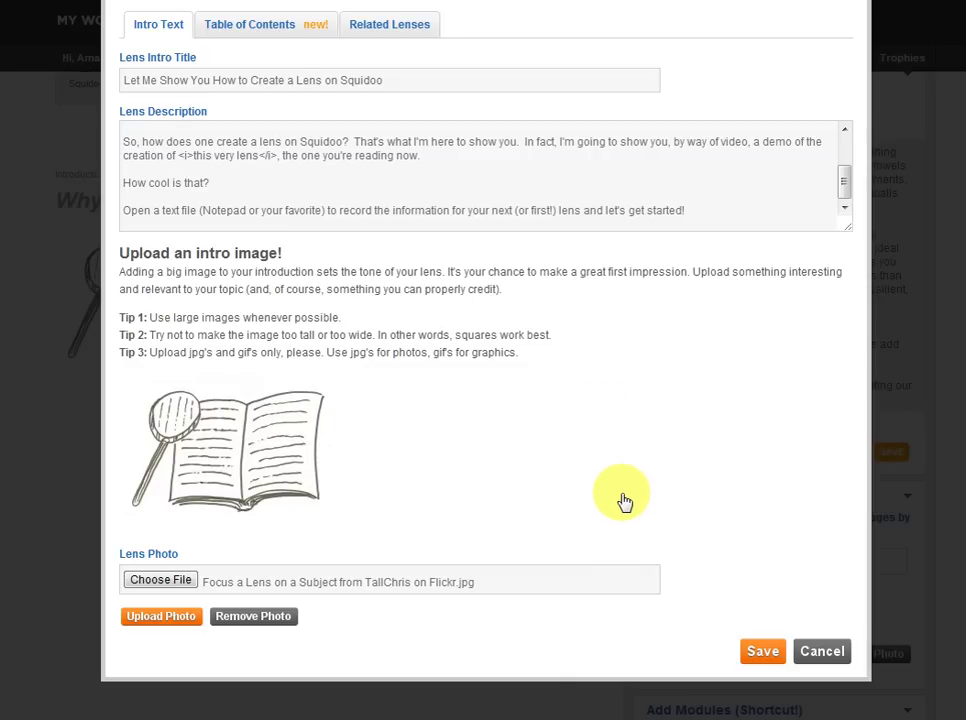
pyautogui.scroll(-1, 621, 500)
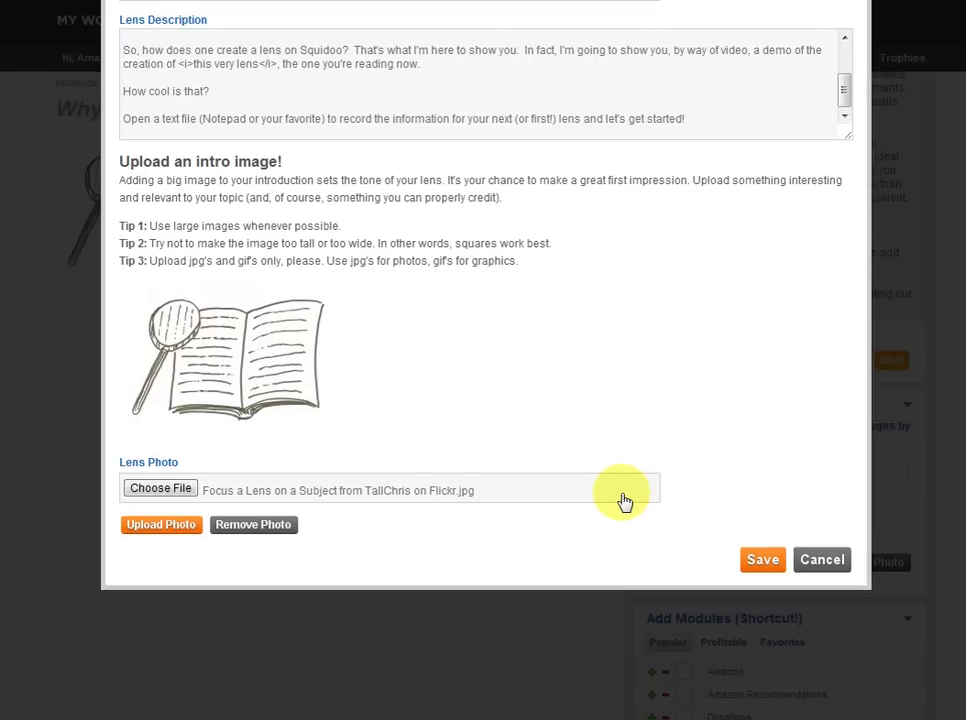
pyautogui.click(760, 560)
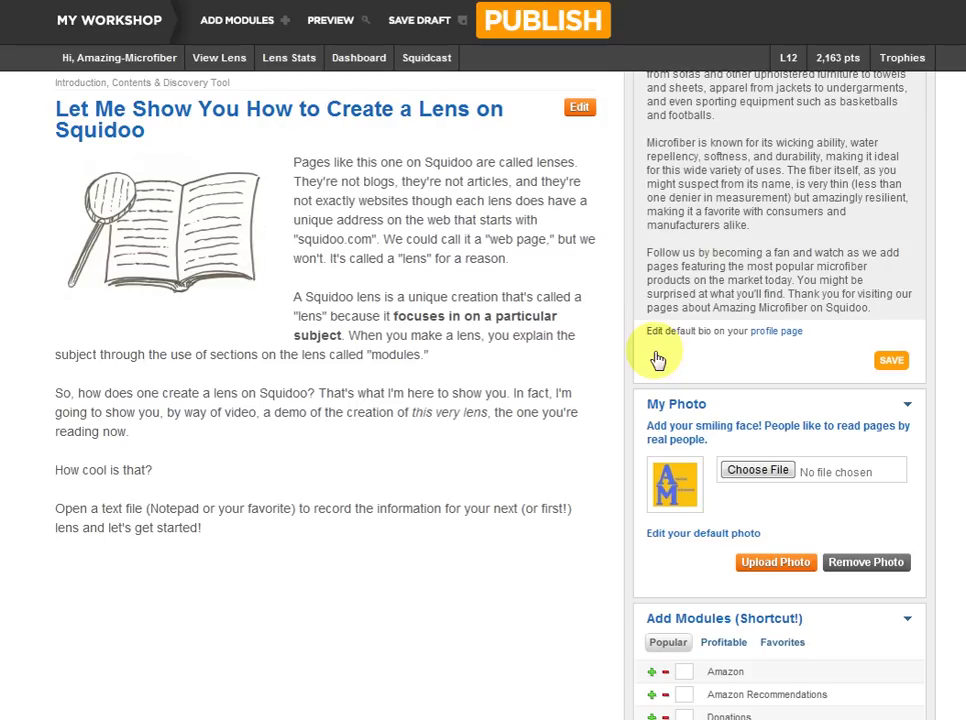
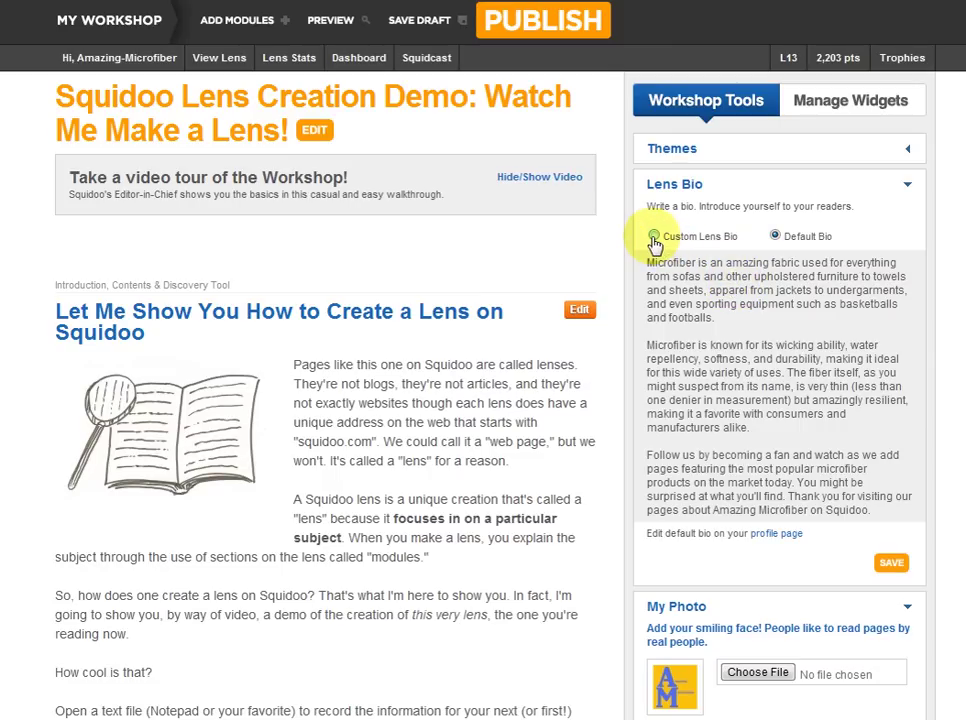
# Step: View the custom lens bio option, return to the default bio and collapse the Lens Bio section
pyautogui.click(654, 237)
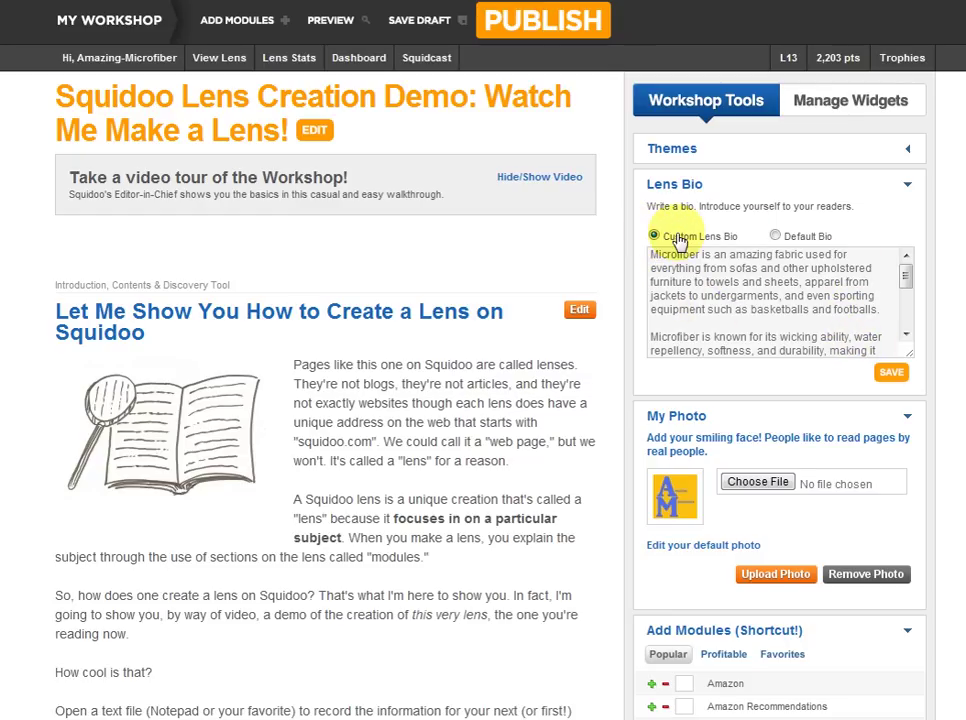
pyautogui.click(775, 237)
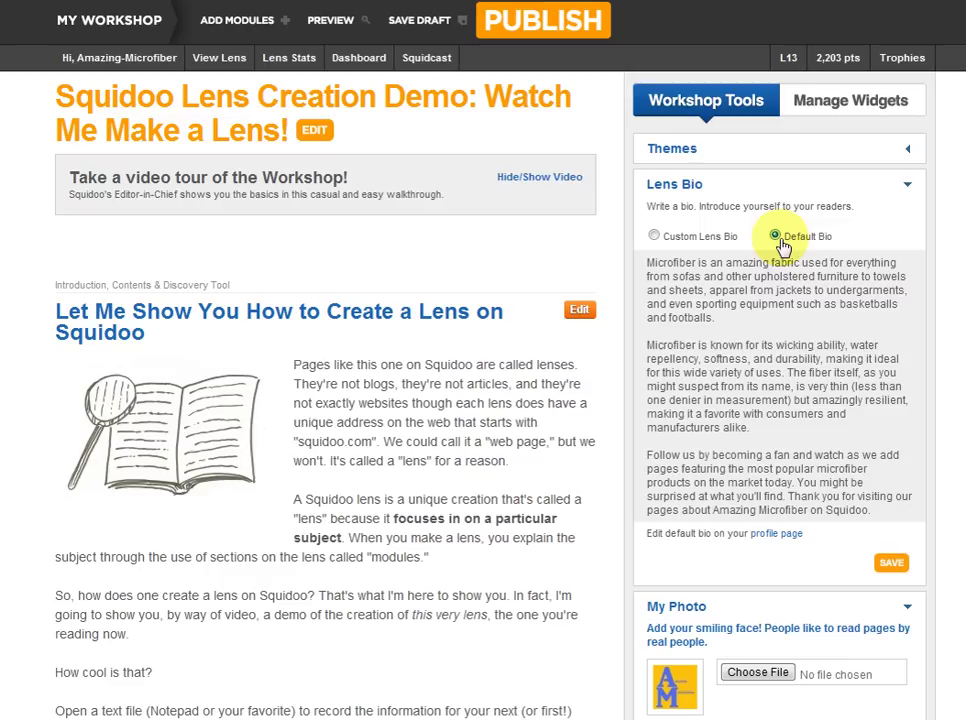
pyautogui.click(905, 191)
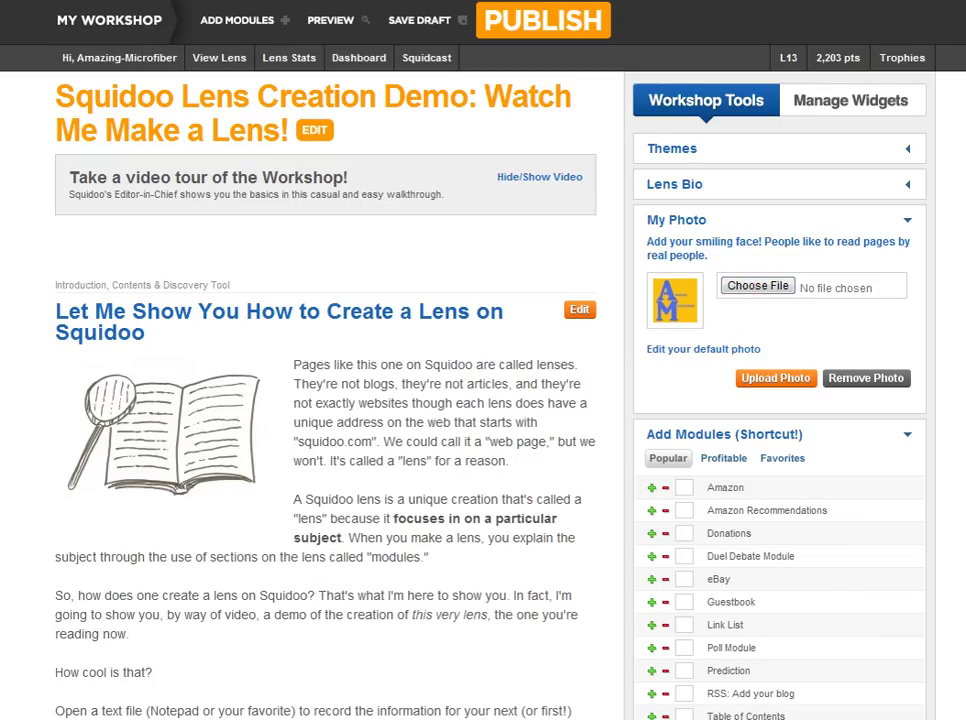
# Step: Check the Notepad notes after the intro for the module types the lens needs
pyautogui.scroll(-5, 480, 400)
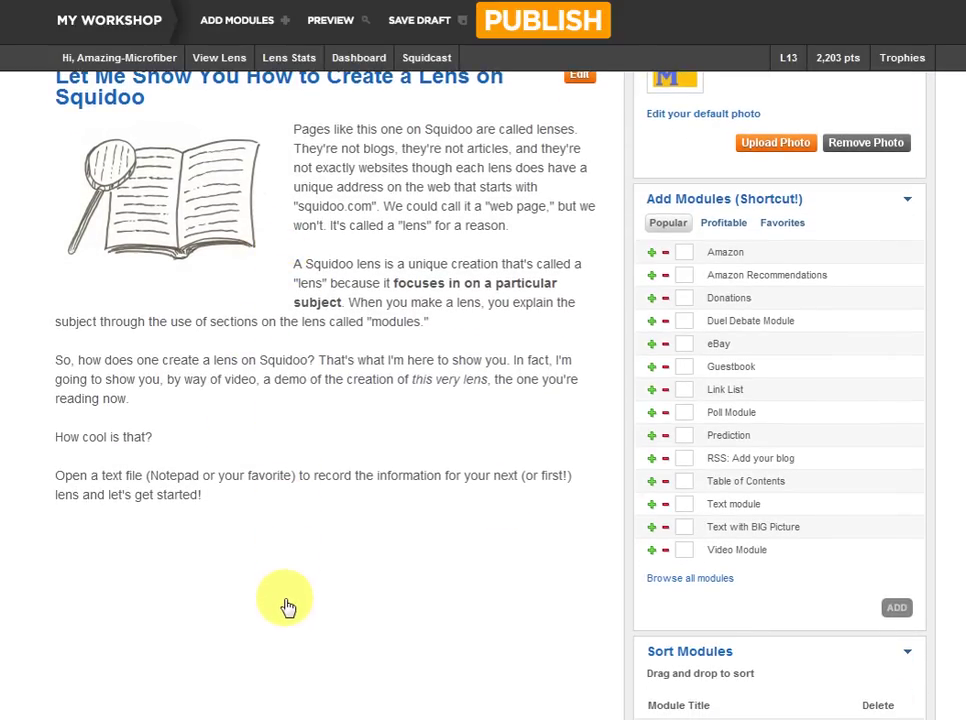
pyautogui.hotkey('alt', 'Tab')
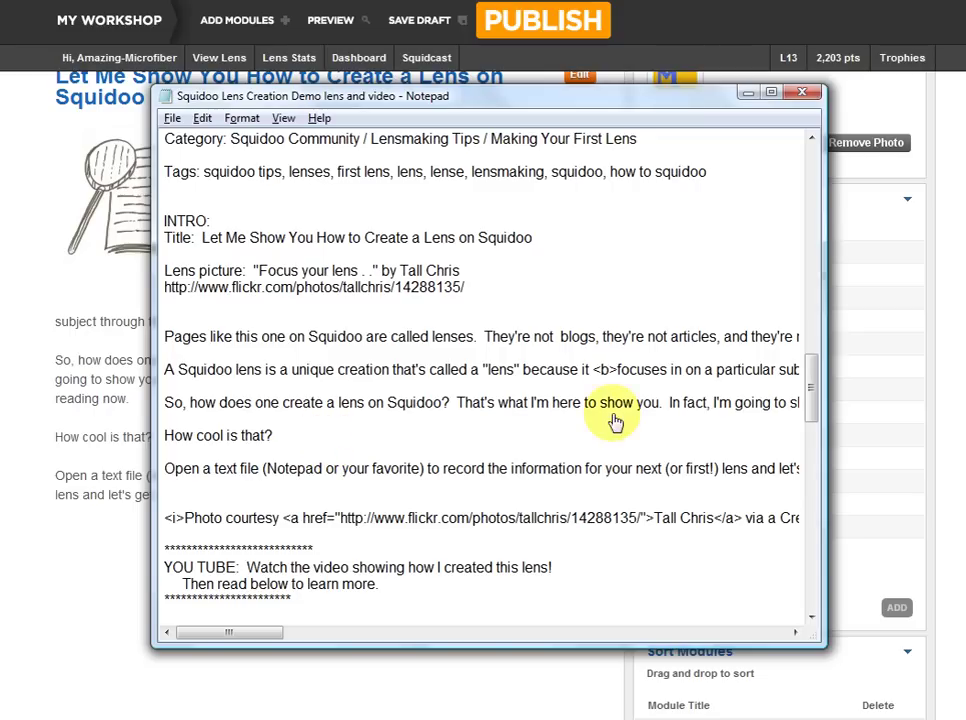
pyautogui.moveTo(811, 382); pyautogui.dragTo(770, 433)
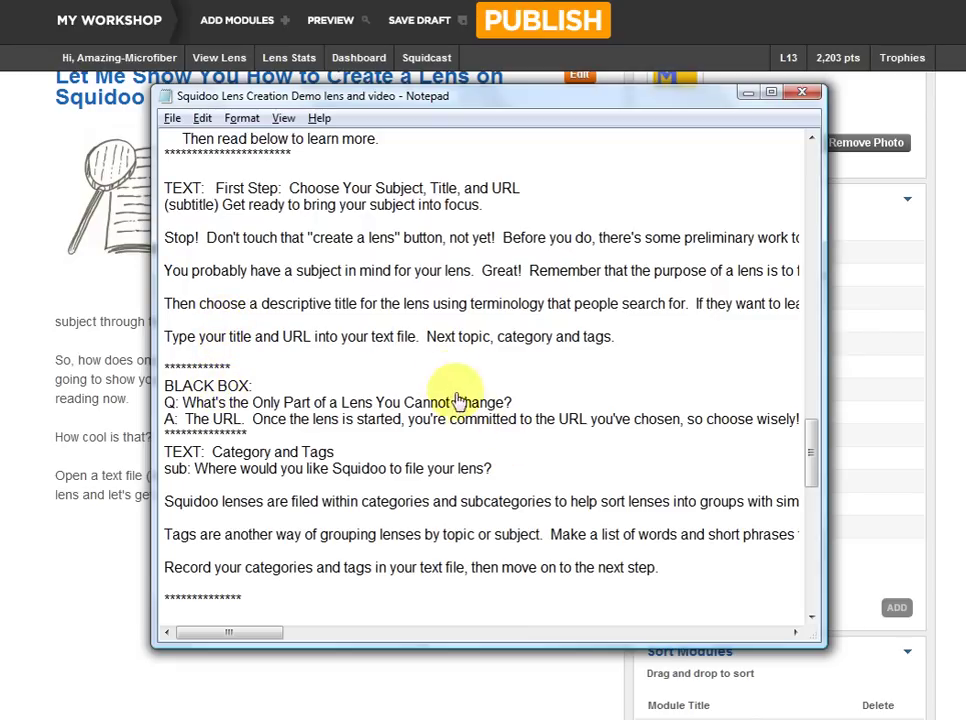
pyautogui.hotkey('alt', 'Tab')
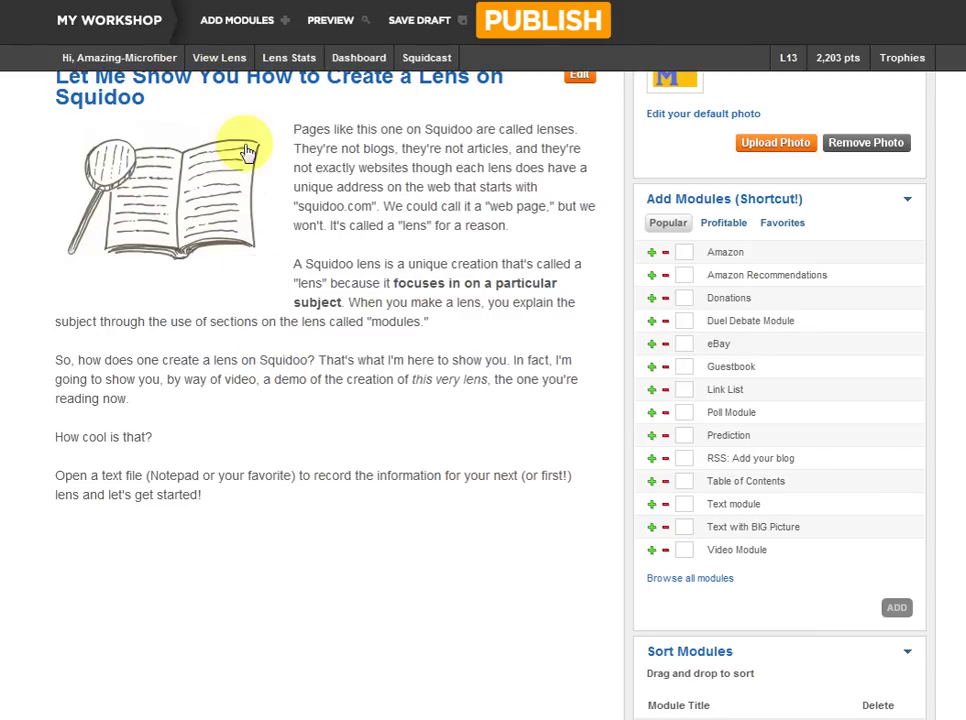
# Step: Browse the module chooser and add six Text modules from the A-Z list of all modules
pyautogui.click(229, 28)
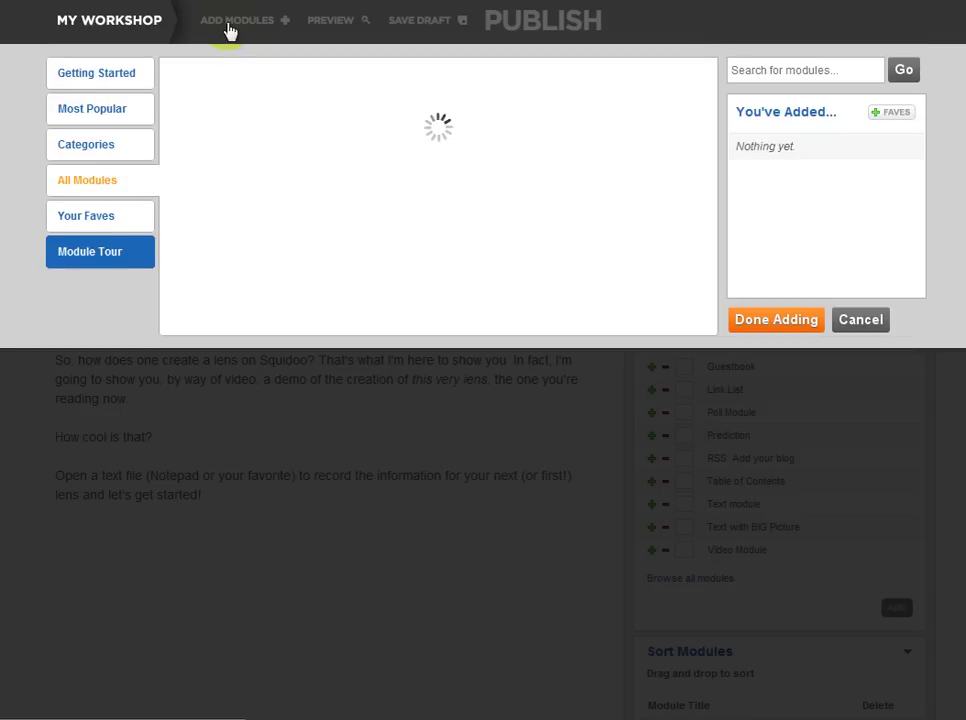
pyautogui.click(112, 78)
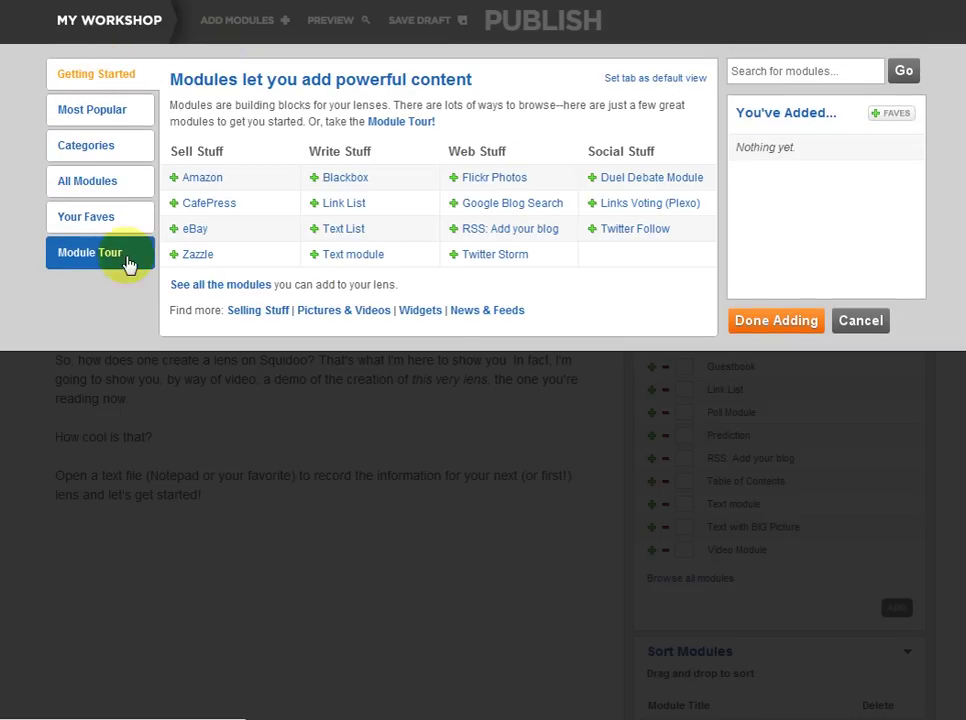
pyautogui.click(100, 186)
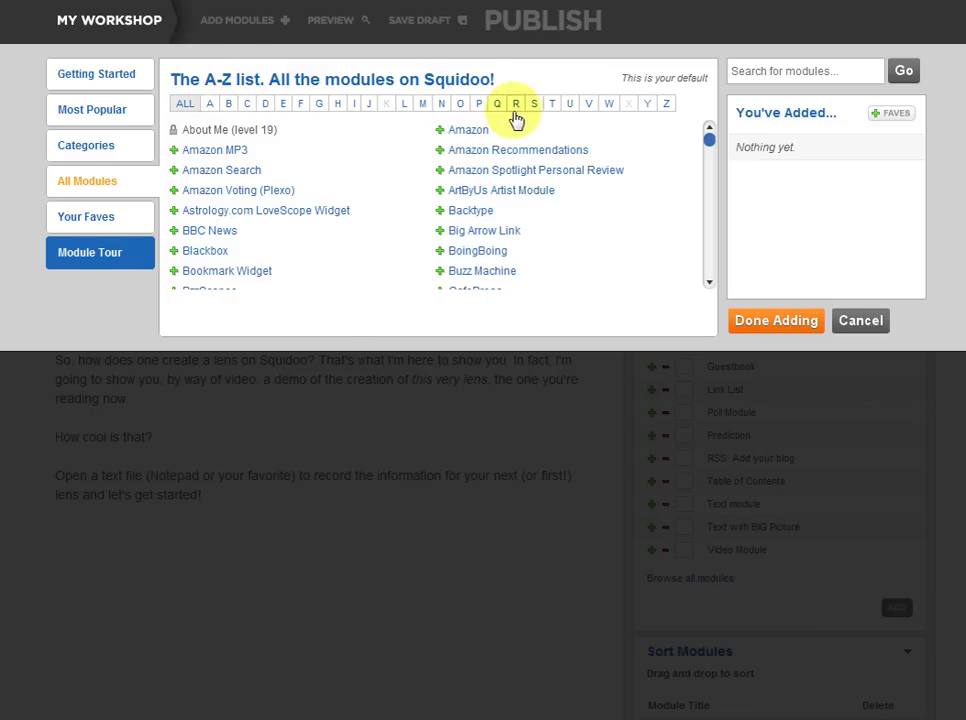
pyautogui.click(551, 105)
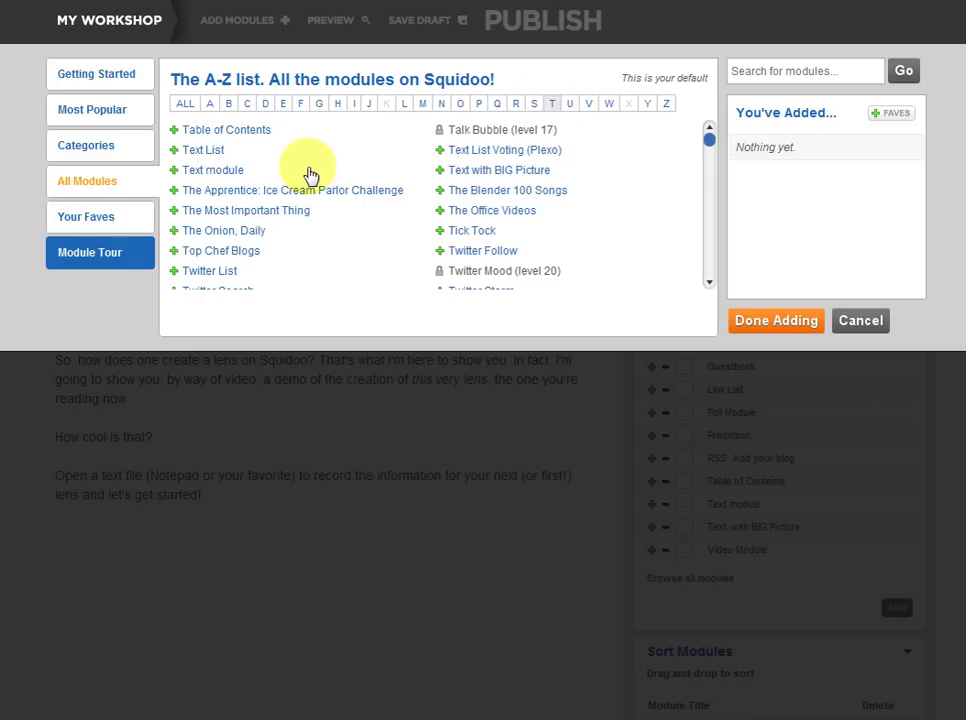
pyautogui.click(212, 172)
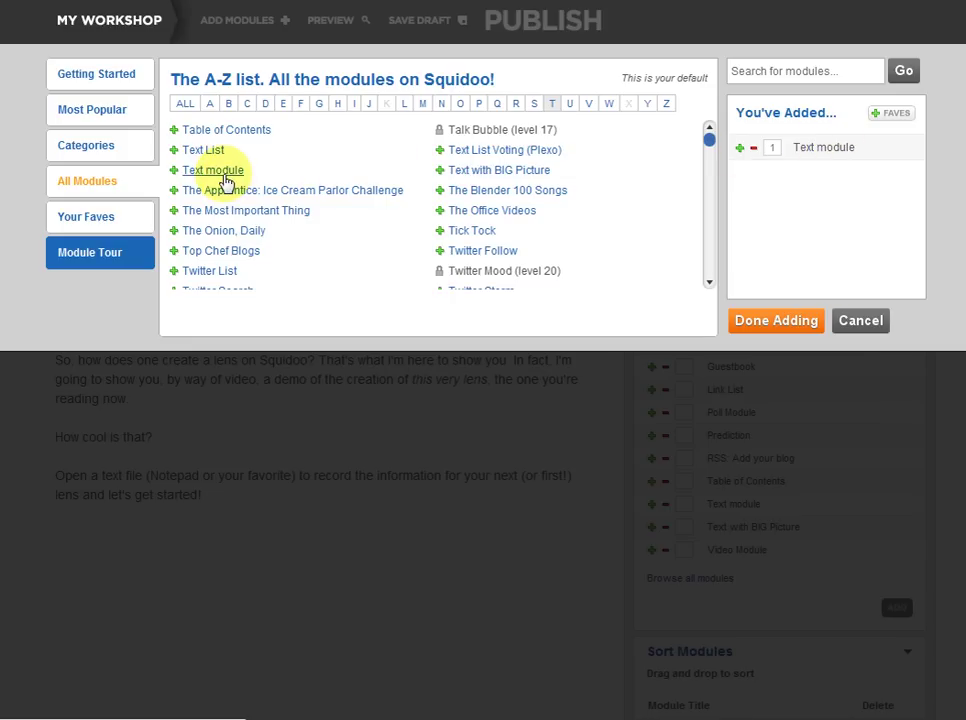
pyautogui.moveTo(223, 180)
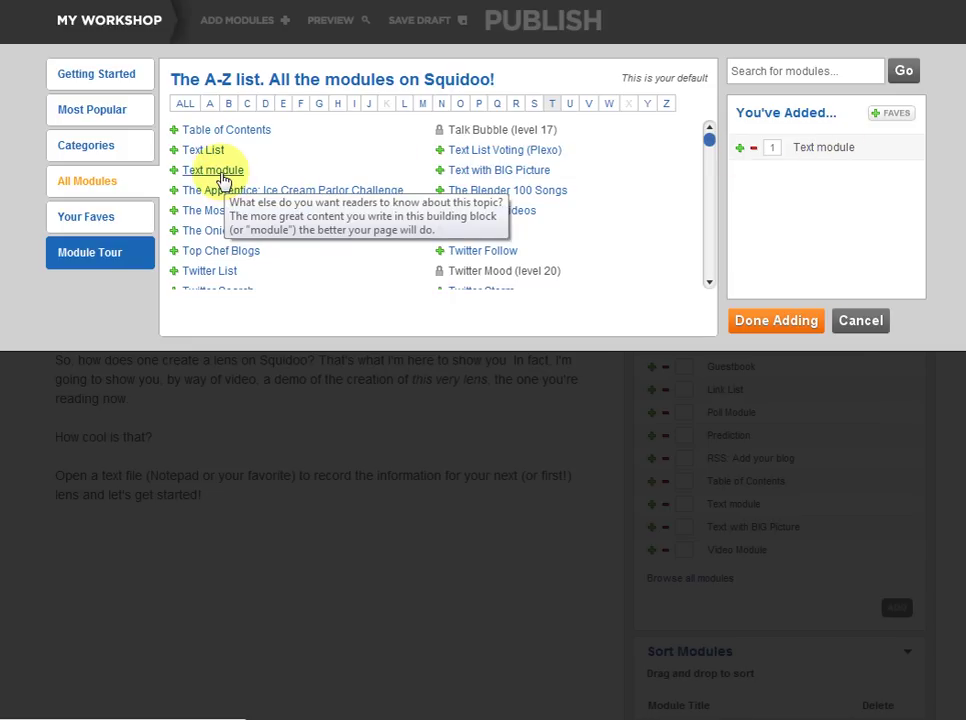
pyautogui.click(213, 171)
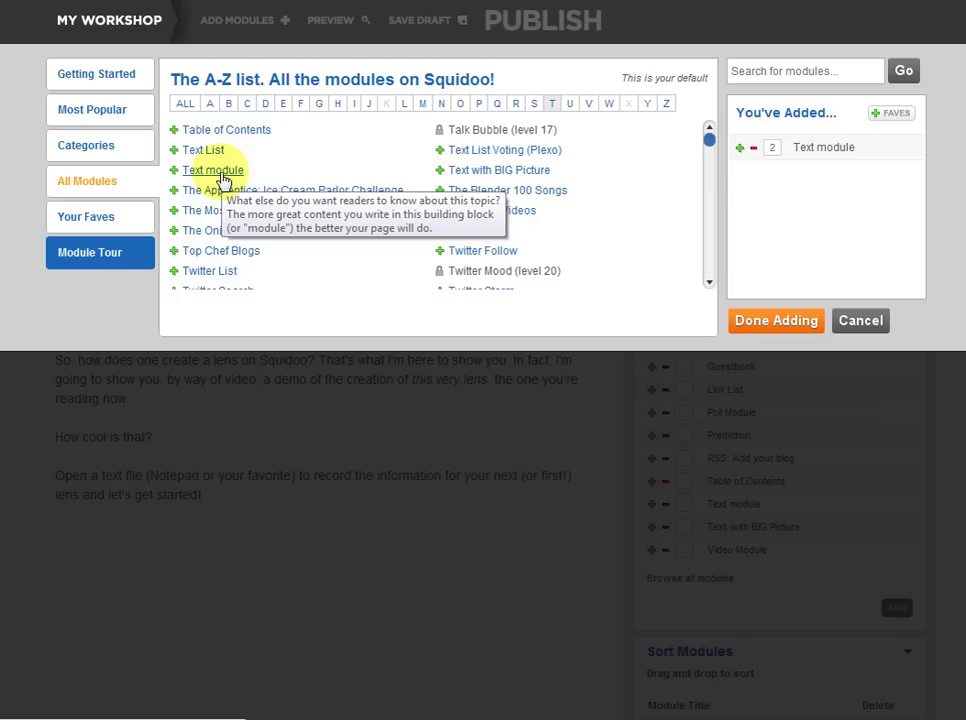
pyautogui.click(222, 176)
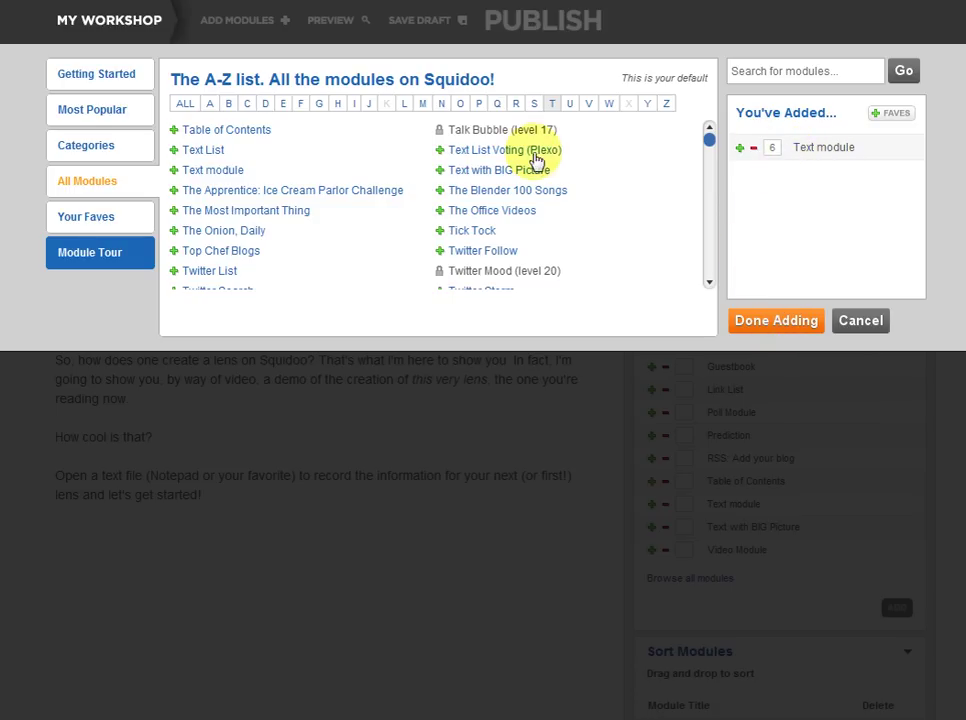
# Step: Select two Blackbox modules, one YouTube module and one Guestbook module, and add all selected modules to the lens
pyautogui.click(230, 106)
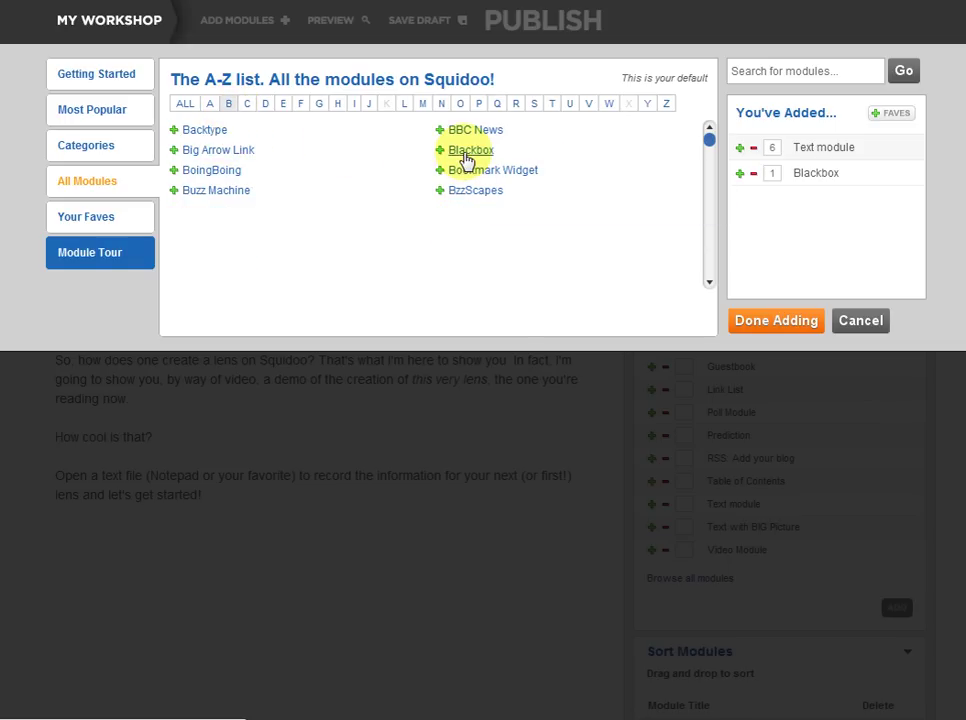
pyautogui.moveTo(464, 160)
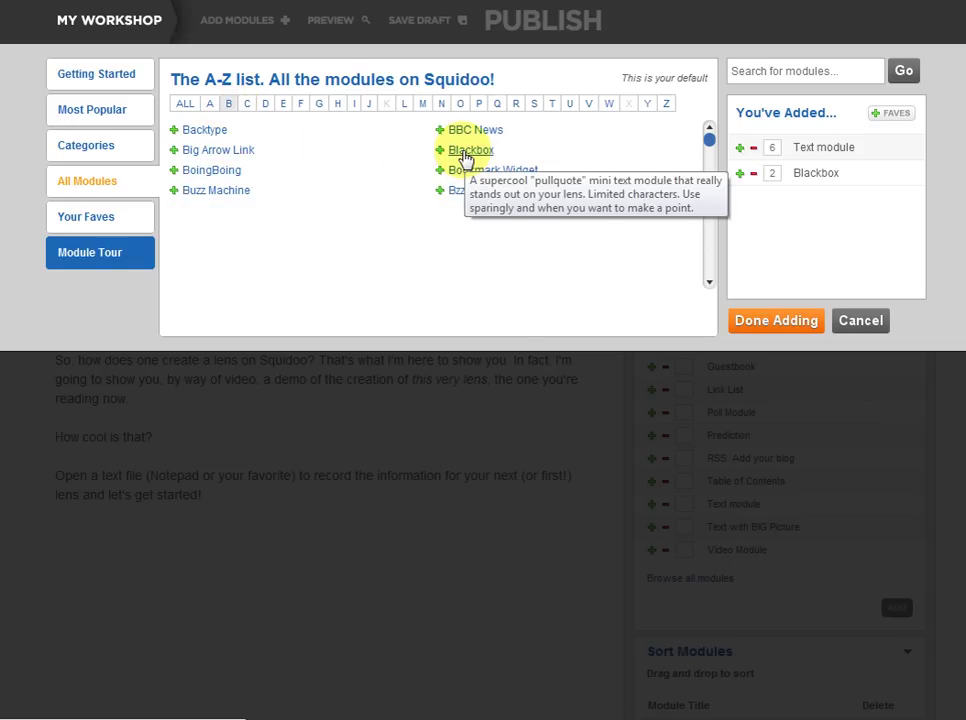
pyautogui.click(647, 108)
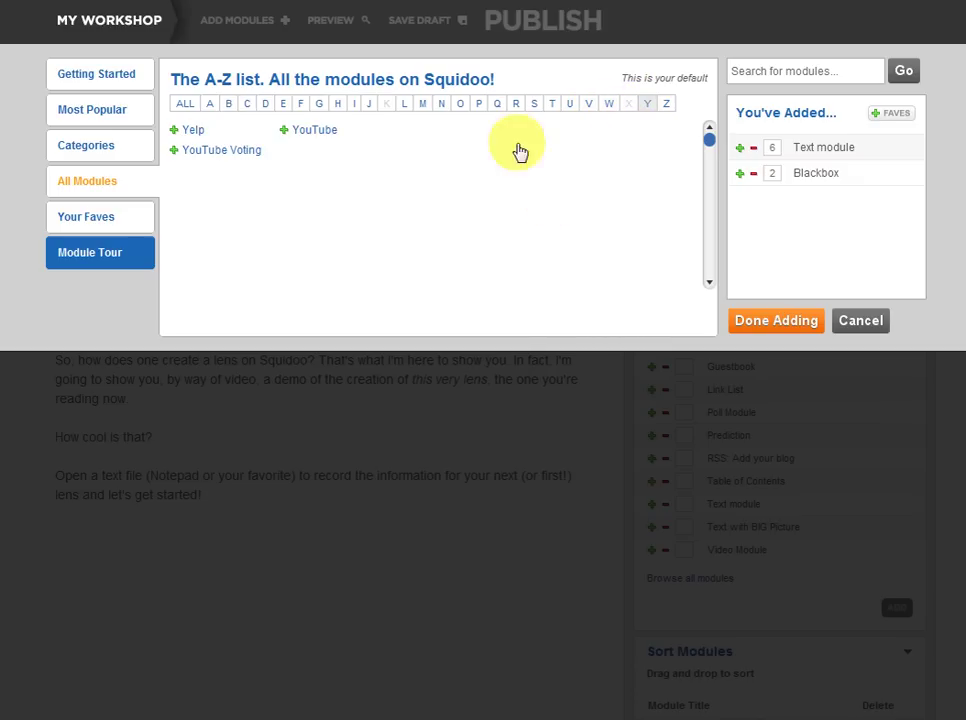
pyautogui.click(314, 140)
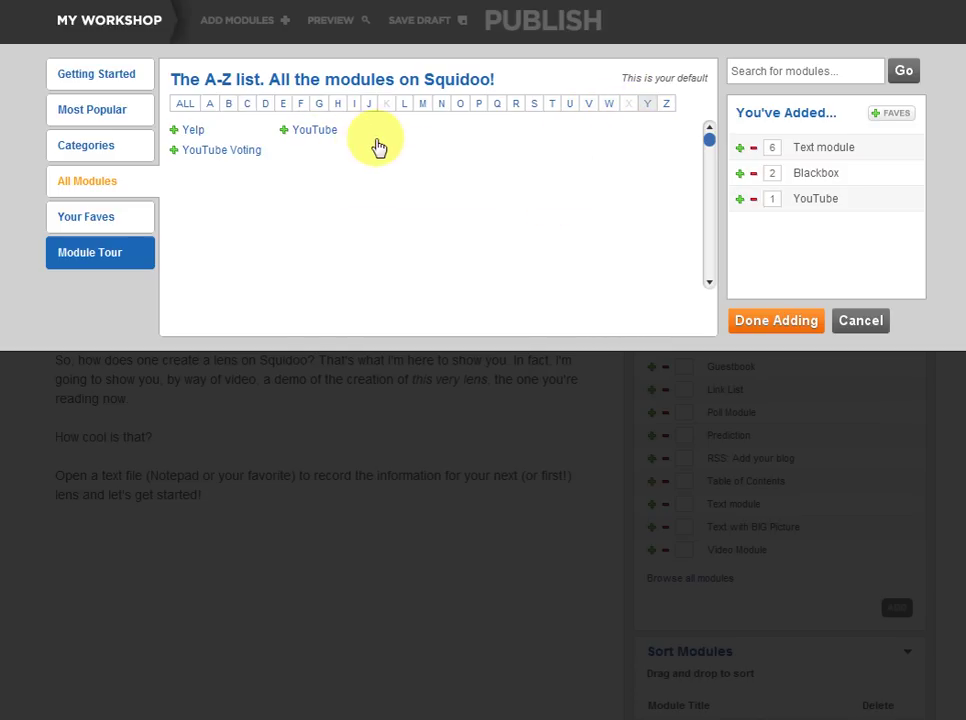
pyautogui.click(318, 108)
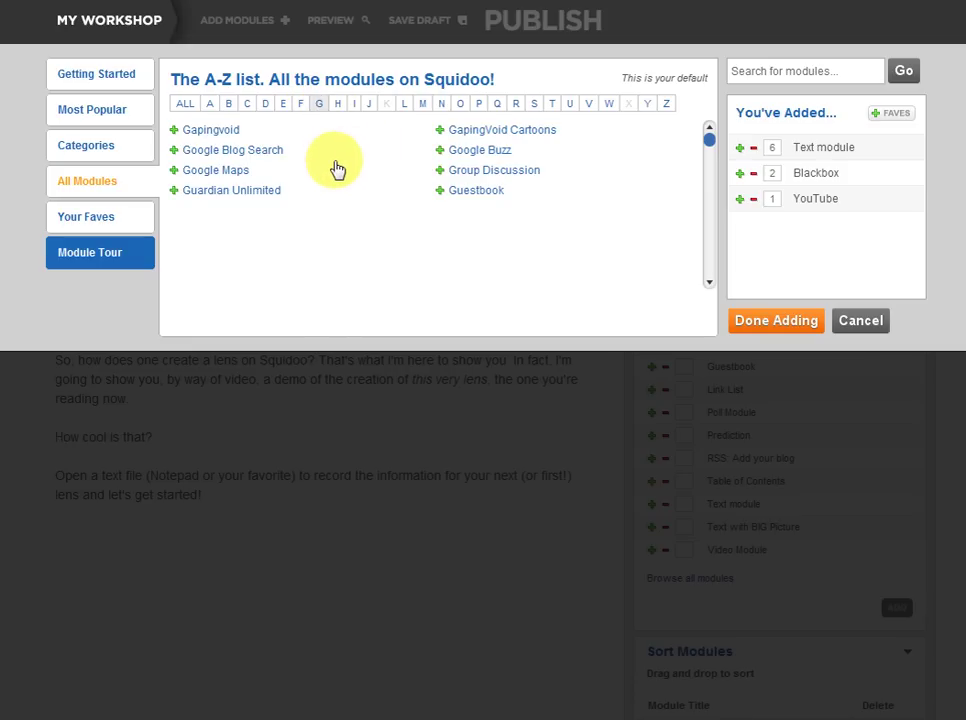
pyautogui.click(465, 192)
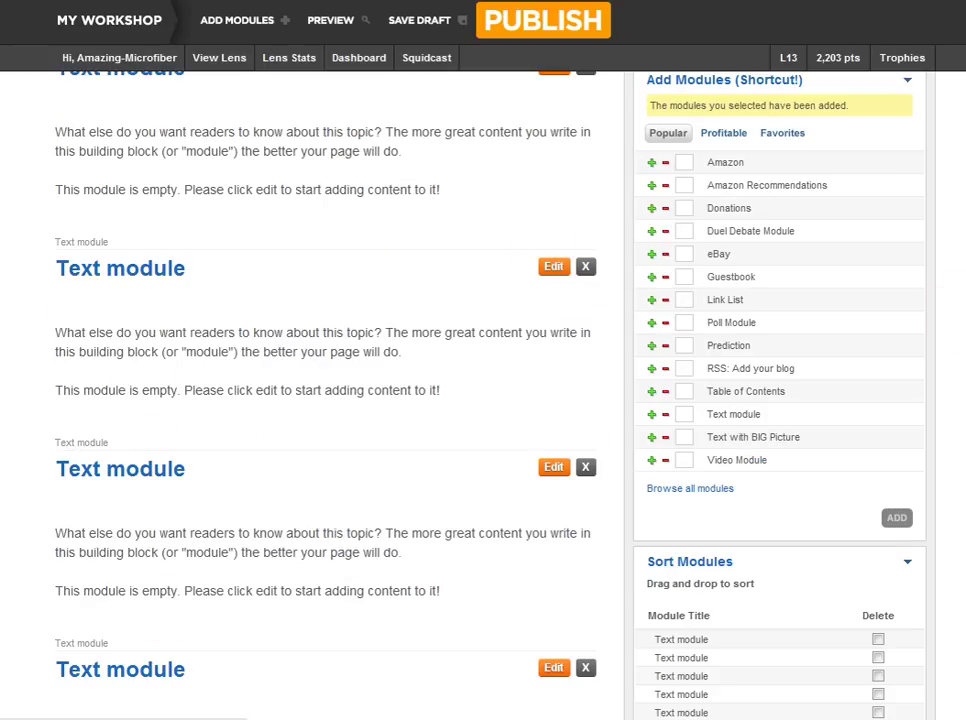
# Step: Review the newly added modules on the lens page, from the Text modules through the Guestbook
pyautogui.scroll(-10, 483, 390)
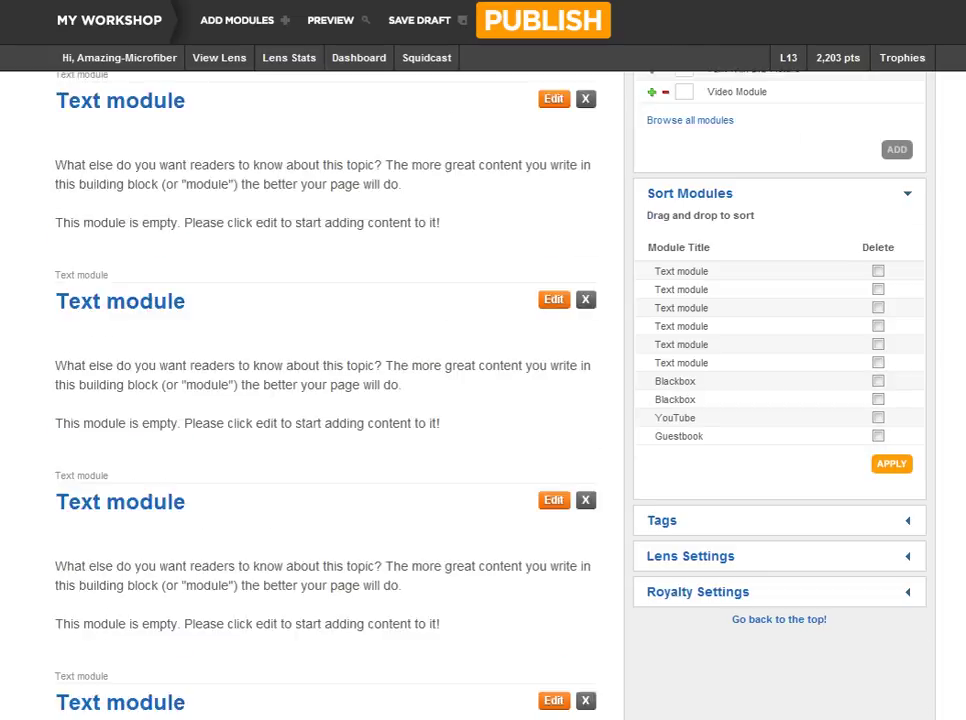
pyautogui.scroll(-5, 483, 390)
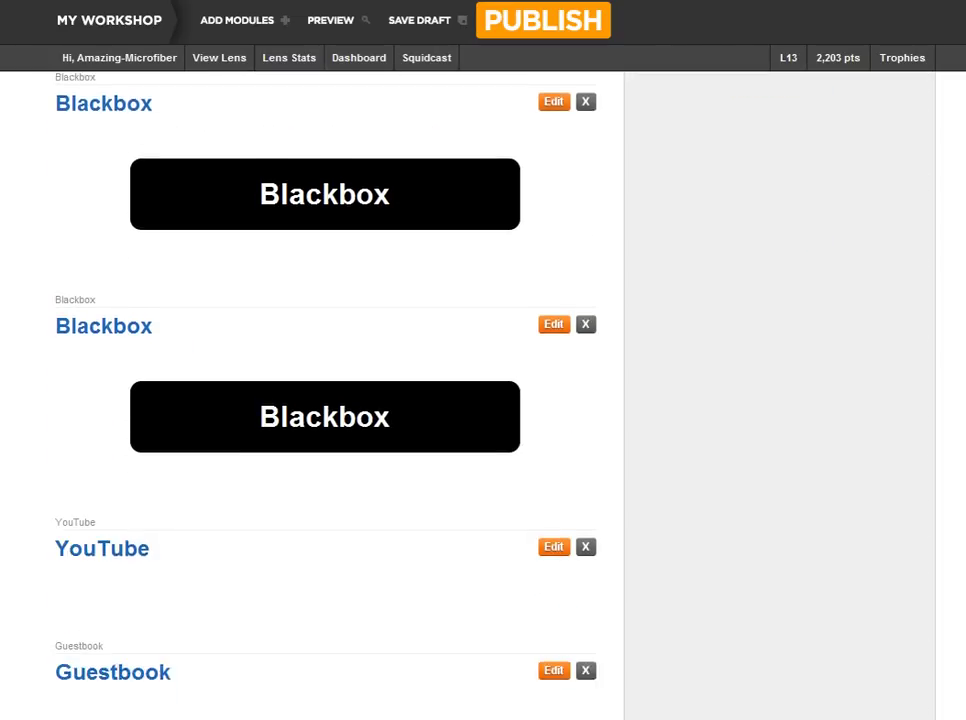
pyautogui.scroll(-5, 447, 515)
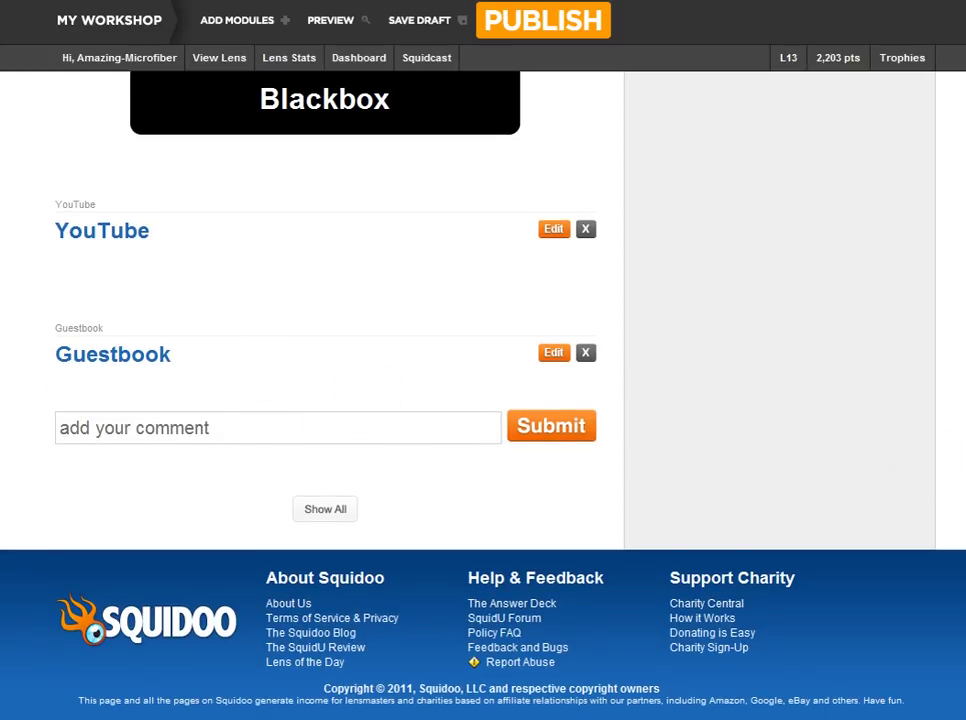
pyautogui.scroll(8, 108, 232)
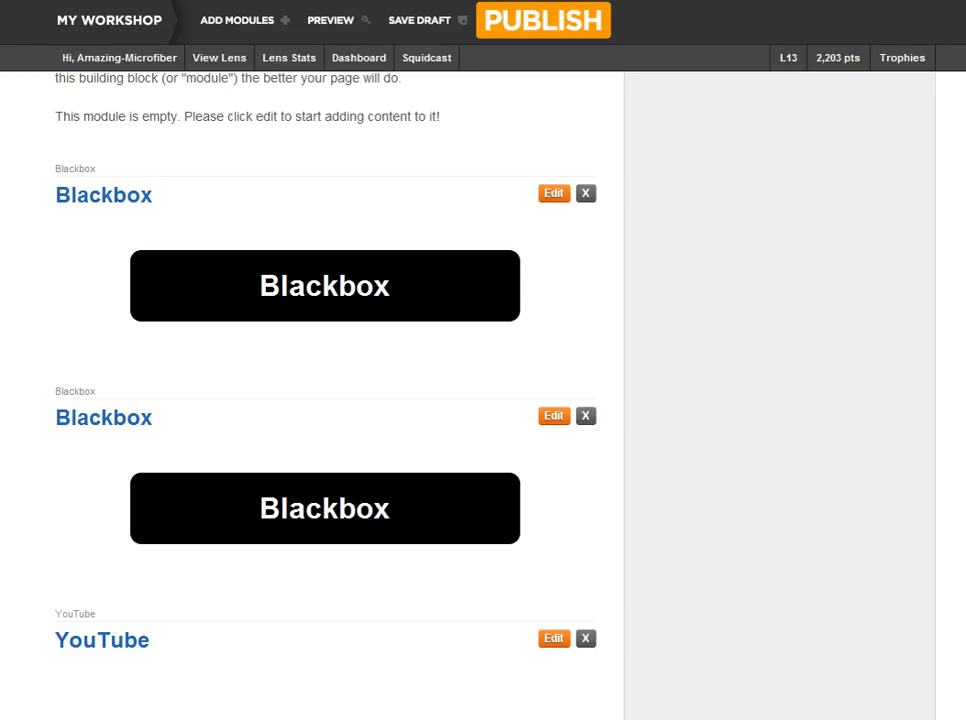
pyautogui.scroll(6, 108, 232)
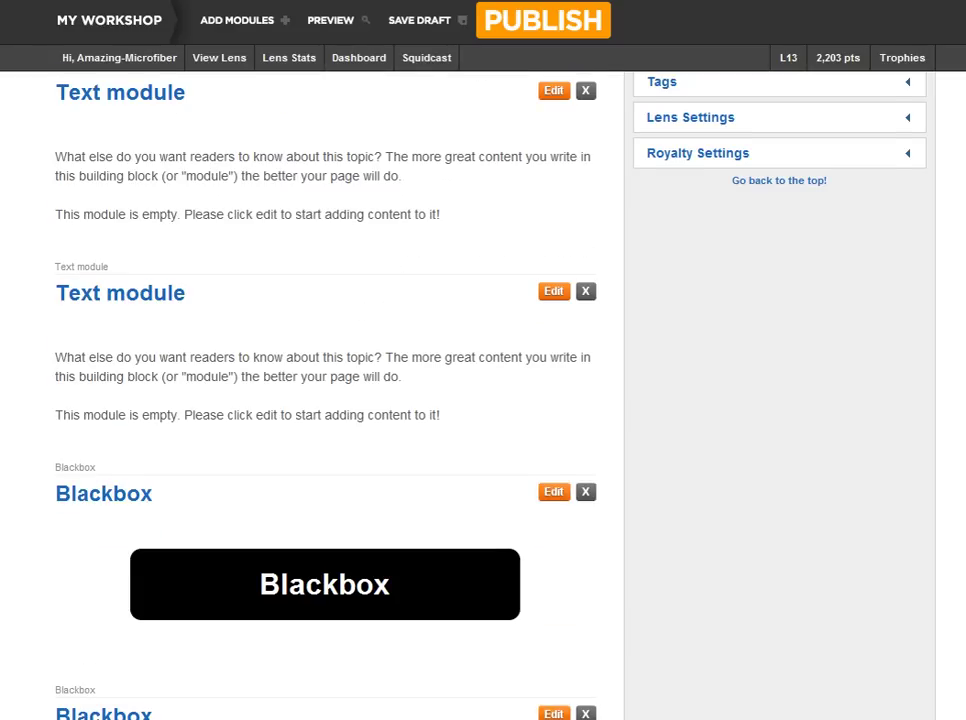
pyautogui.scroll(-12, 210, 520)
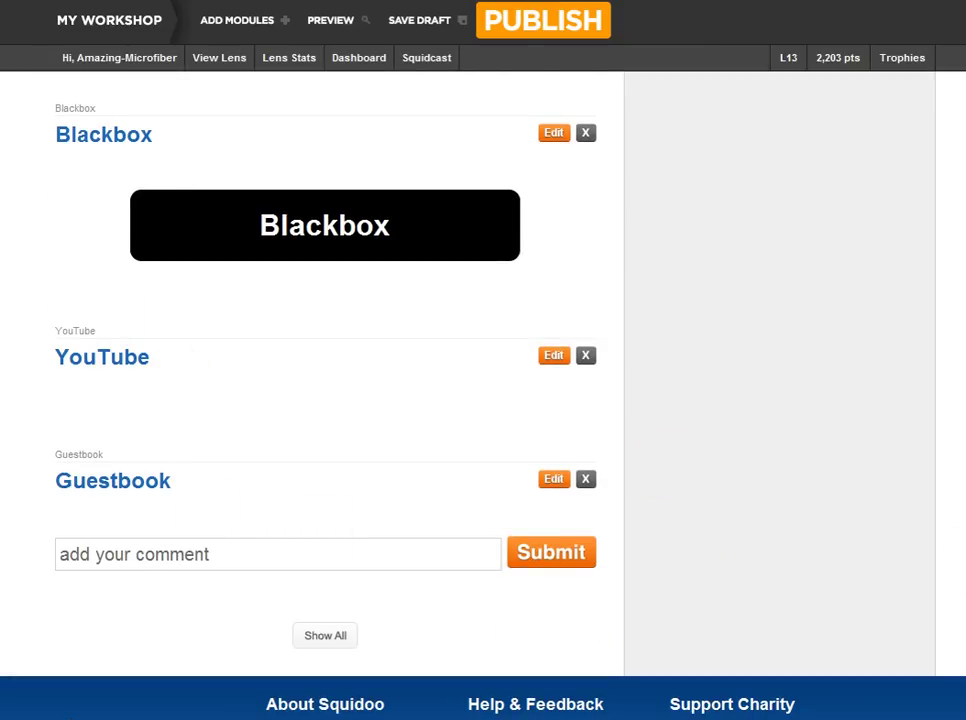
# Step: Reorder the modules so YouTube comes first and the two Blackbox modules sit third and sixth, and apply the new order
pyautogui.scroll(15, 310, 400)
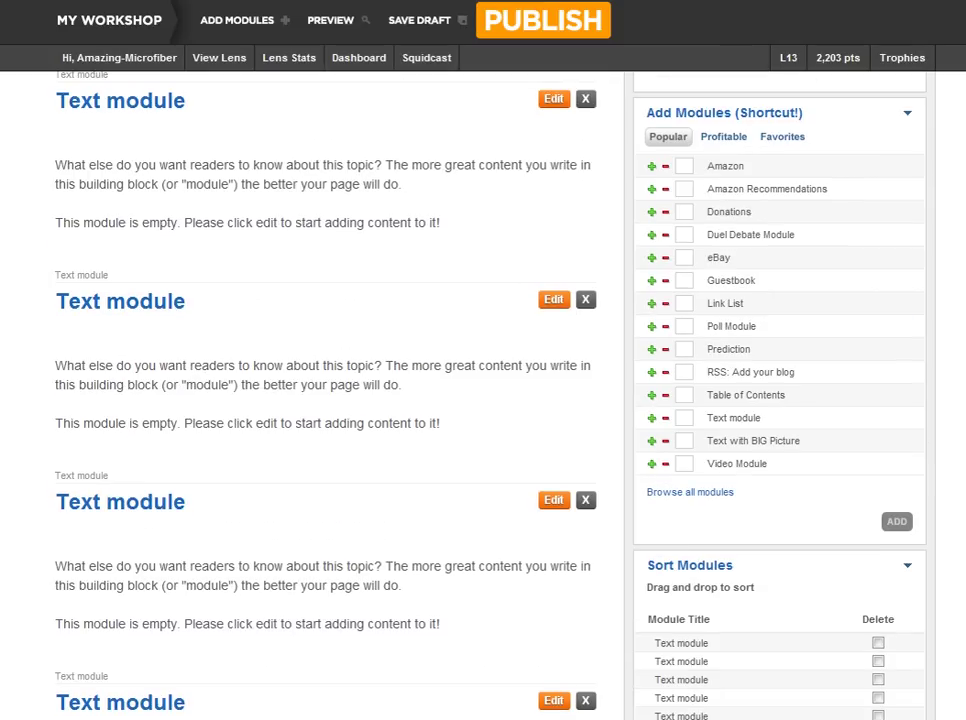
pyautogui.scroll(-9, 483, 400)
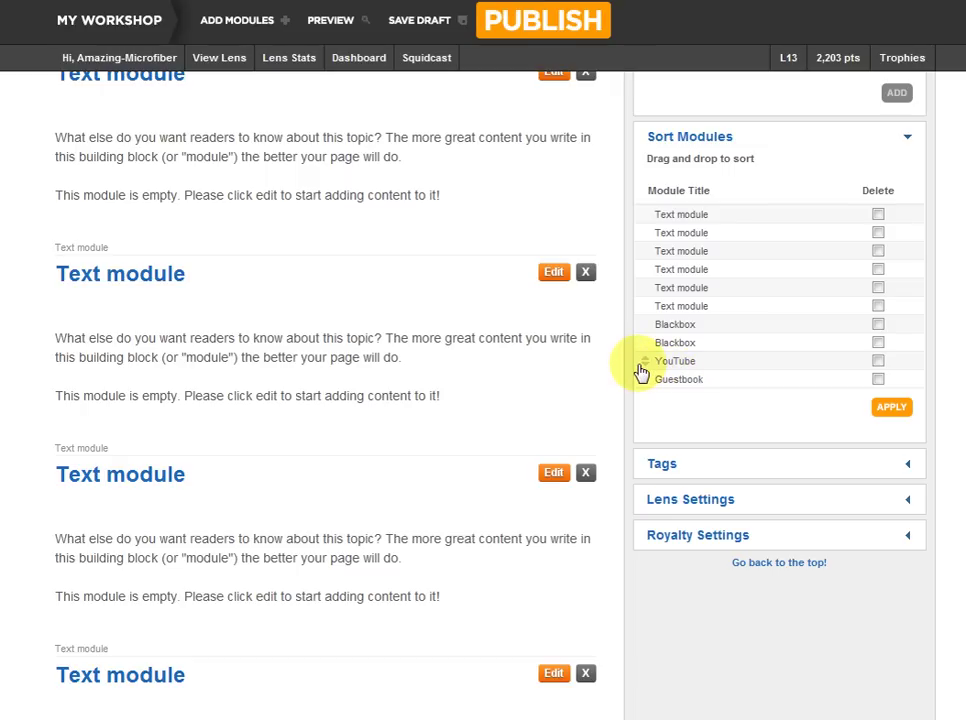
pyautogui.moveTo(643, 370); pyautogui.dragTo(638, 226)
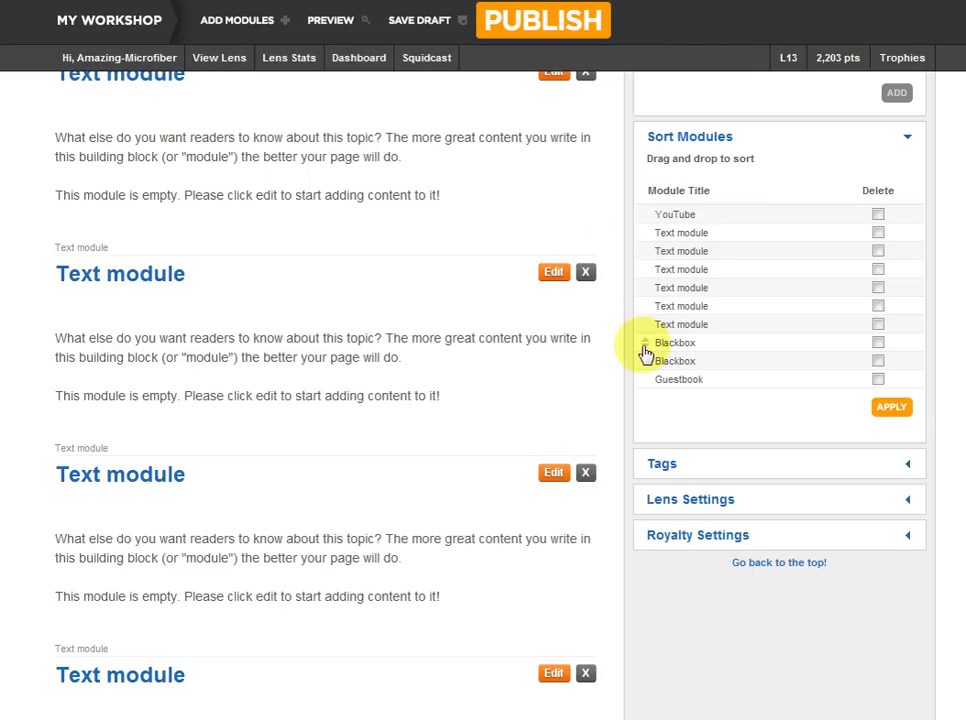
pyautogui.moveTo(646, 352); pyautogui.dragTo(638, 263)
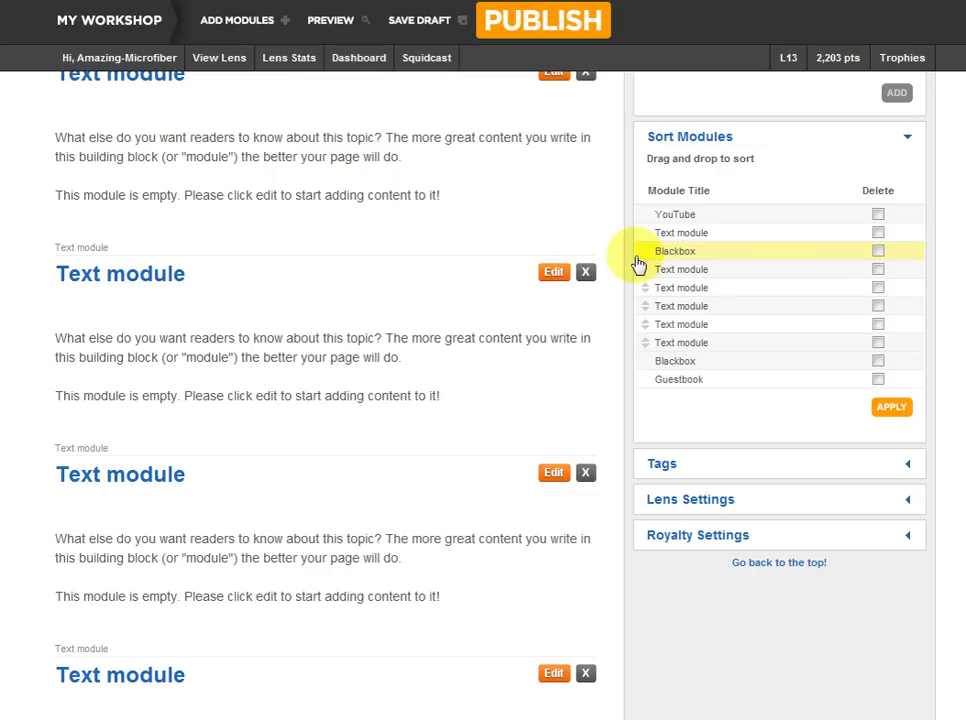
pyautogui.moveTo(645, 365); pyautogui.dragTo(637, 309)
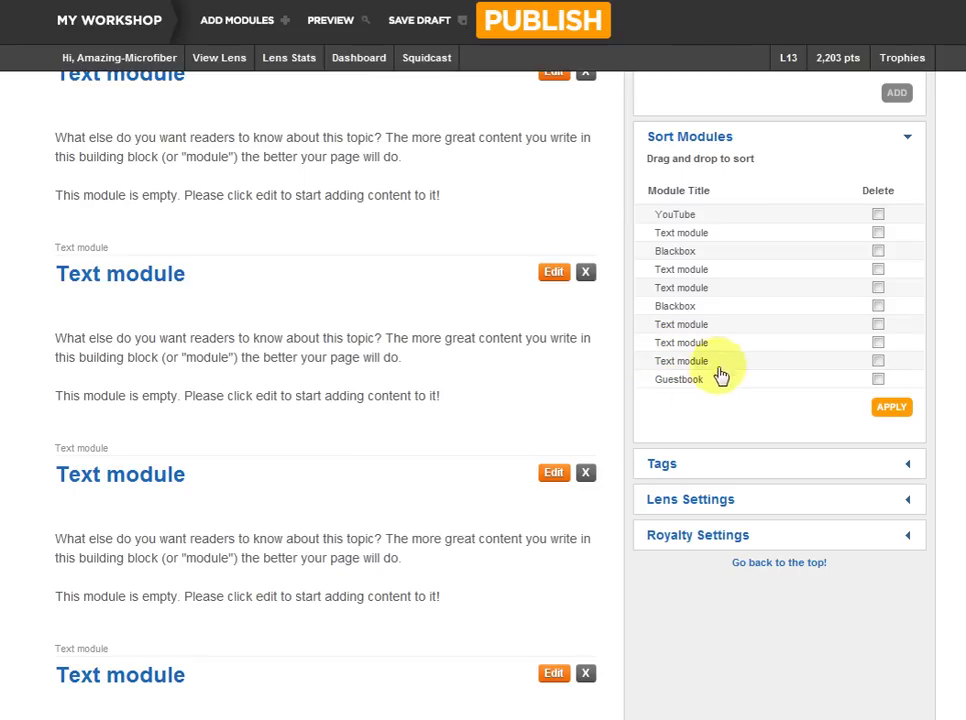
pyautogui.click(889, 408)
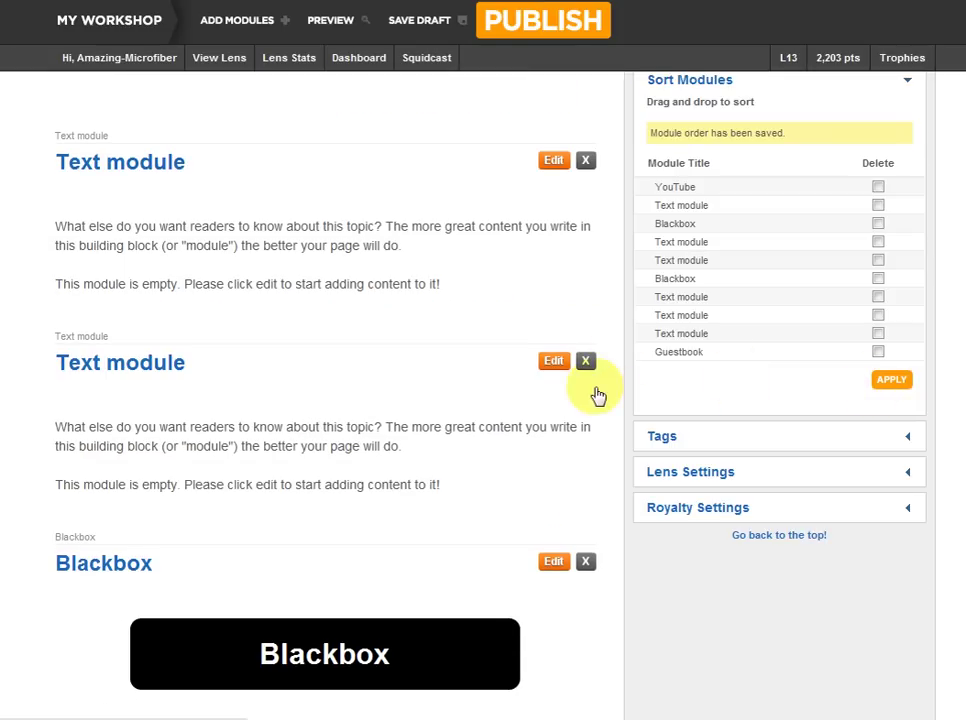
# Step: Open the first Text module for editing and title it "First Step: Choose Your Subject, Title, and URL", copied from the Notepad notes
pyautogui.scroll(15, 483, 400)
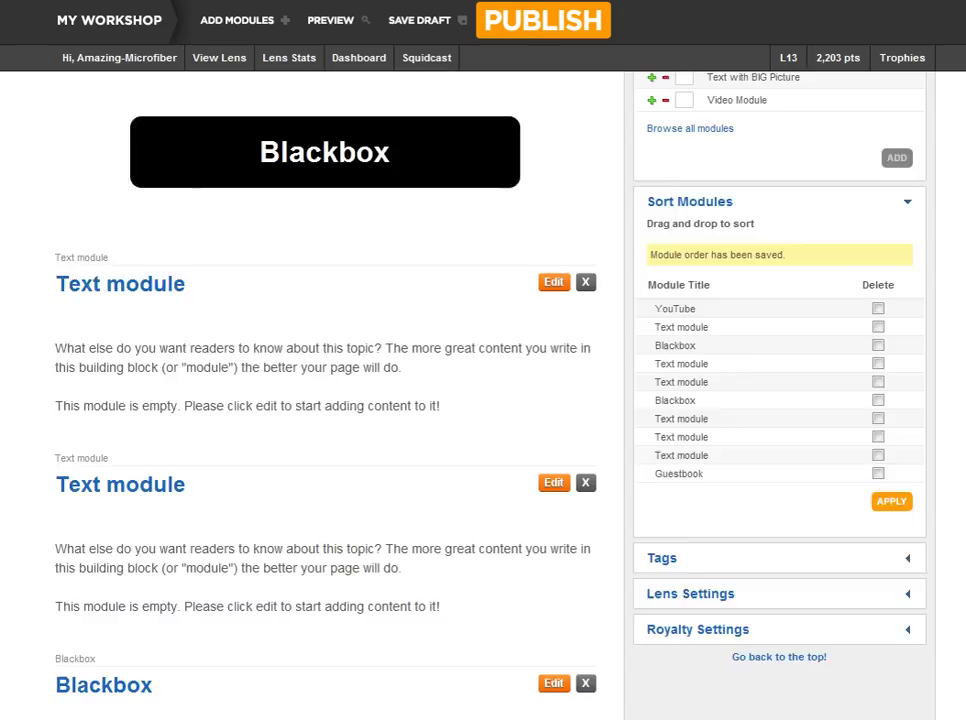
pyautogui.scroll(-5, 483, 400)
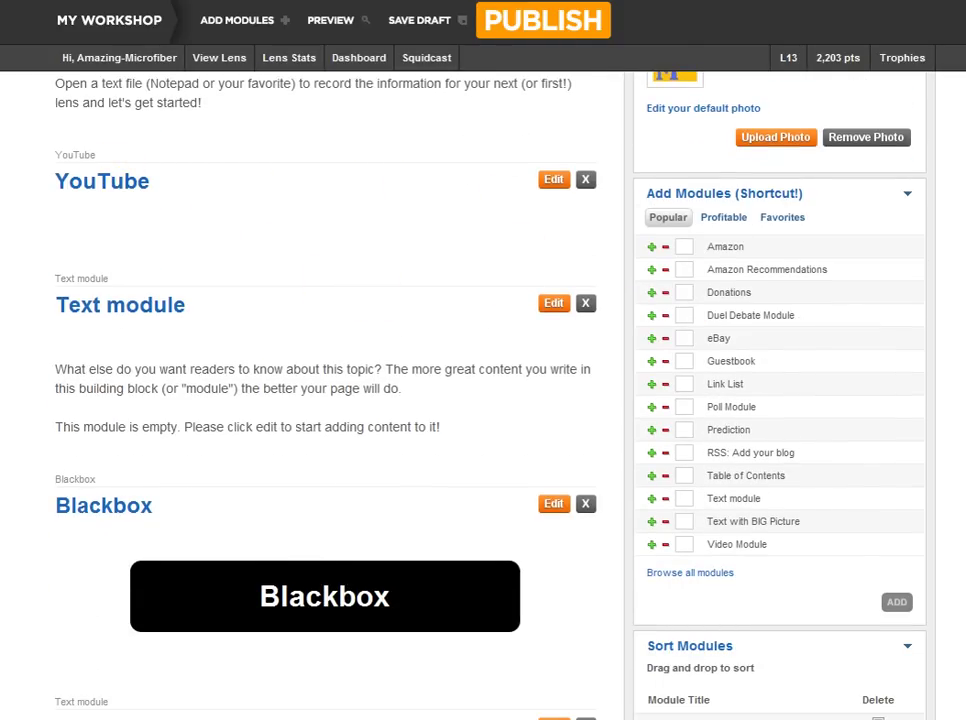
pyautogui.scroll(-2, 483, 400)
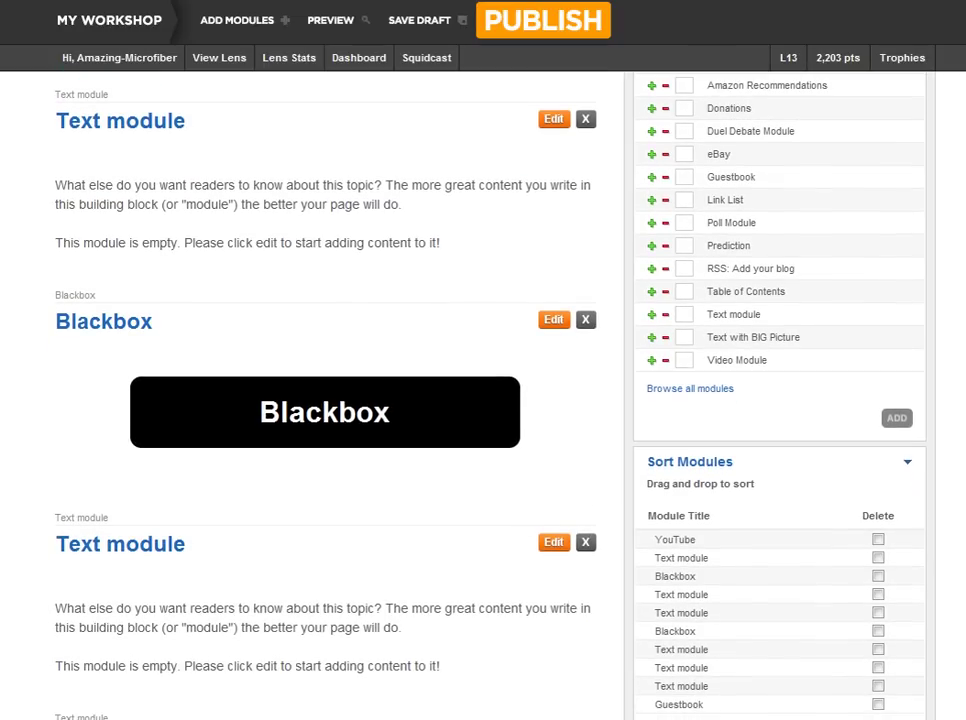
pyautogui.click(553, 122)
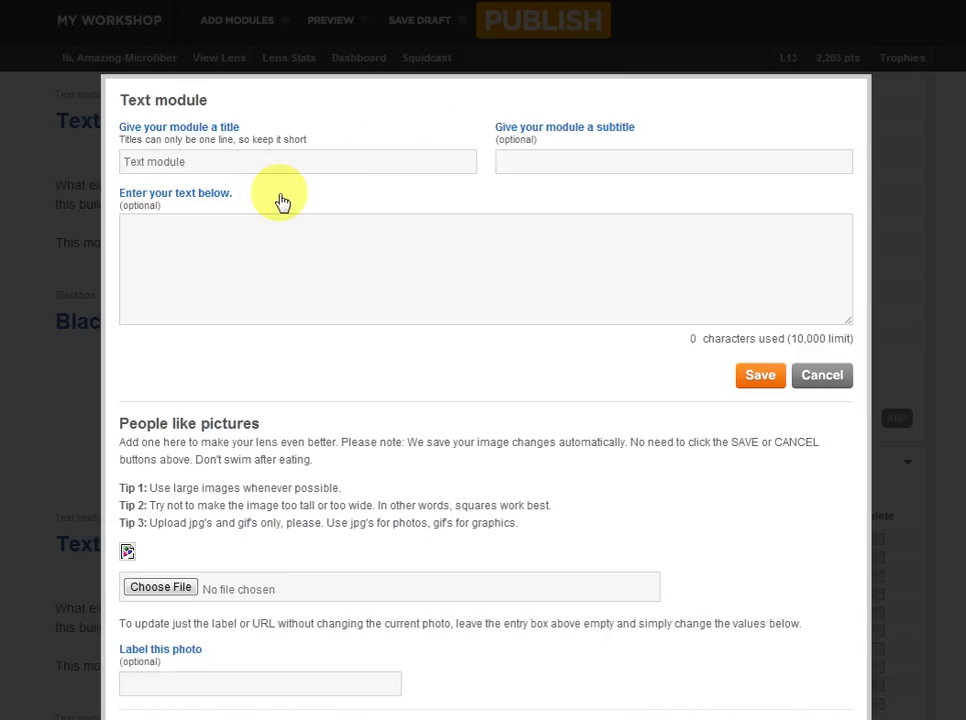
pyautogui.hotkey('alt', 'Tab')
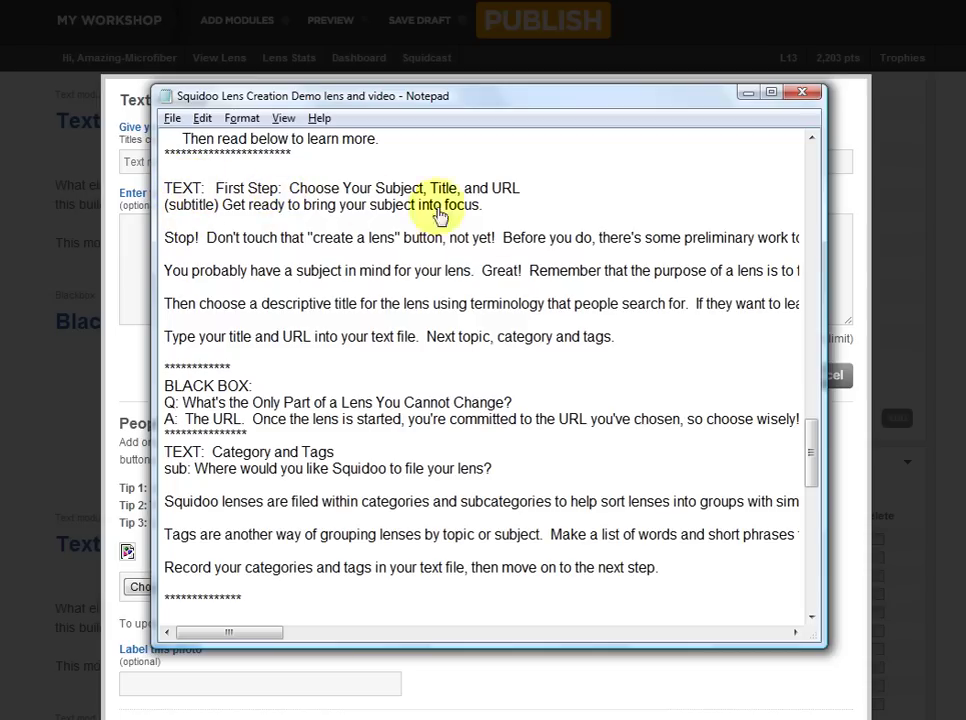
pyautogui.moveTo(812, 452)
pyautogui.mouseDown()
pyautogui.moveTo(802, 425)
pyautogui.moveTo(795, 456)
pyautogui.mouseUp()
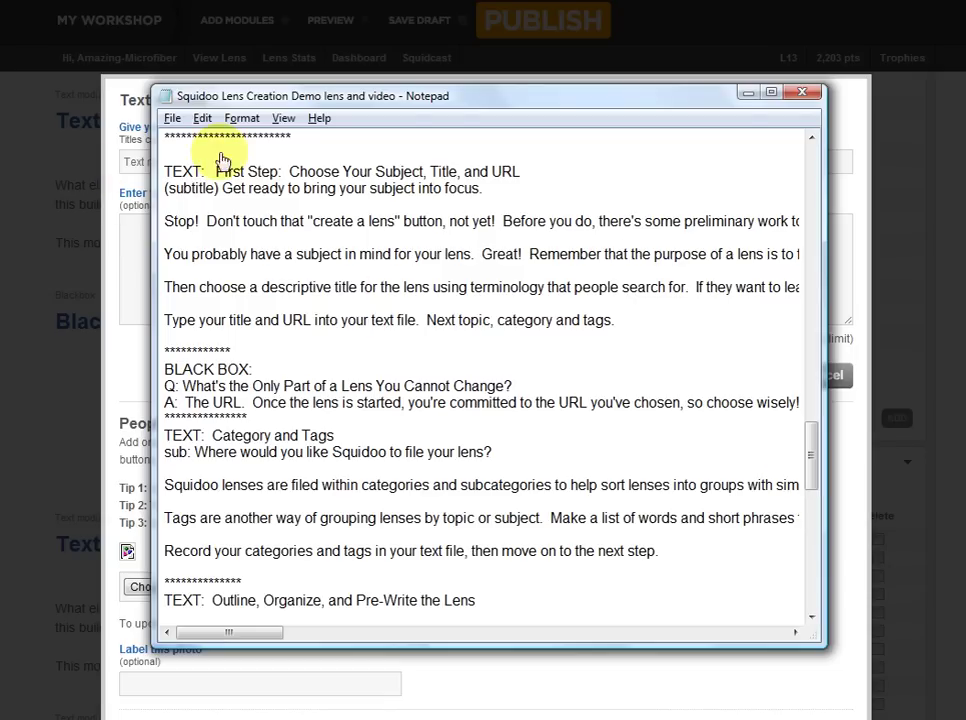
pyautogui.moveTo(212, 176); pyautogui.dragTo(522, 183)
pyautogui.hotkey('ctrl', 'c')
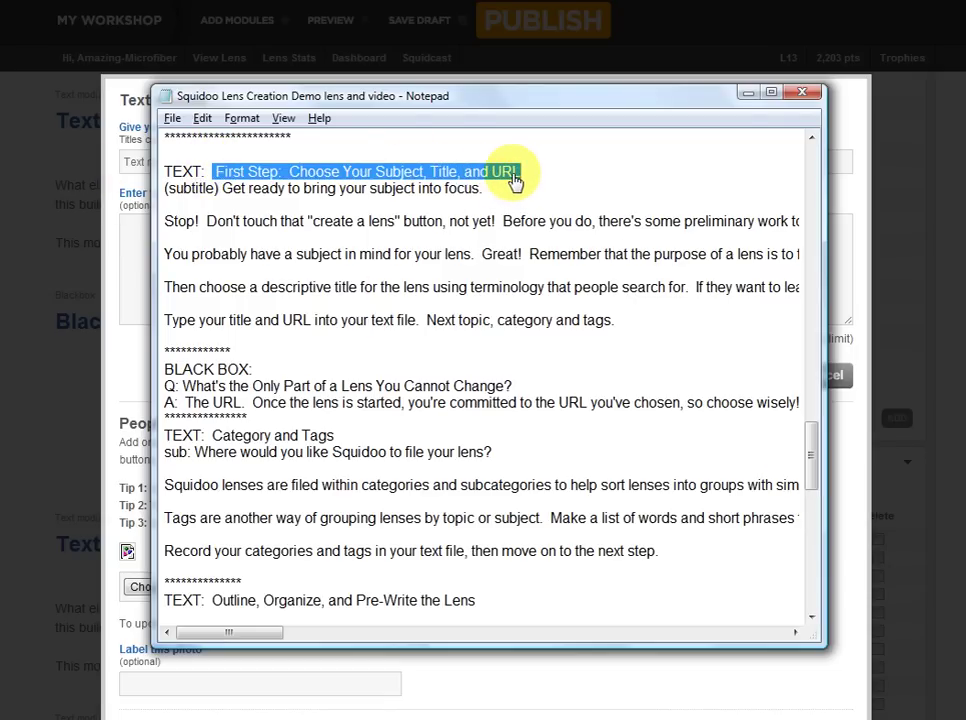
pyautogui.hotkey('alt', 'Tab')
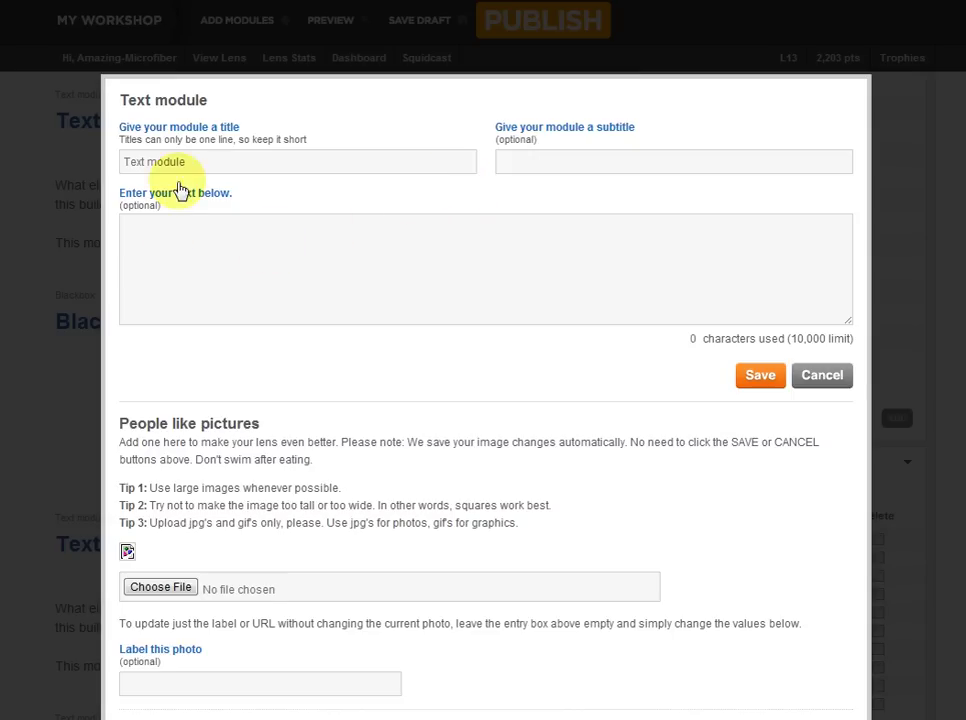
pyautogui.tripleClick(127, 165)
pyautogui.hotkey('ctrl', 'v')
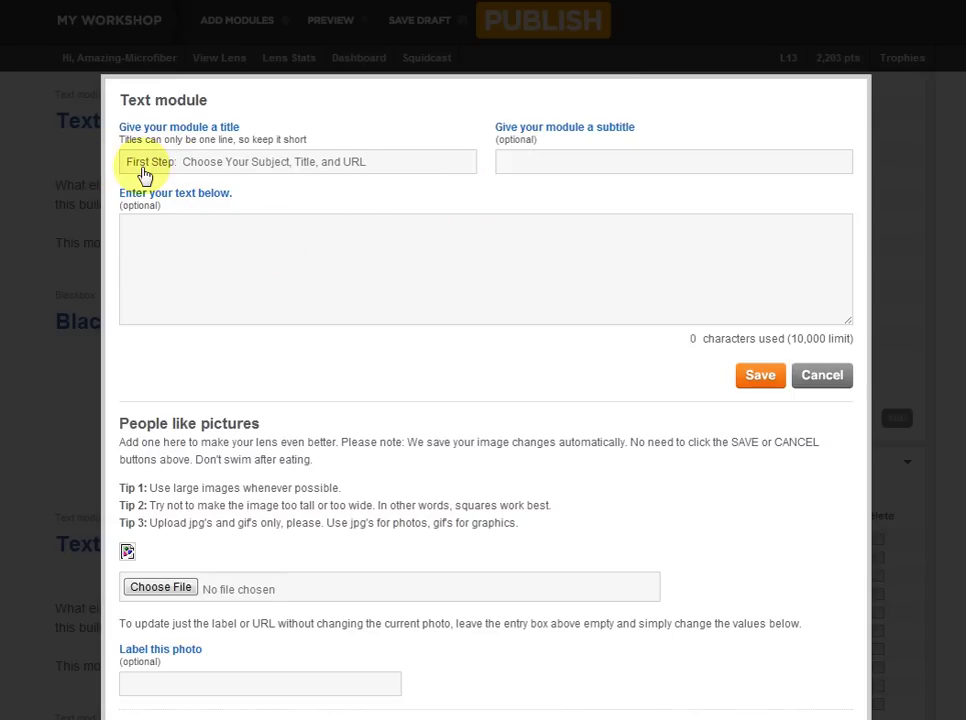
# Step: Copy "Get ready to bring your subject into focus." from the Notepad notes into the Text module's subtitle
pyautogui.hotkey('alt', 'Tab')
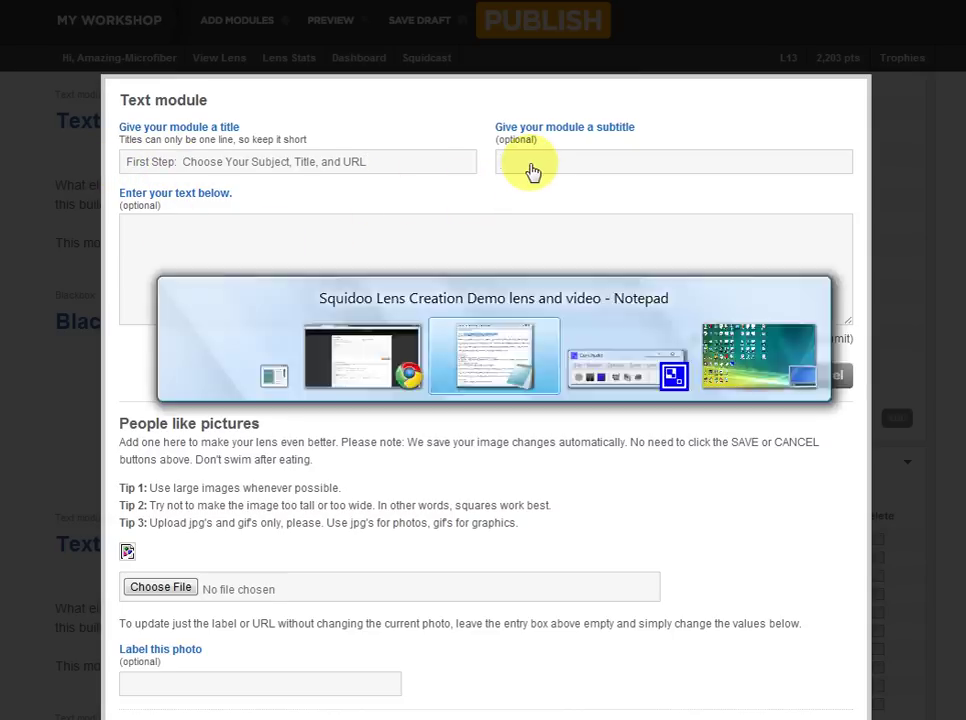
pyautogui.click(224, 194)
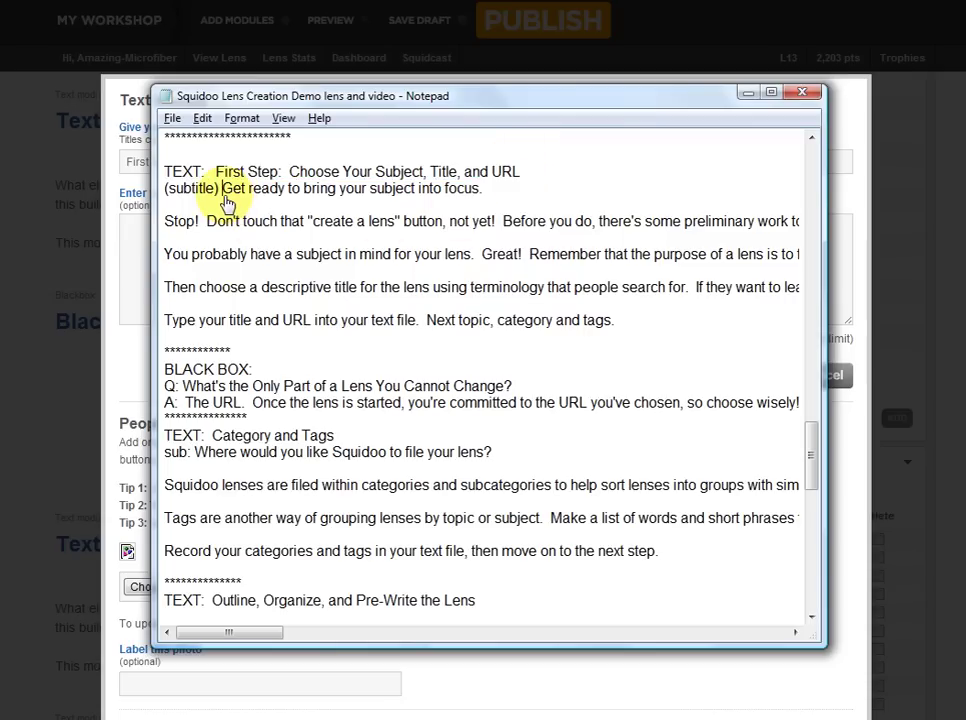
pyautogui.moveTo(225, 196); pyautogui.dragTo(365, 210)
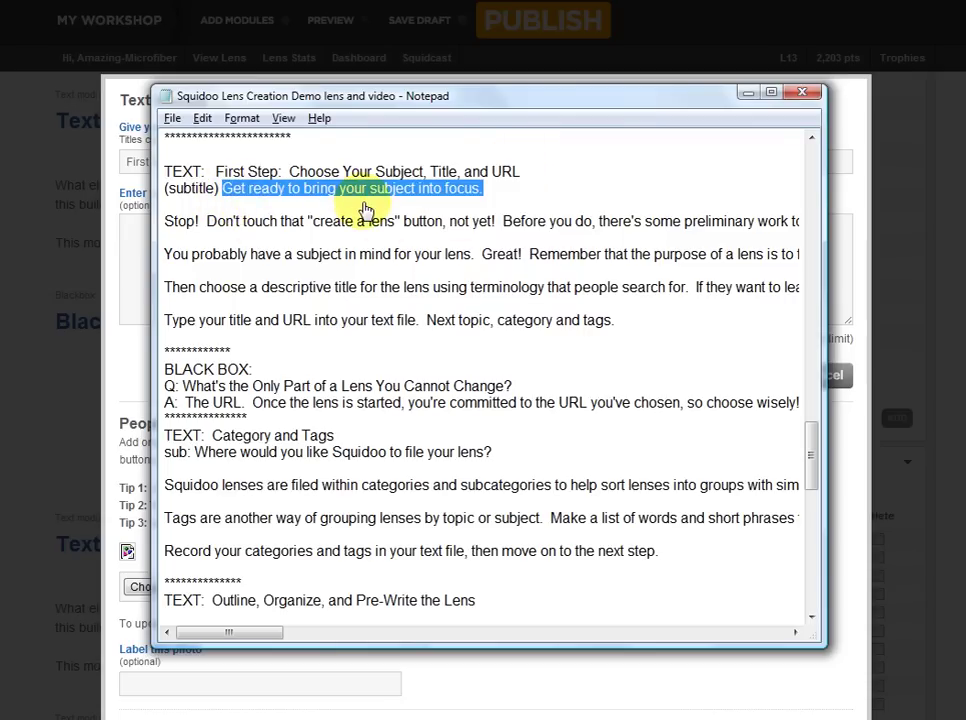
pyautogui.hotkey('alt', 'Tab')
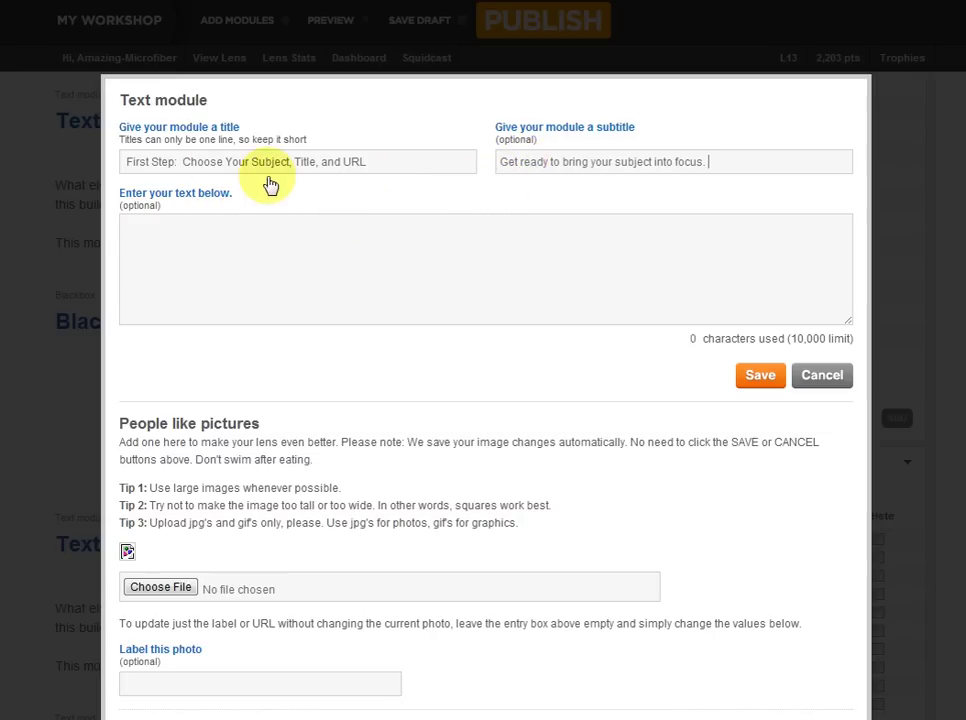
# Step: Copy the First Step paragraphs, from "Stop!" through "Next topic, category and tags.", from the Notepad notes into the Text module's body
pyautogui.click(166, 246)
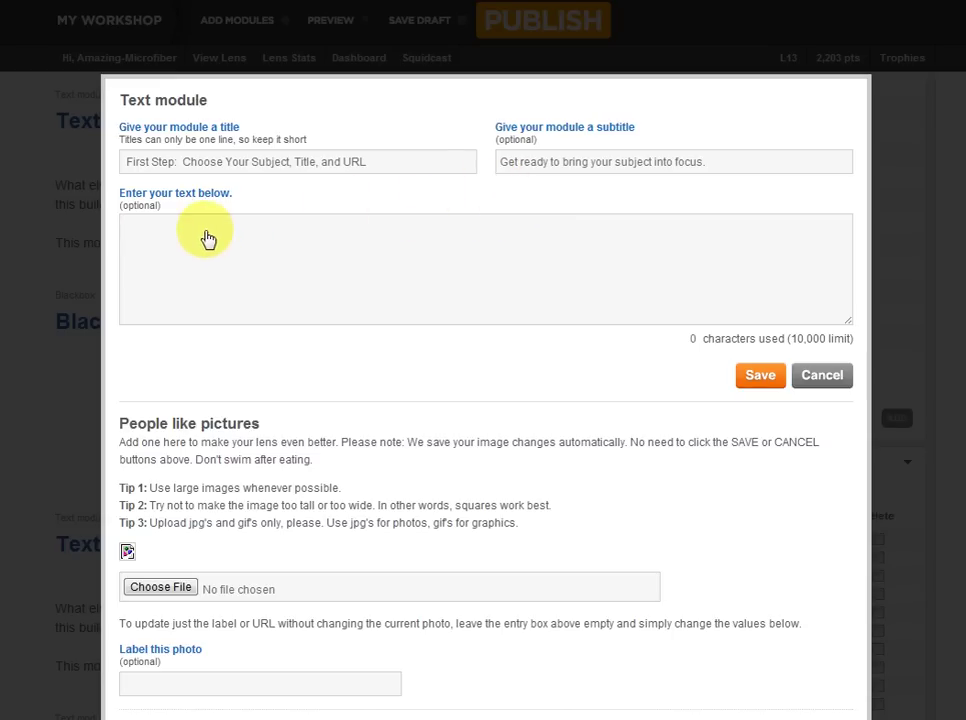
pyautogui.hotkey('alt', 'Tab')
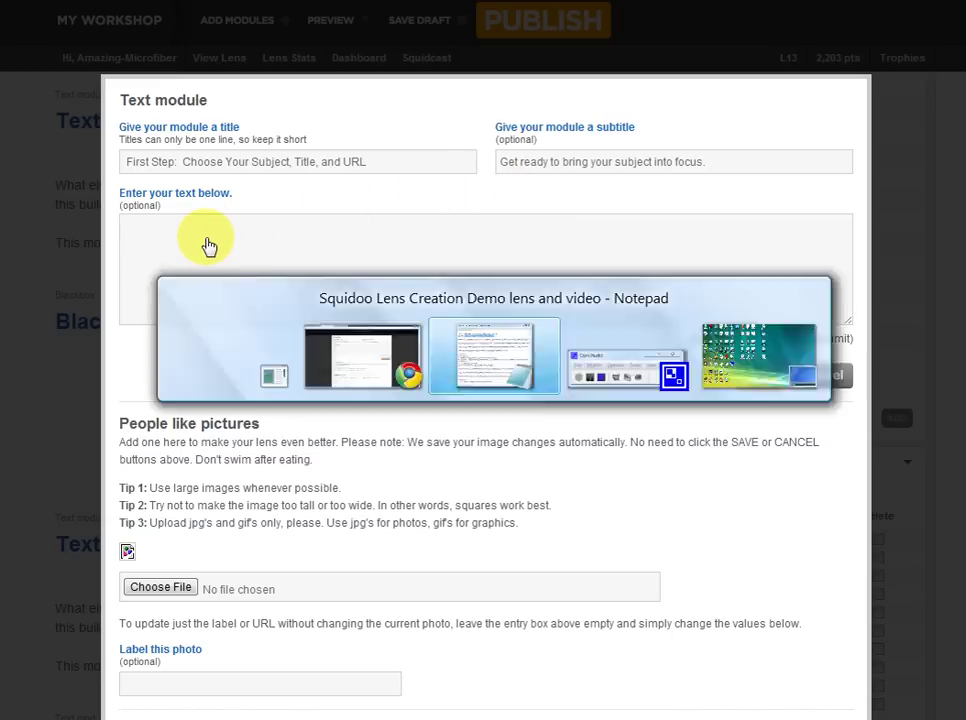
pyautogui.click(168, 232)
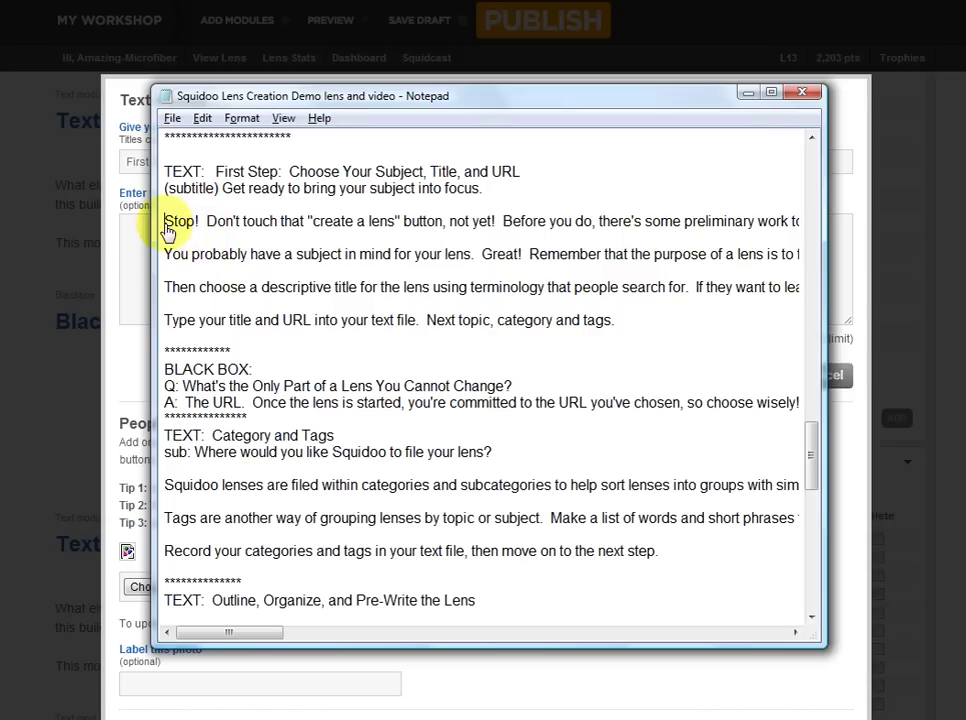
pyautogui.hotkey('shift', 'Down')
pyautogui.hotkey('shift', 'Down')
pyautogui.hotkey('shift', 'Down')
pyautogui.hotkey('shift', 'Down')
pyautogui.hotkey('shift', 'Down')
pyautogui.hotkey('shift', 'Down')
pyautogui.hotkey('shift', 'Down')
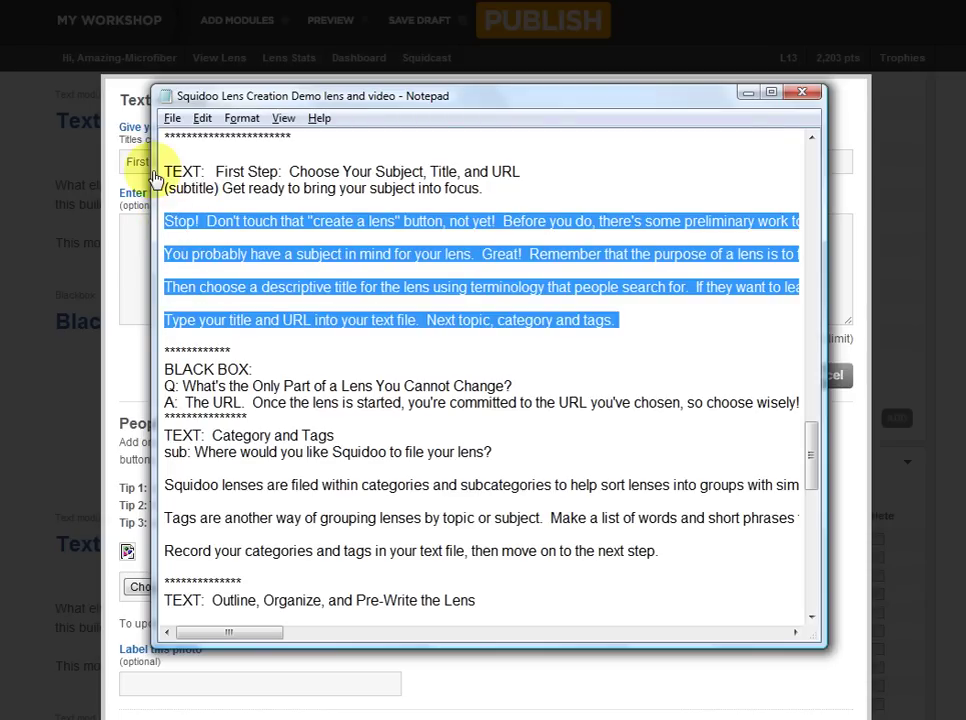
pyautogui.click(18, 178)
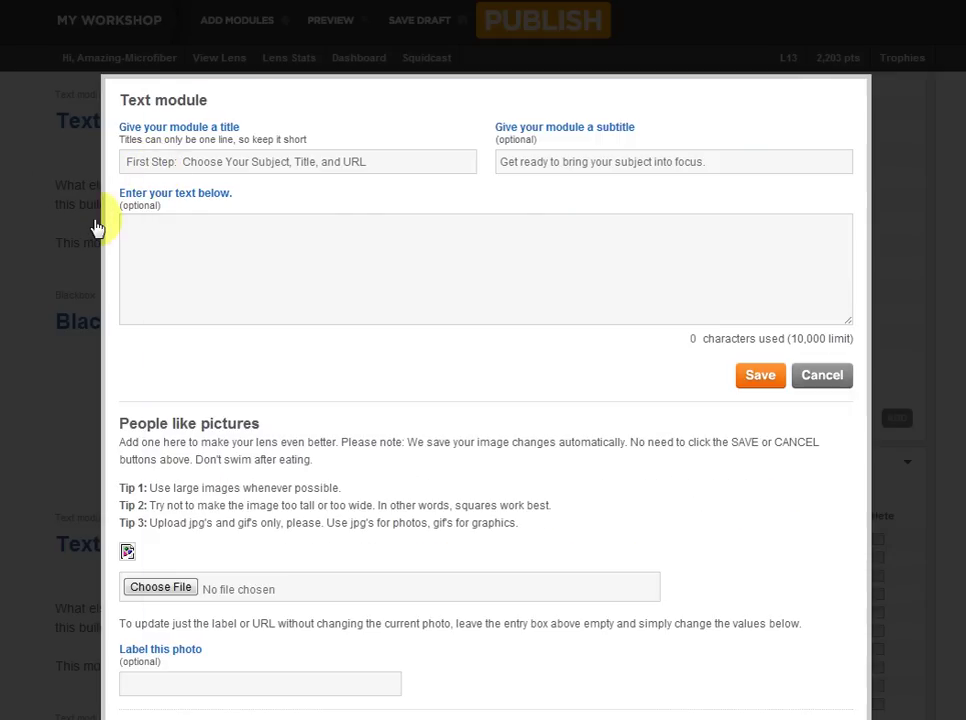
pyautogui.hotkey('ctrl', 'v')
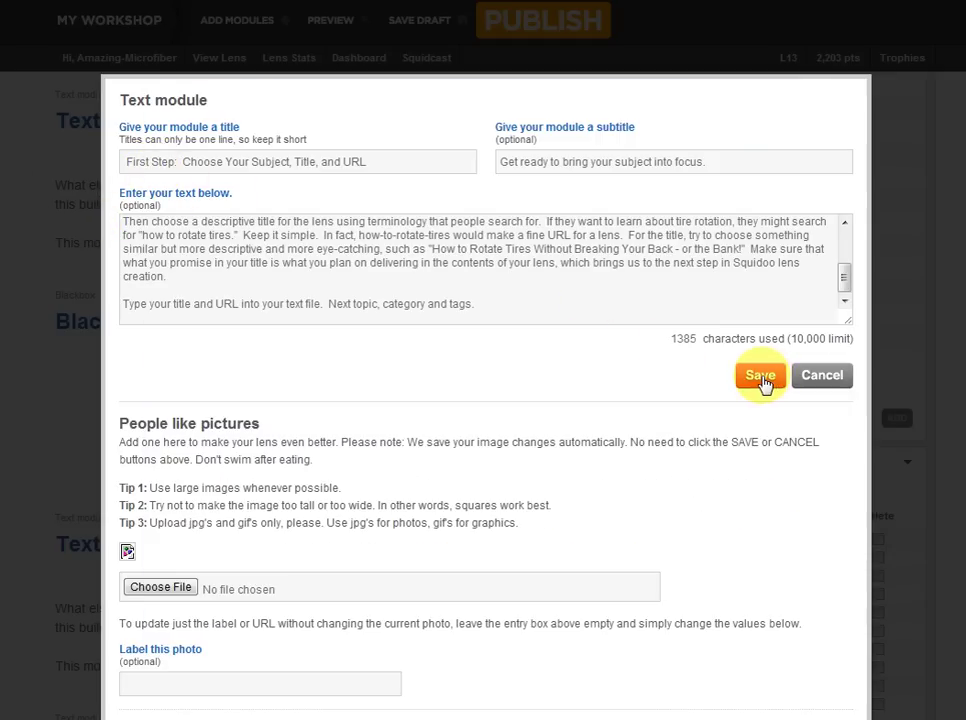
# Step: Look over the Text module's photo options without adding a picture, and save the module
pyautogui.scroll(-3, 580, 435)
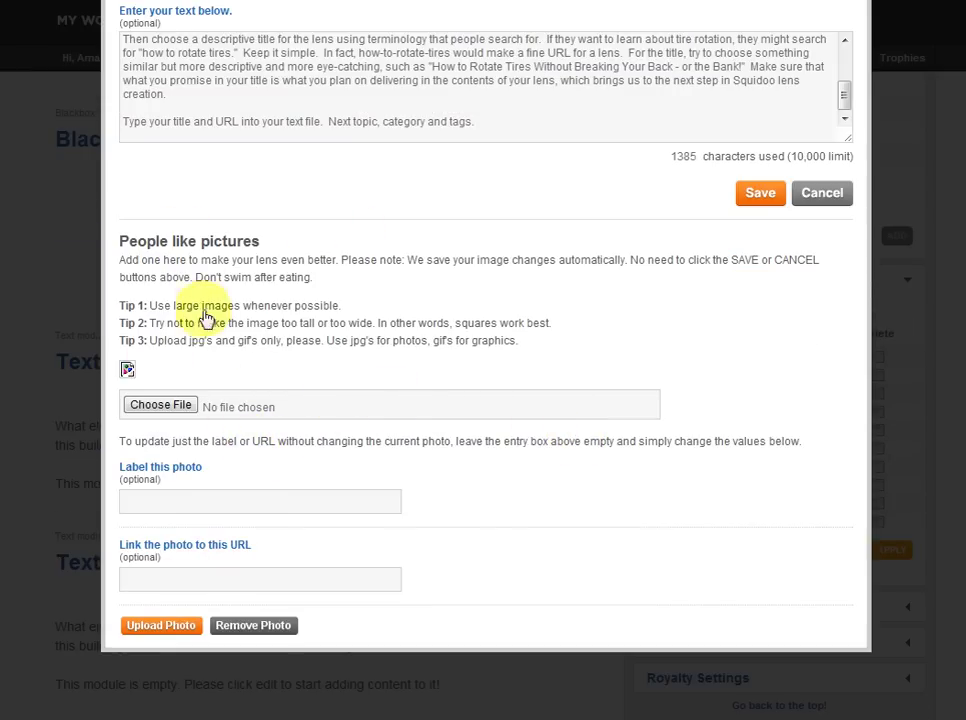
pyautogui.scroll(-1, 385, 390)
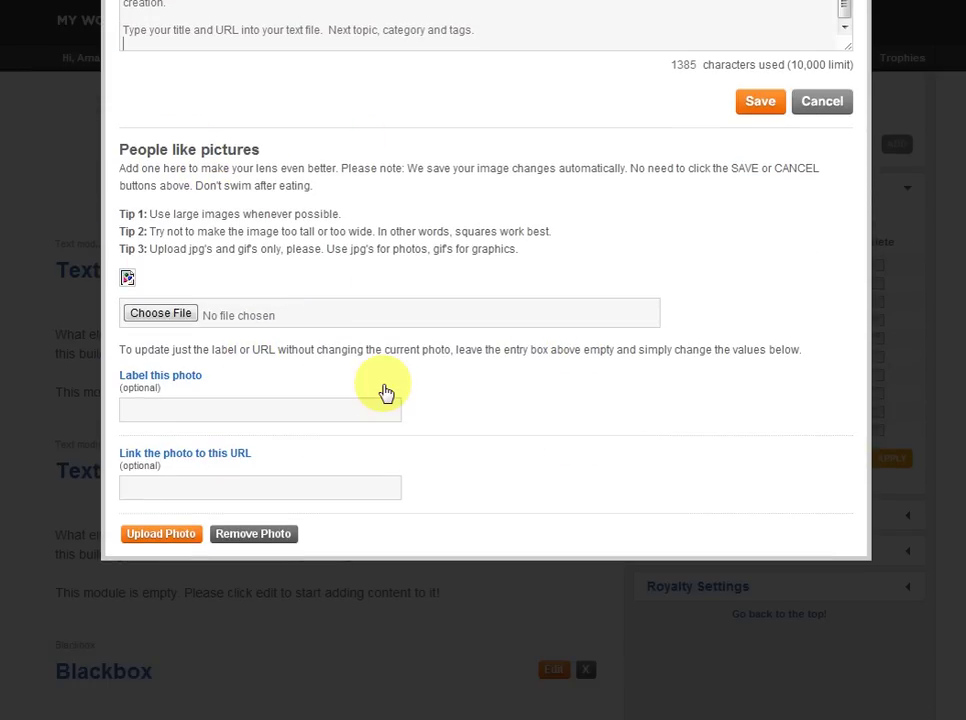
pyautogui.scroll(-1, 458, 373)
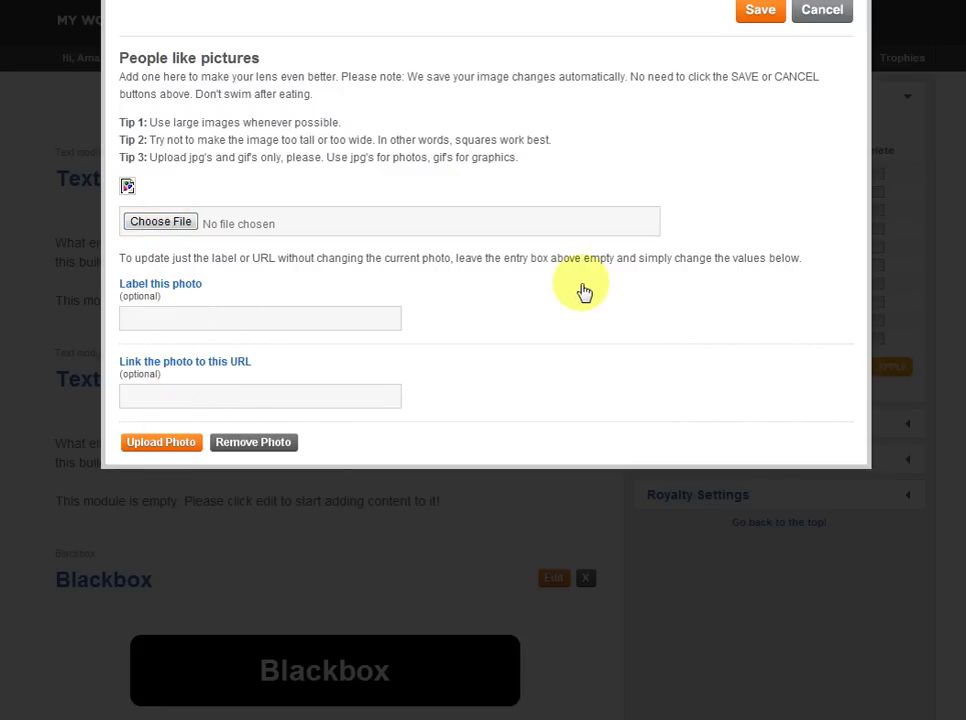
pyautogui.scroll(3, 580, 285)
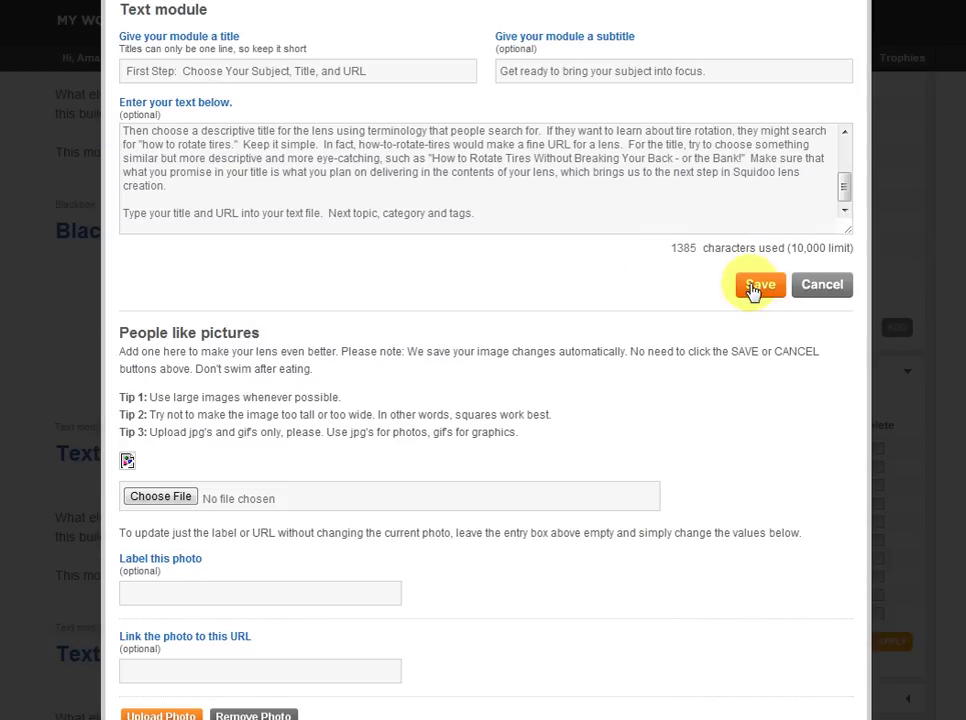
pyautogui.click(757, 286)
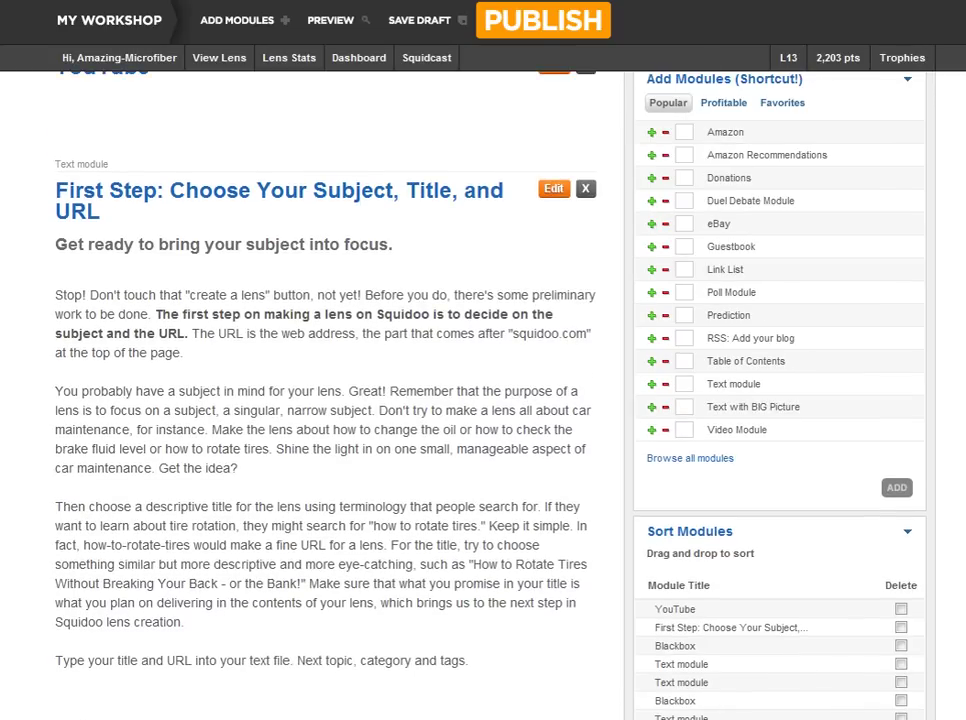
# Step: Open the first Blackbox module for editing and title it "Q: What's the Only Part of a Lens You Cannot Change?", copied from the Notepad notes
pyautogui.scroll(-4, 370, 400)
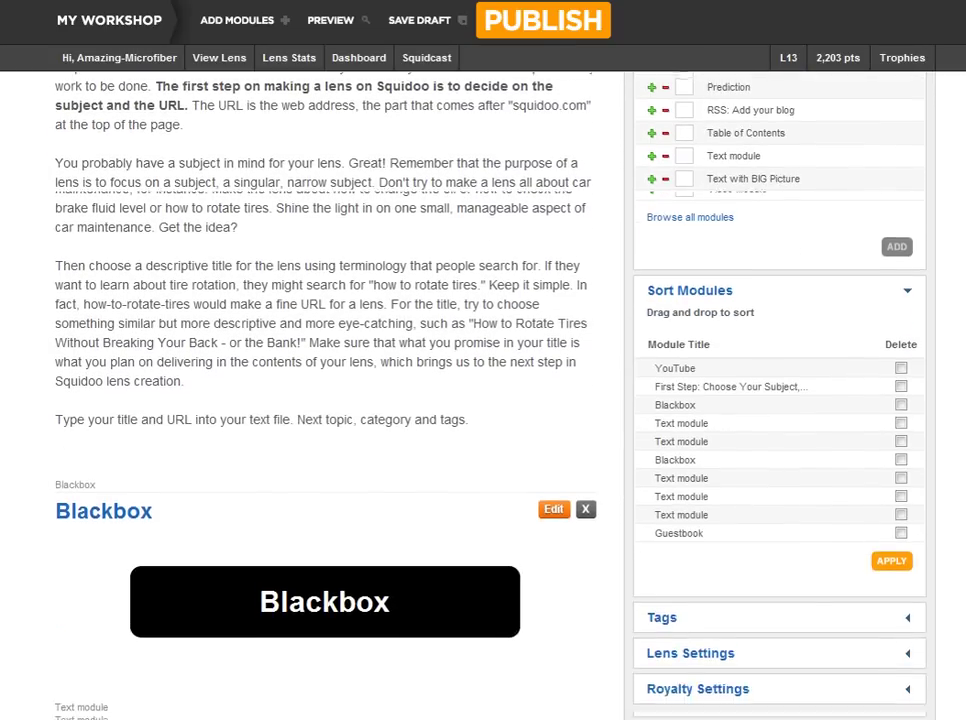
pyautogui.scroll(-2, 370, 400)
pyautogui.hotkey('alt', 'Tab')
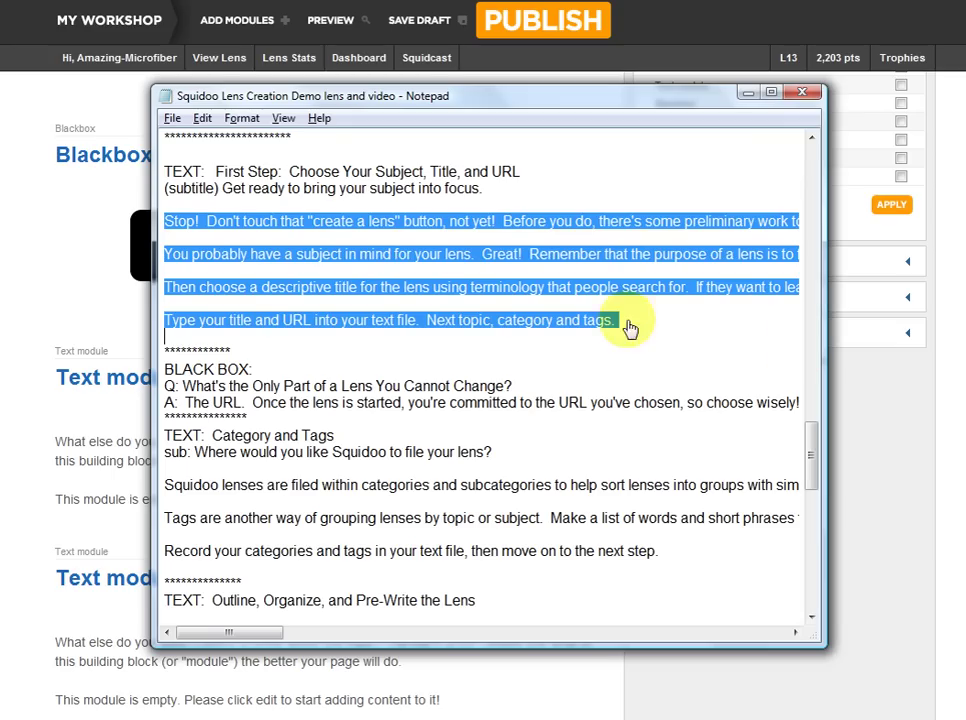
pyautogui.click(262, 370)
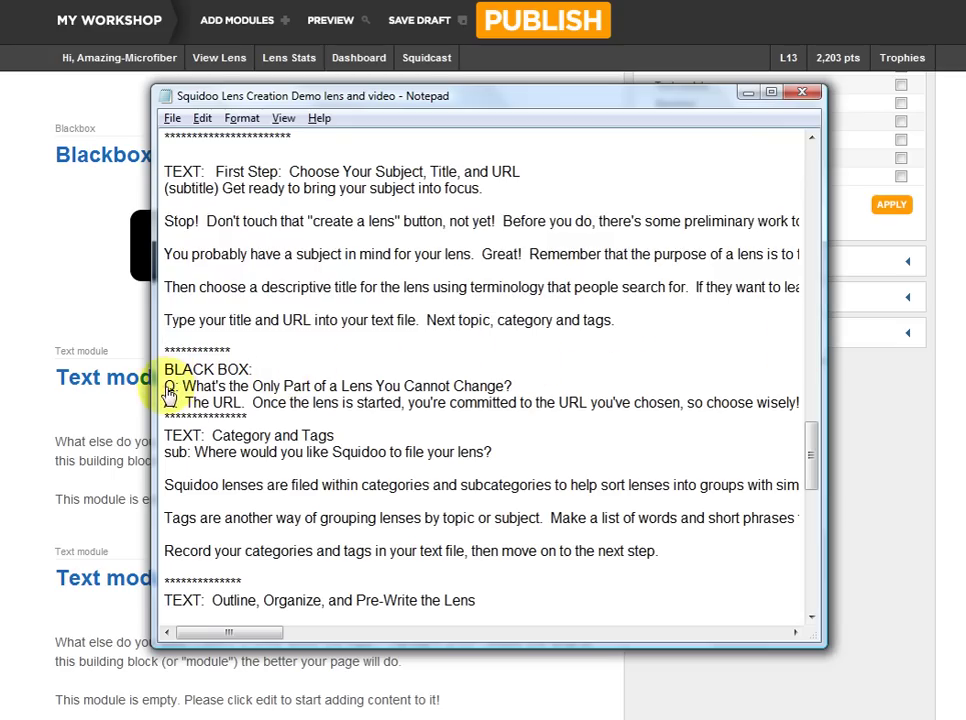
pyautogui.moveTo(166, 387); pyautogui.dragTo(538, 388)
pyautogui.hotkey('ctrl', 'c')
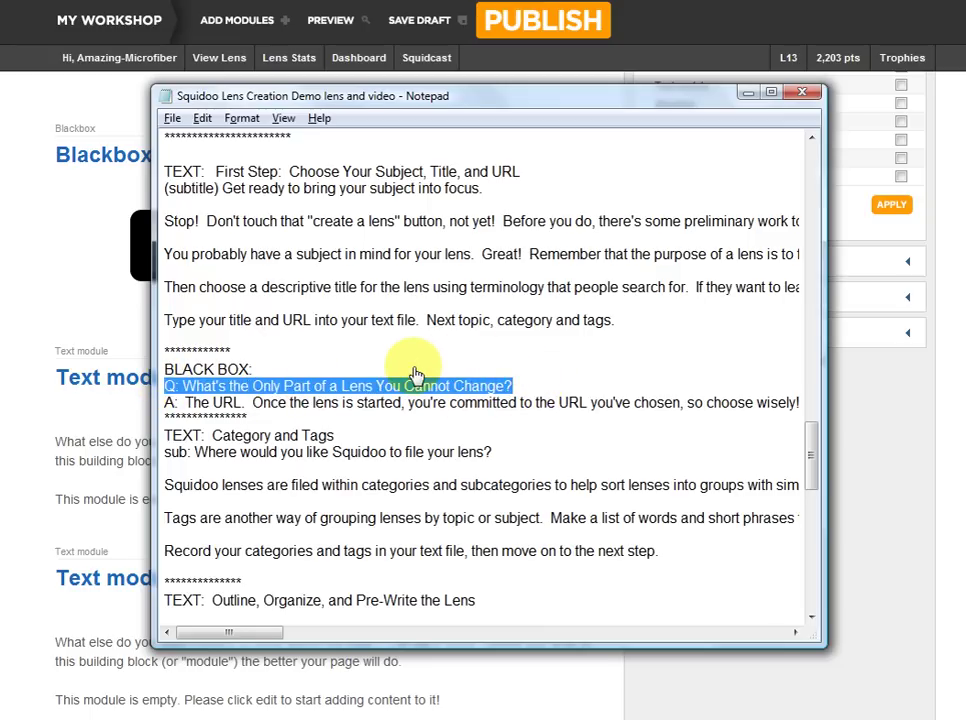
pyautogui.hotkey('alt', 'Tab')
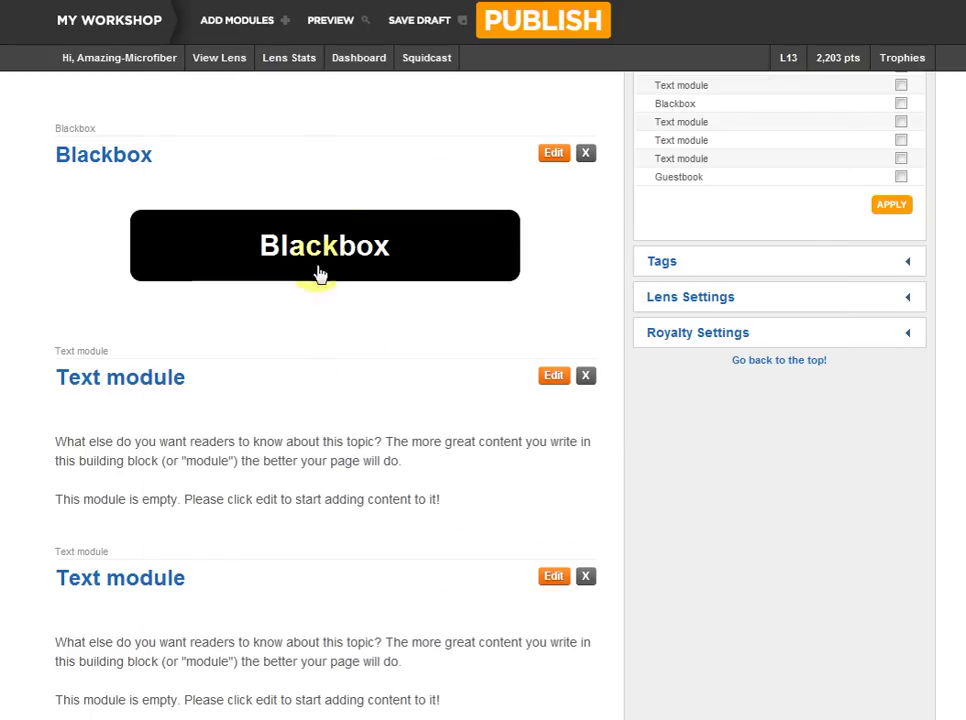
pyautogui.click(553, 153)
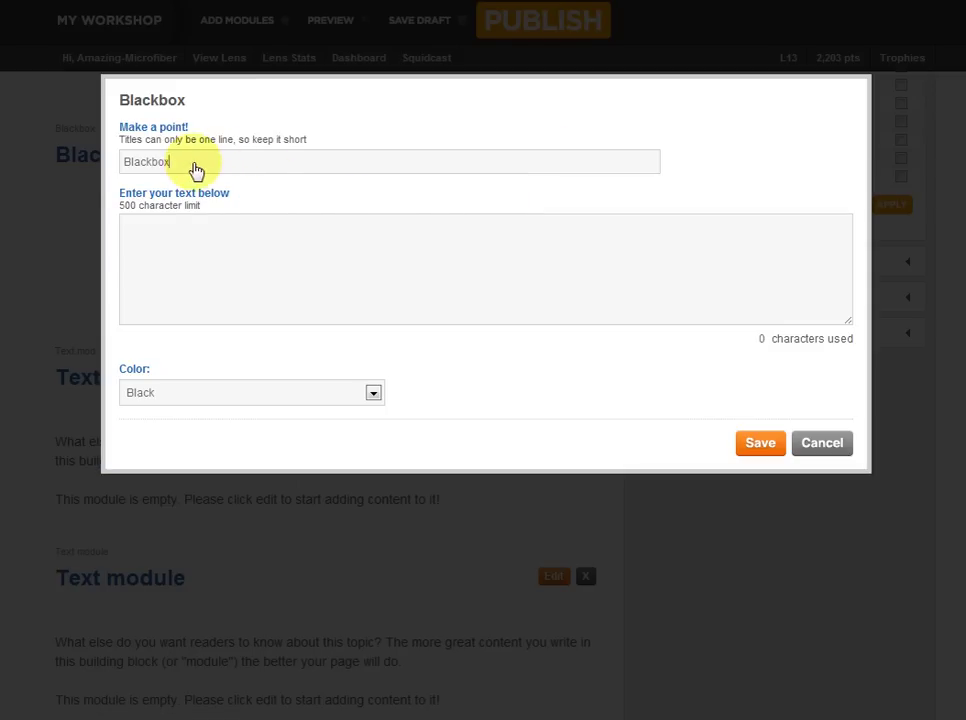
pyautogui.moveTo(194, 167); pyautogui.dragTo(91, 129)
pyautogui.hotkey('ctrl', 'v')
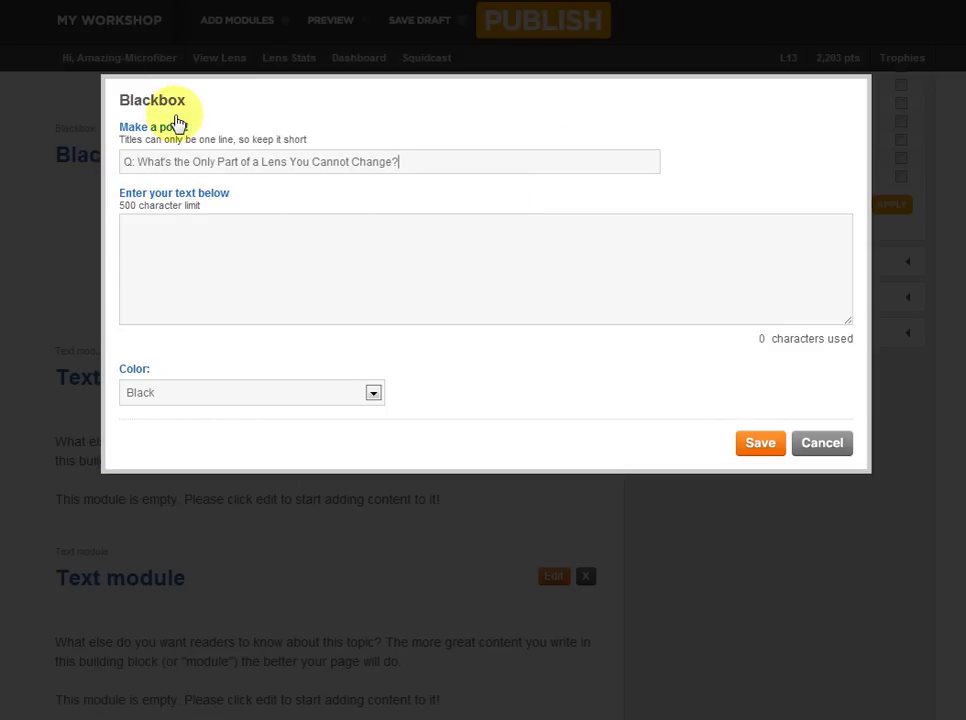
# Step: Copy the answer beginning "A: The URL. Once the lens is started" from the Notepad notes into the Blackbox text, keep the color Black, and save
pyautogui.click(192, 245)
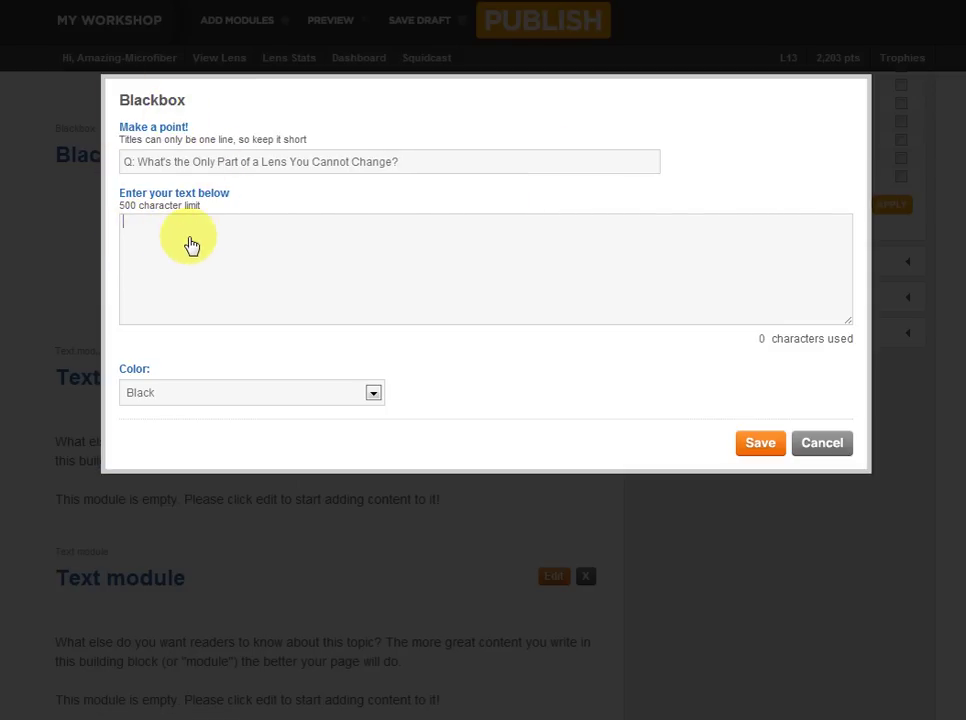
pyautogui.hotkey('alt', 'Tab')
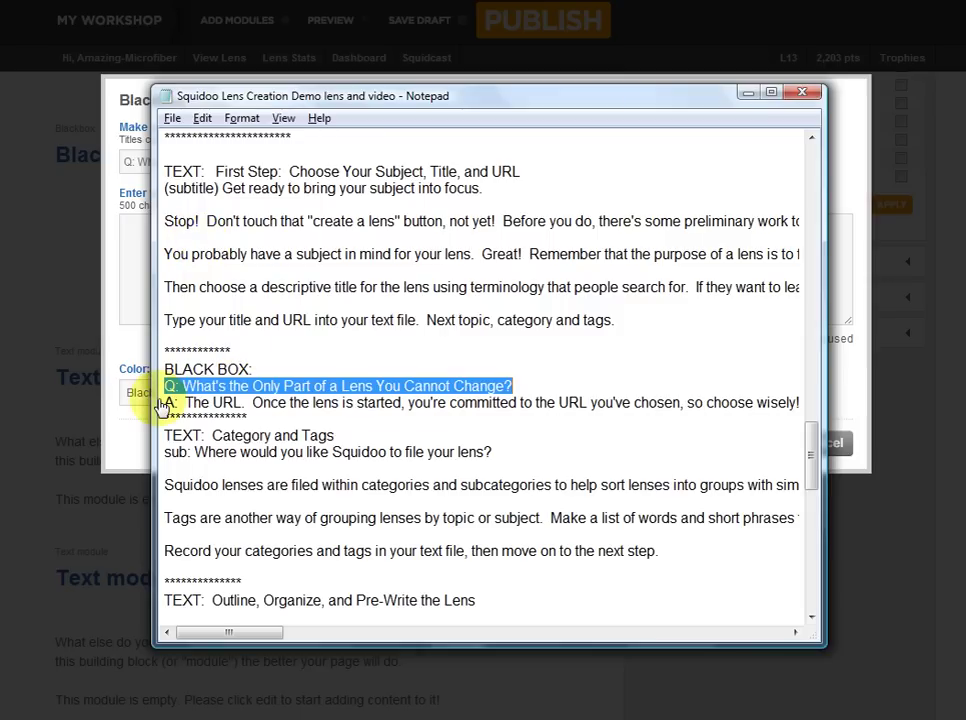
pyautogui.moveTo(166, 405); pyautogui.dragTo(832, 410)
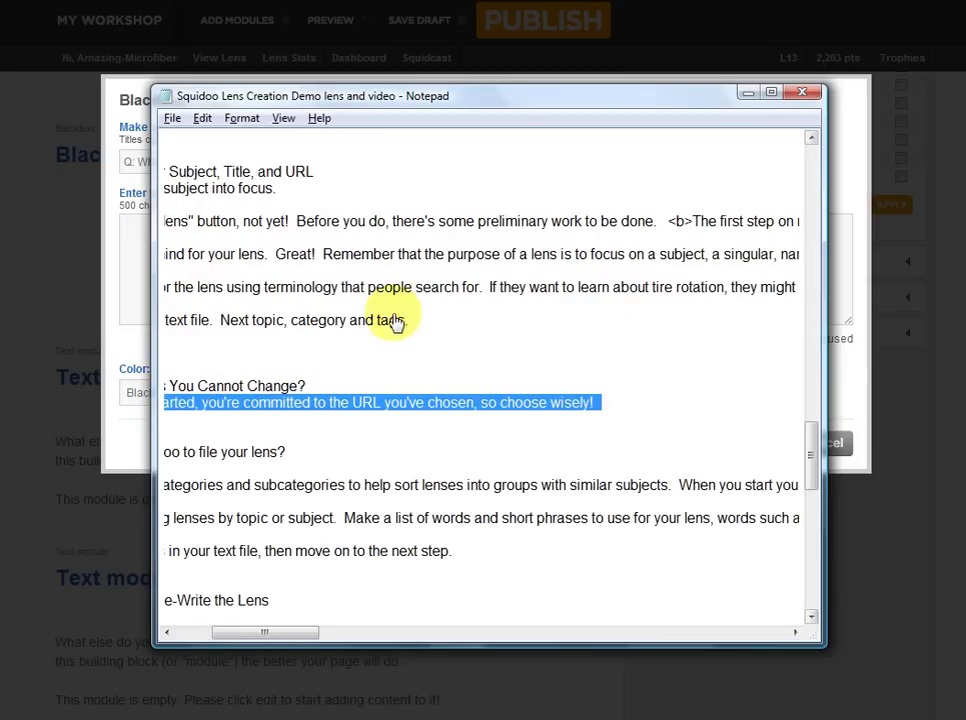
pyautogui.hotkey('ctrl', 'c')
pyautogui.hotkey('alt', 'Tab')
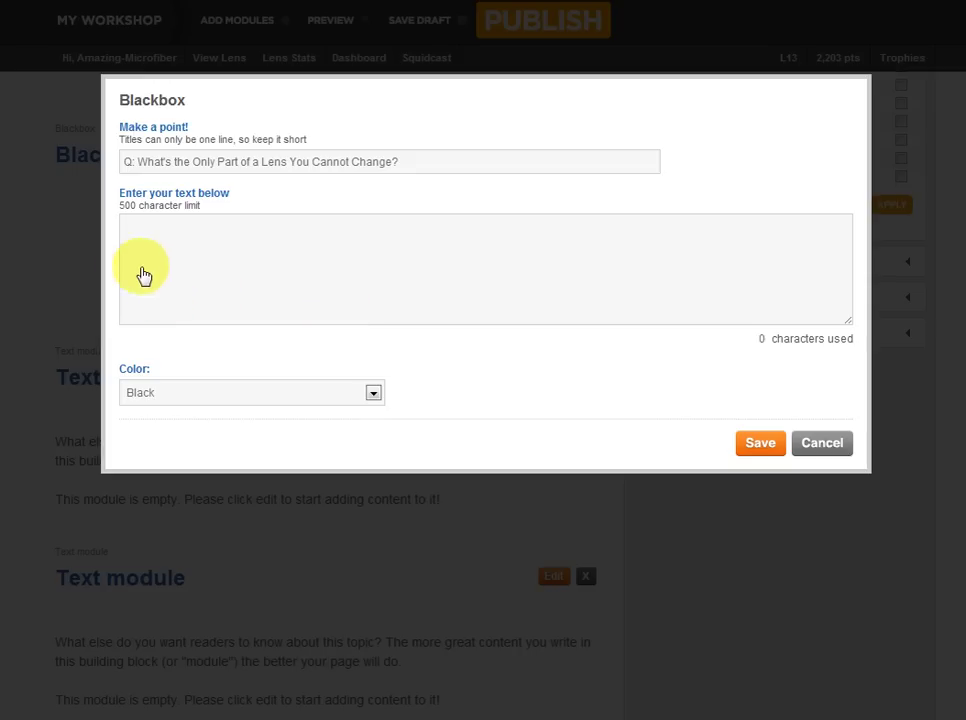
pyautogui.hotkey('ctrl', 'v')
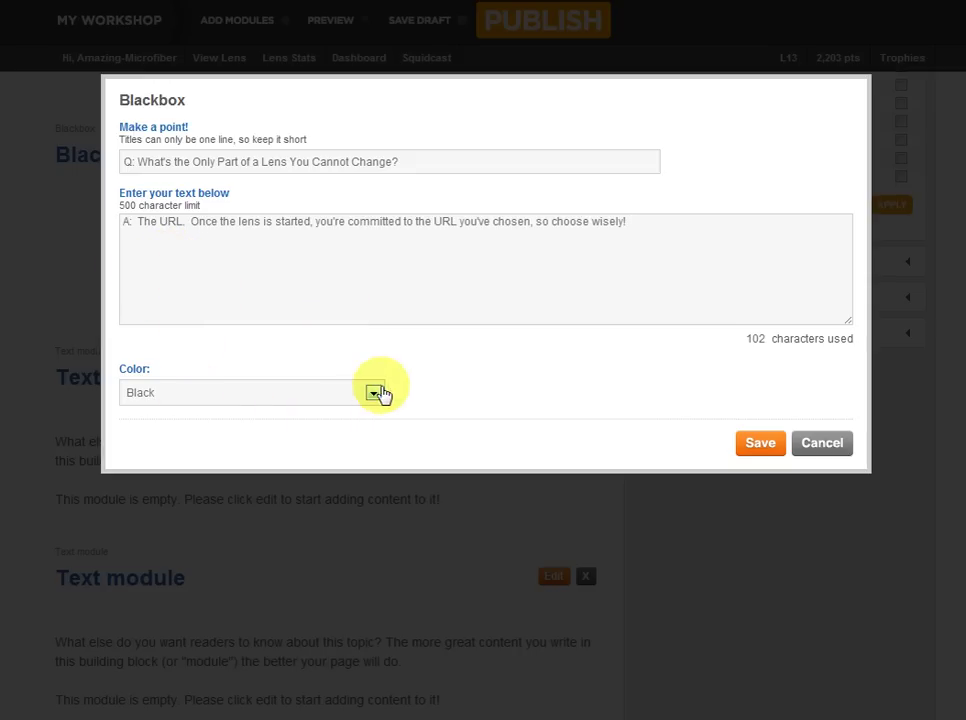
pyautogui.click(751, 445)
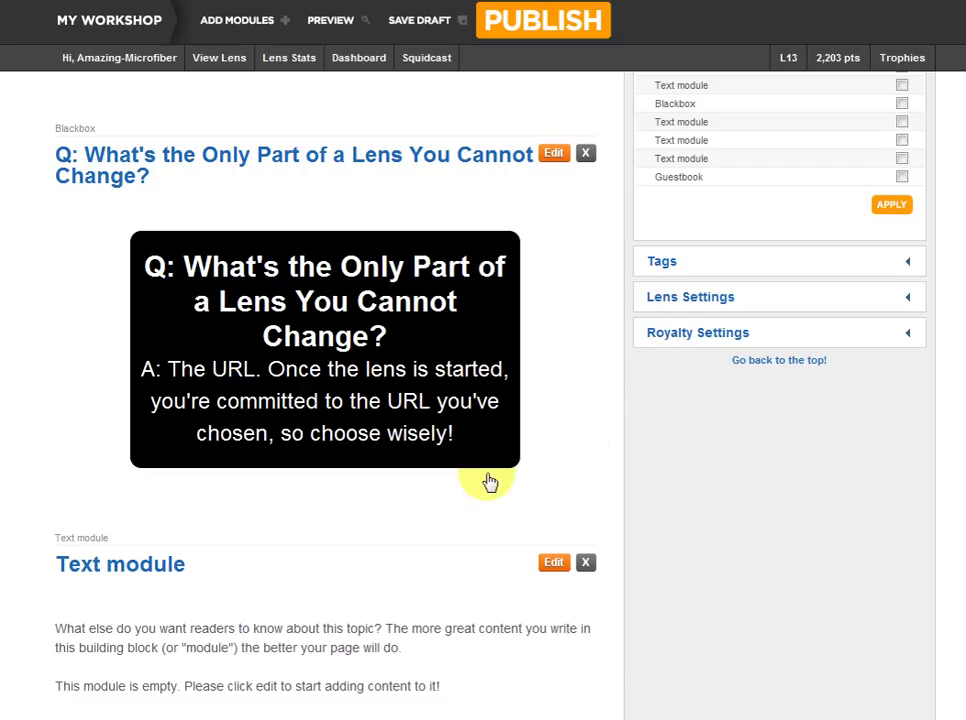
pyautogui.click(553, 152)
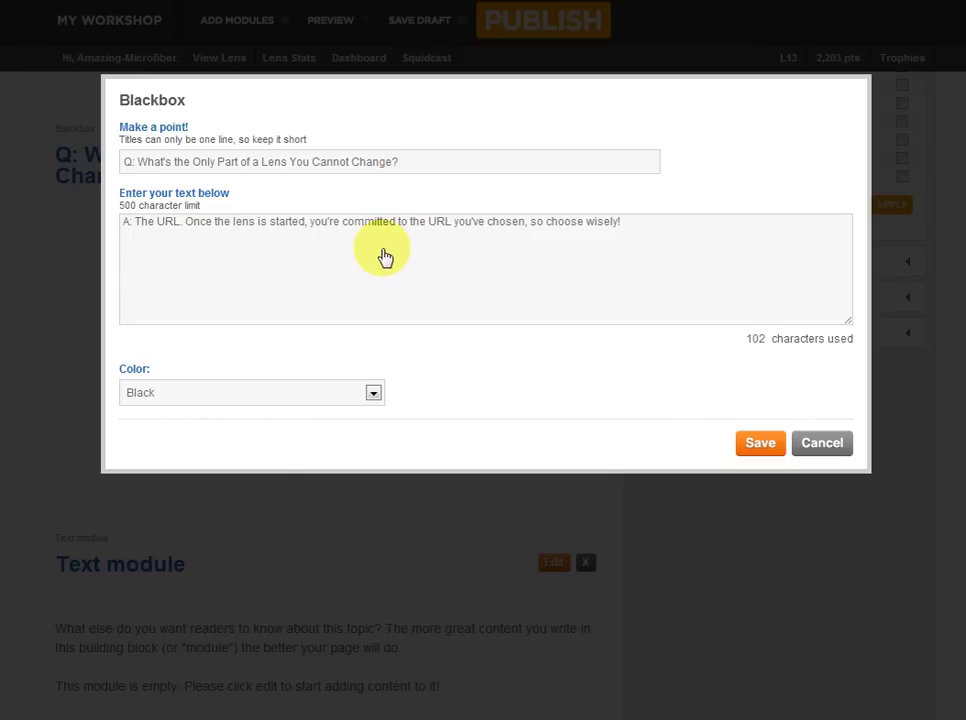
pyautogui.click(750, 446)
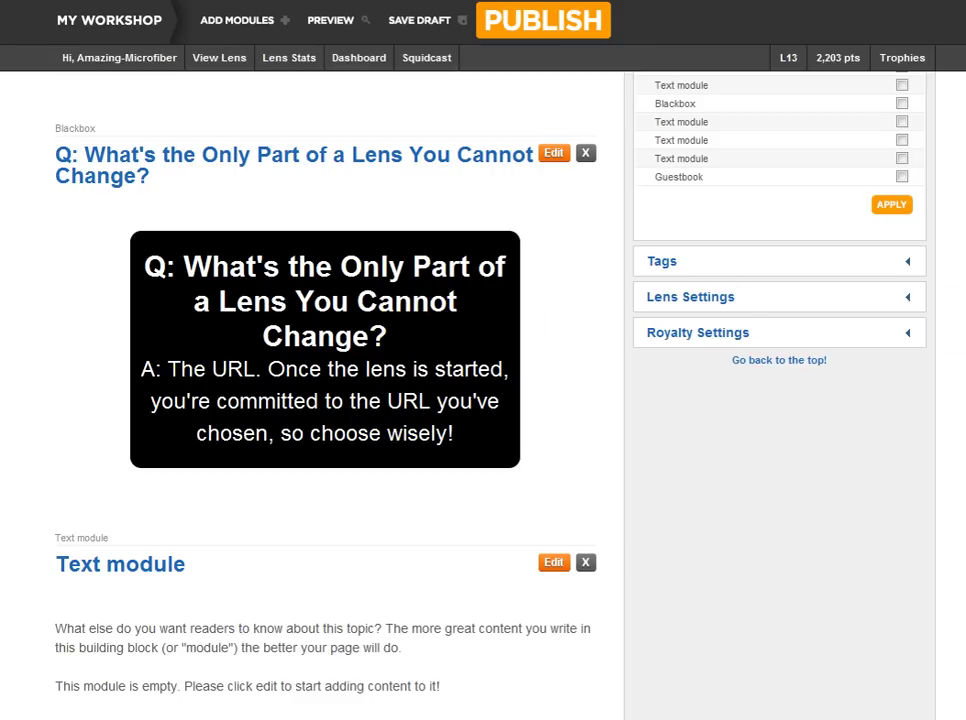
# Step: Look over the lens's modules, preview the page from its introduction through the First Step section, and close the preview
pyautogui.scroll(-7, 330, 400)
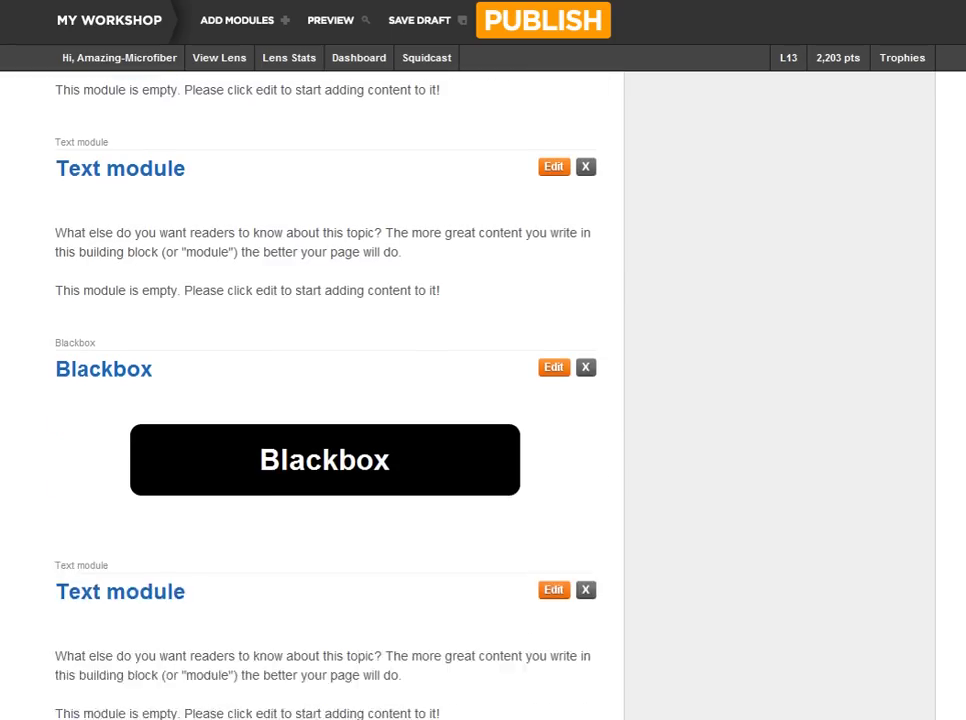
pyautogui.scroll(-6, 330, 400)
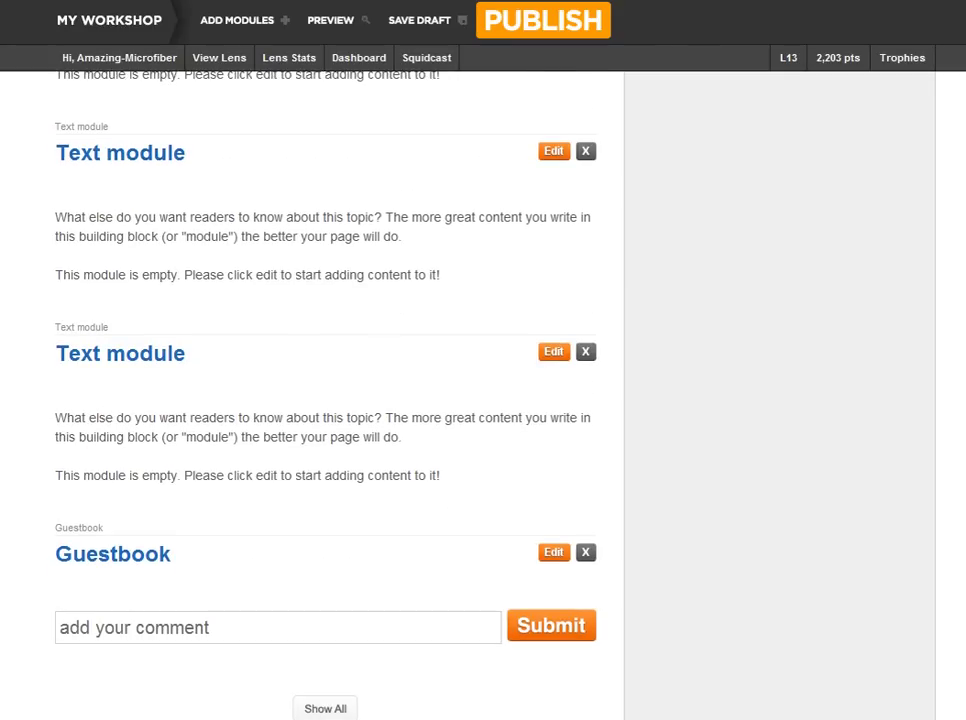
pyautogui.scroll(-2, 330, 400)
pyautogui.scroll(15, 330, 400)
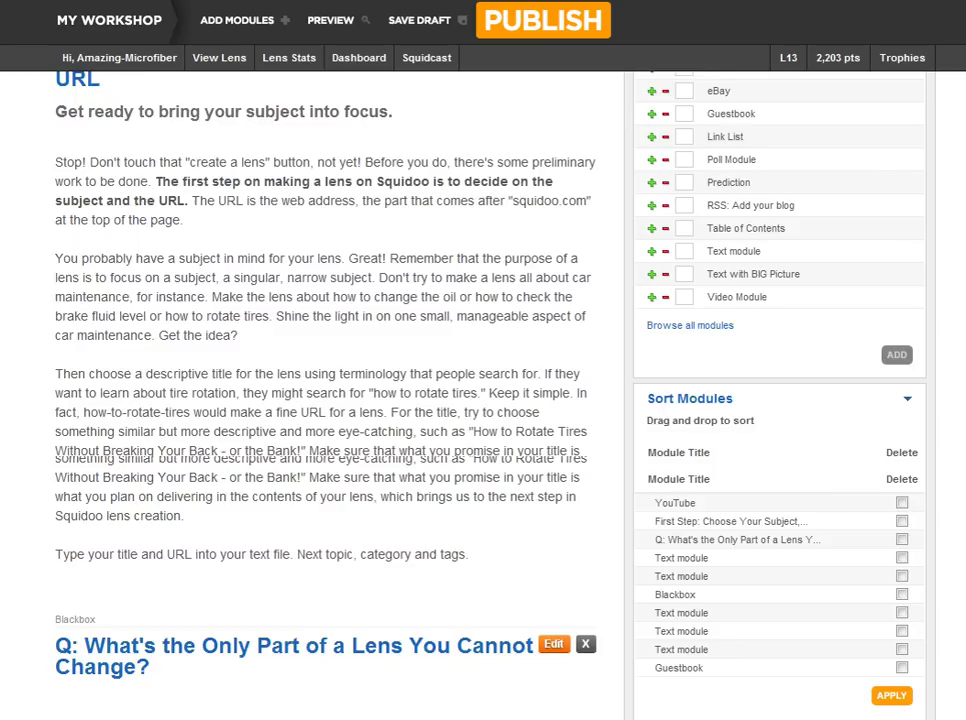
pyautogui.scroll(7, 370, 400)
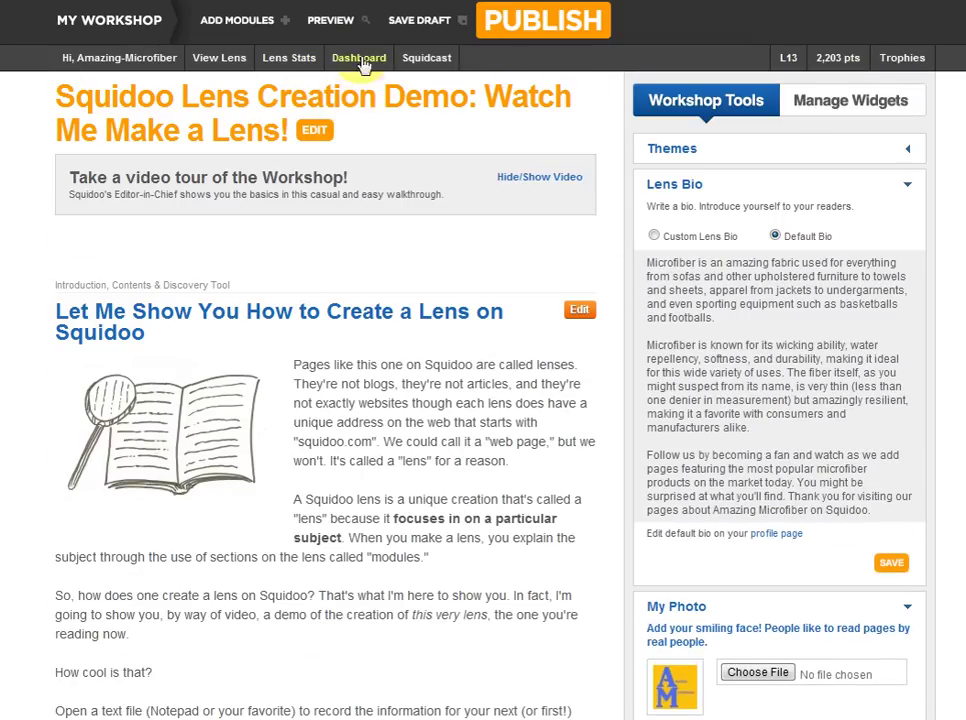
pyautogui.click(320, 22)
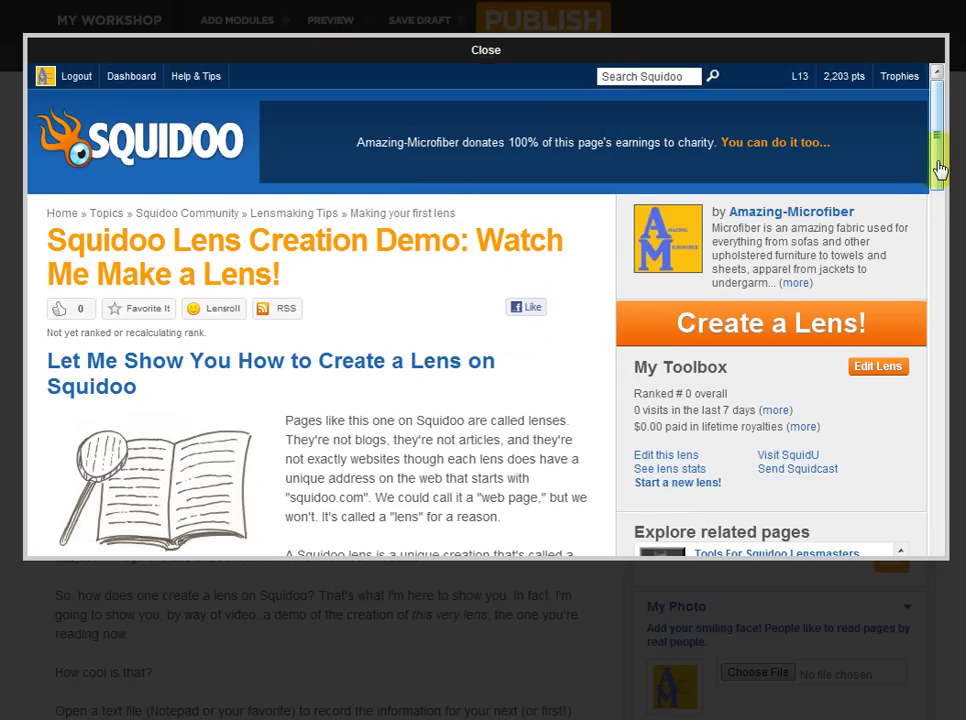
pyautogui.moveTo(940, 170); pyautogui.dragTo(935, 182)
pyautogui.moveTo(932, 226); pyautogui.dragTo(931, 311)
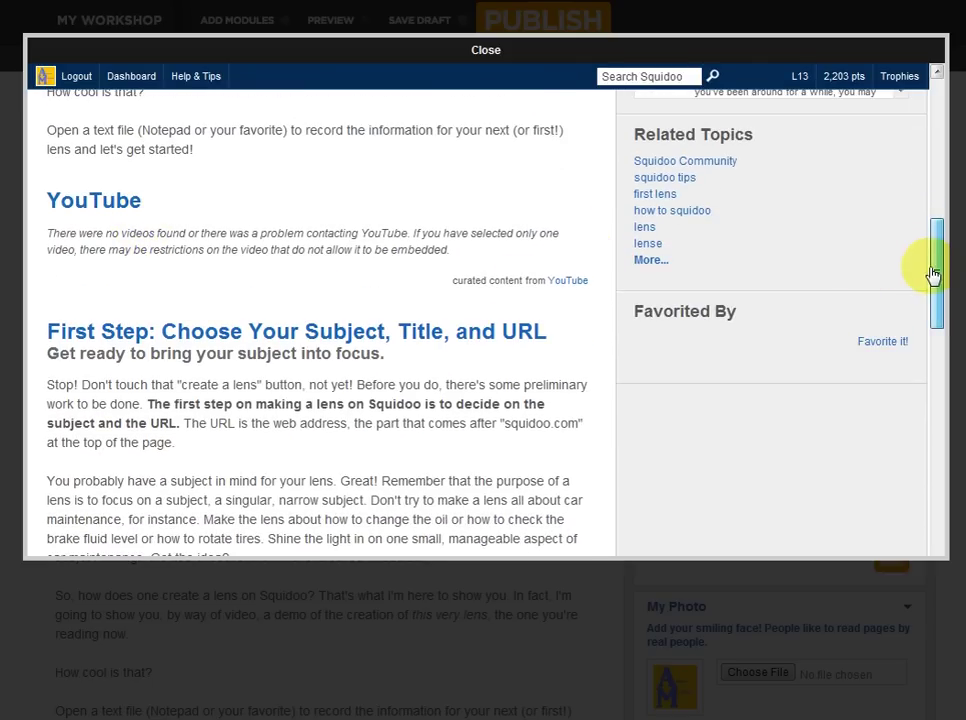
pyautogui.moveTo(932, 272); pyautogui.dragTo(893, 138)
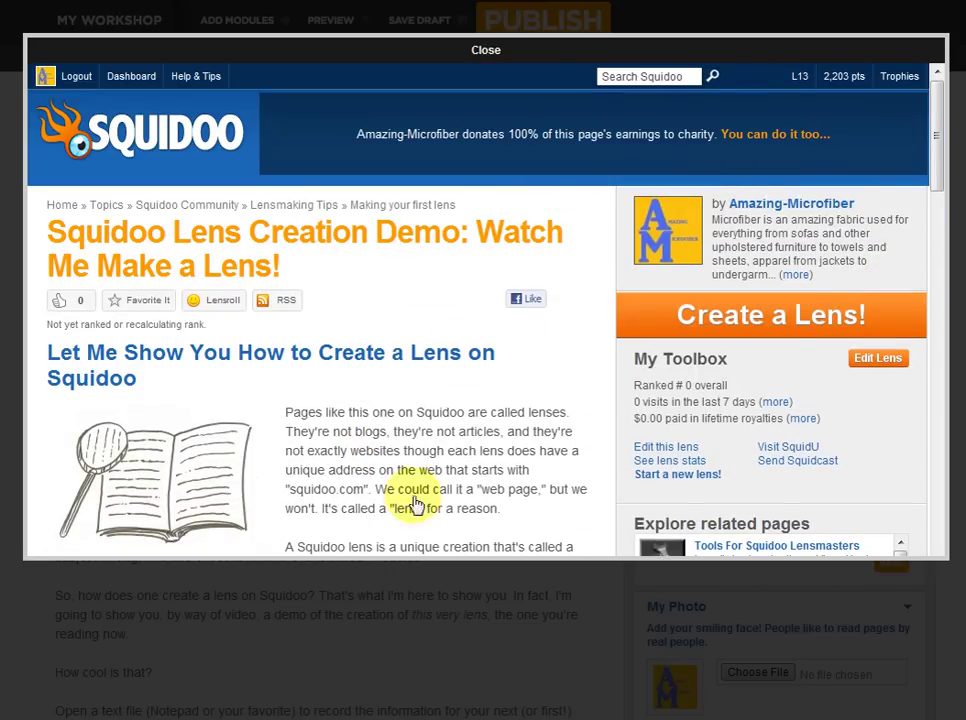
pyautogui.moveTo(937, 151)
pyautogui.mouseDown()
pyautogui.moveTo(923, 229)
pyautogui.moveTo(918, 147)
pyautogui.mouseUp()
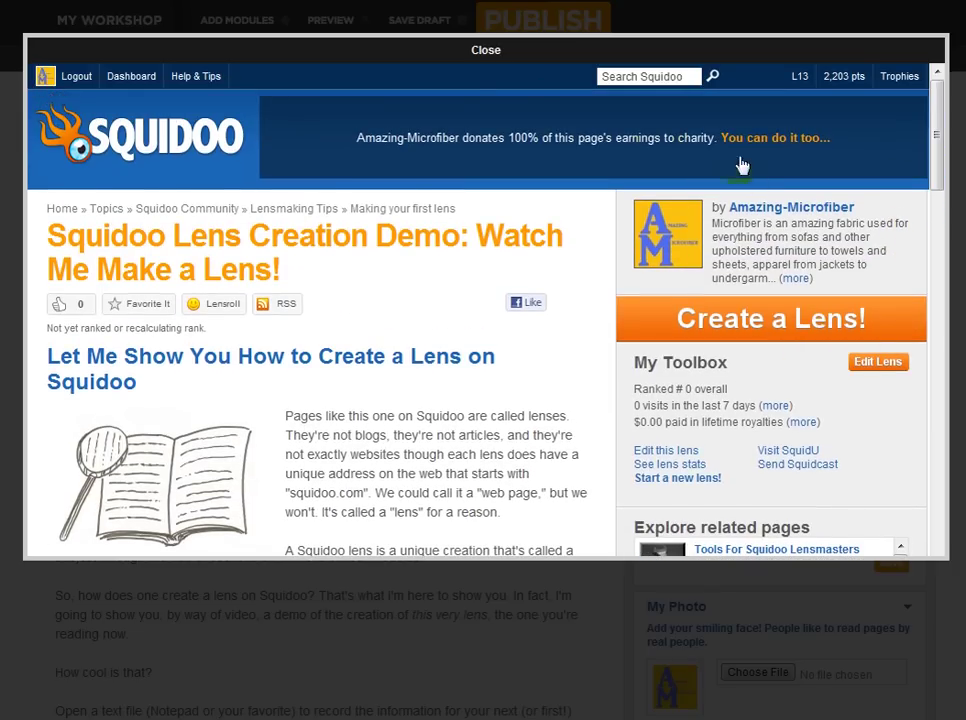
pyautogui.click(483, 52)
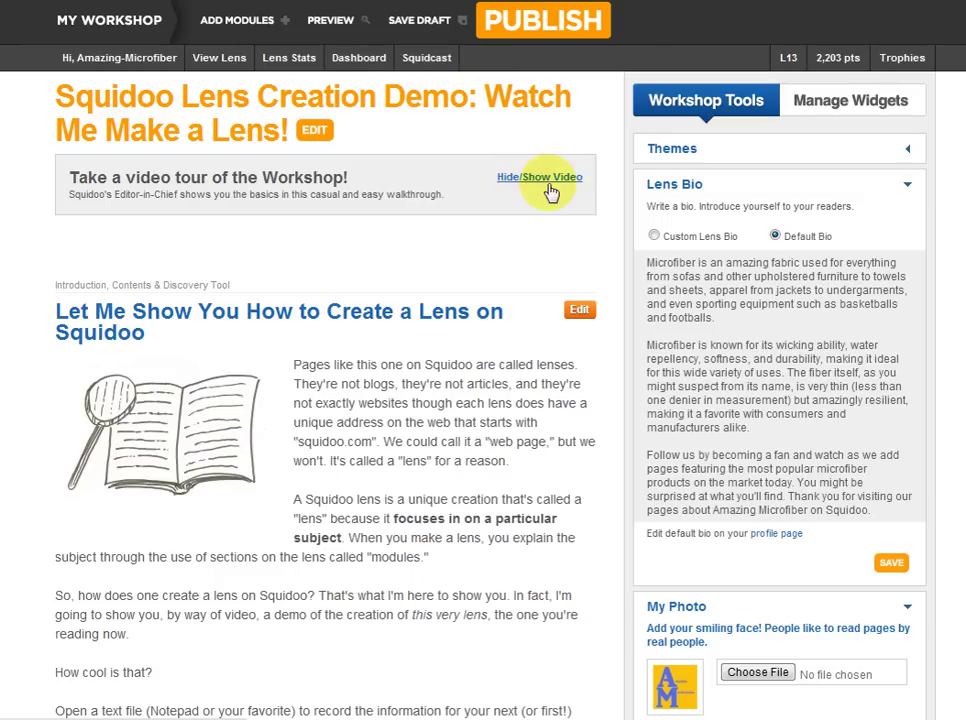